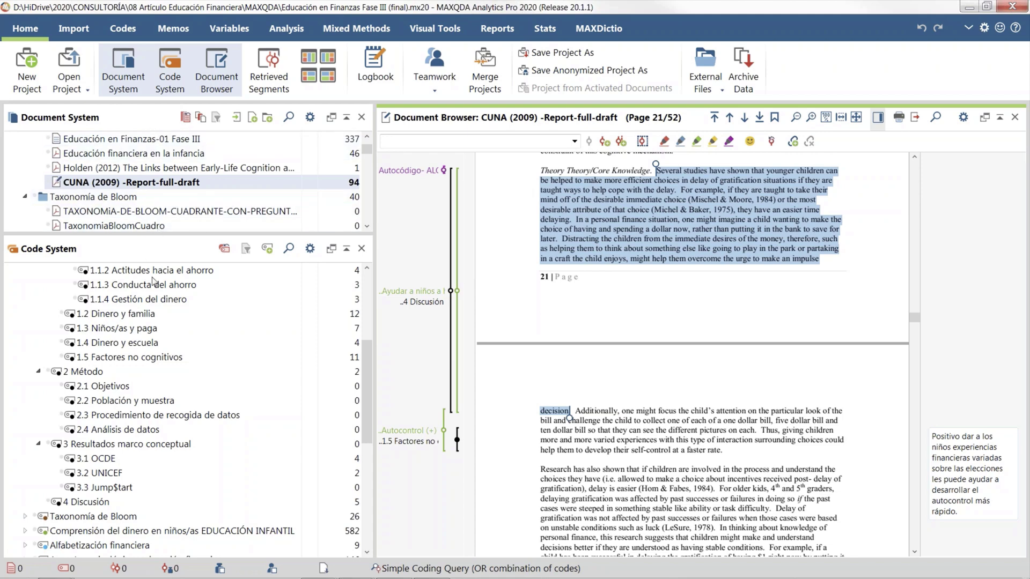
# - Review the article structure codes and locate the passage linked to the paraphrase about children's varied financial experiences and self-control
pyautogui.scroll(4, 156, 473)
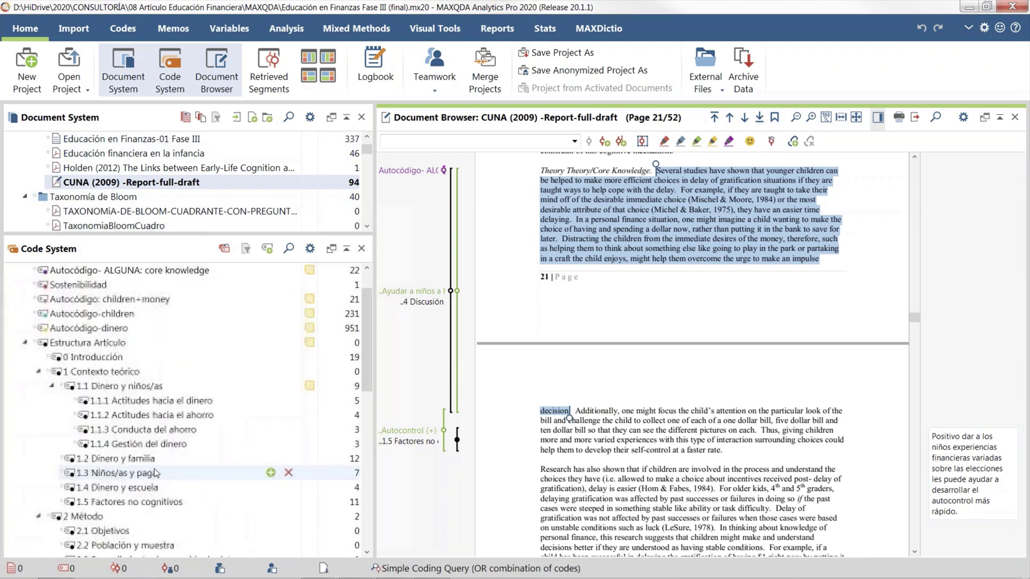
pyautogui.scroll(-4, 154, 473)
pyautogui.scroll(5, 154, 472)
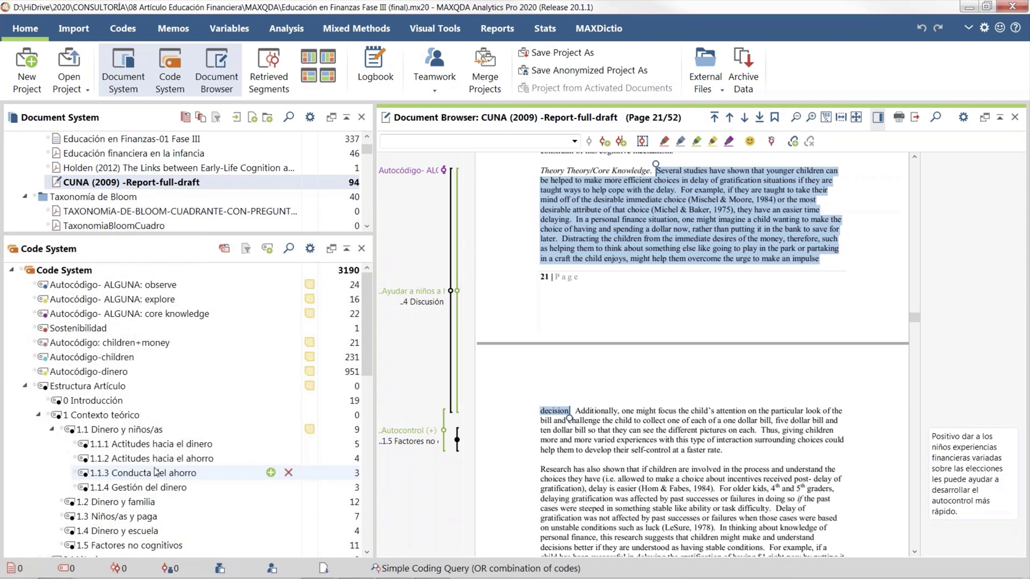
pyautogui.scroll(-3, 156, 472)
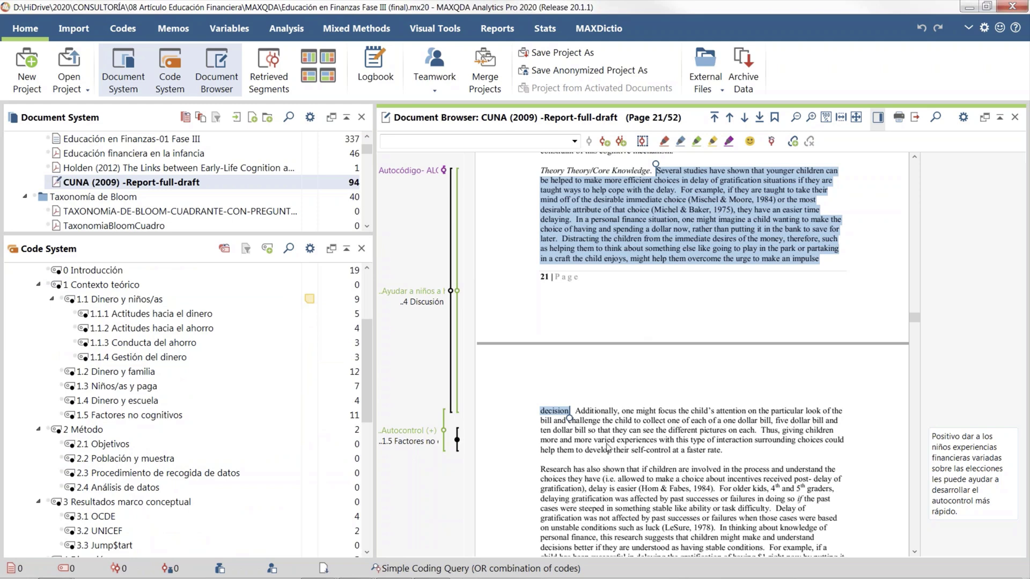
pyautogui.click(936, 440)
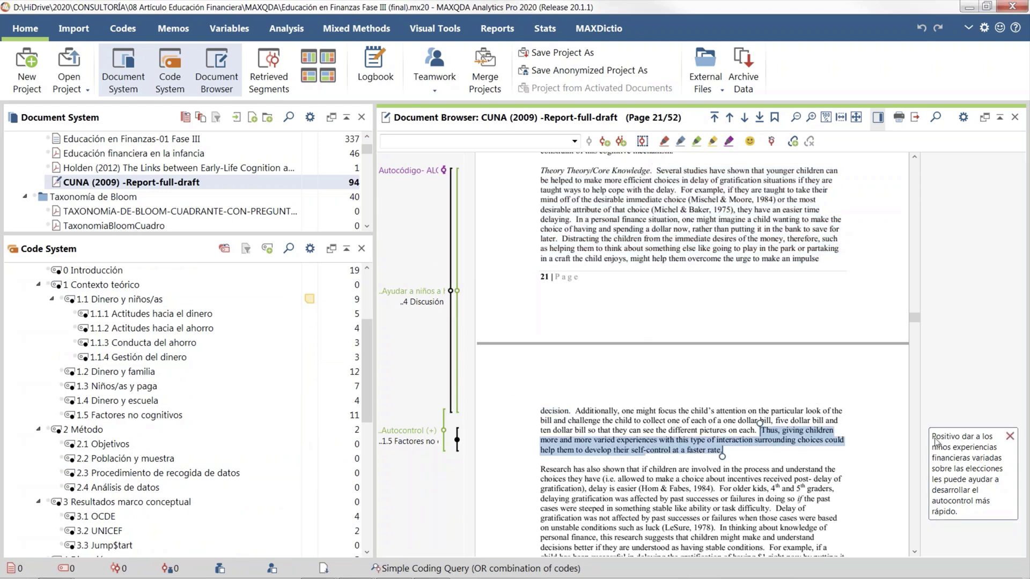
pyautogui.scroll(-3, 936, 441)
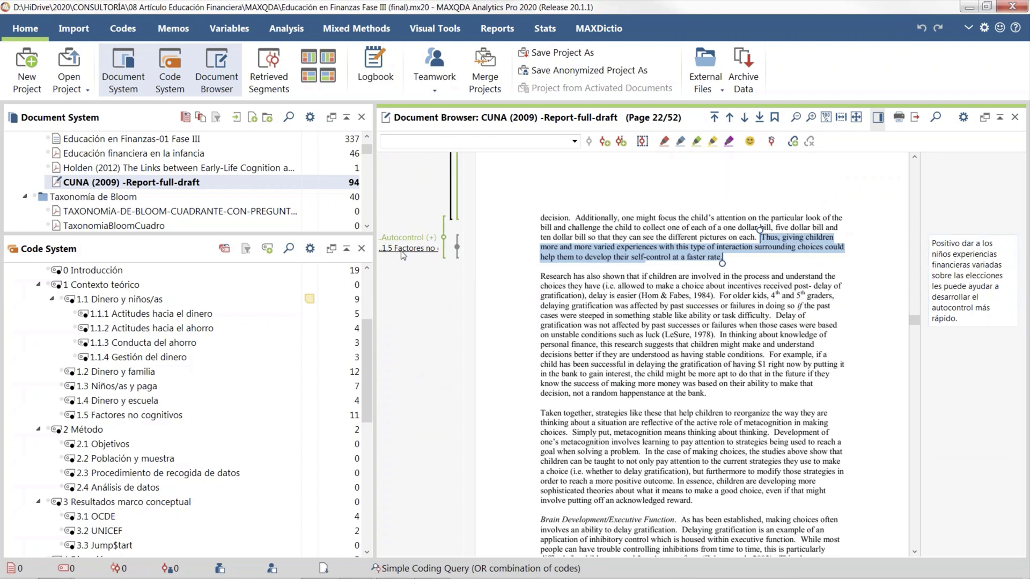
pyautogui.moveTo(403, 255)
# - Open the Categorize Paraphrases overview and enlarge it to fill the screen
pyautogui.click(280, 32)
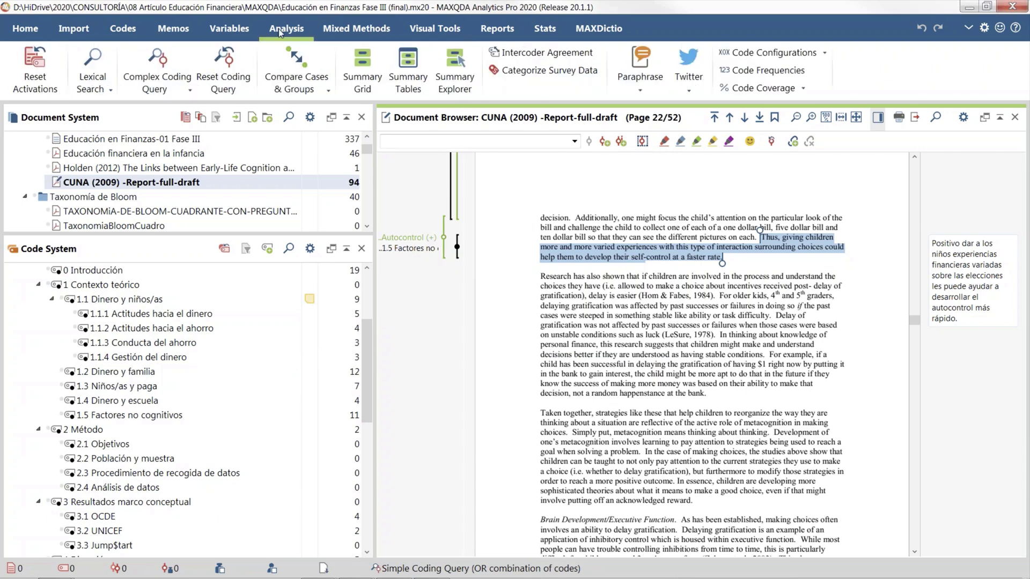
pyautogui.click(649, 92)
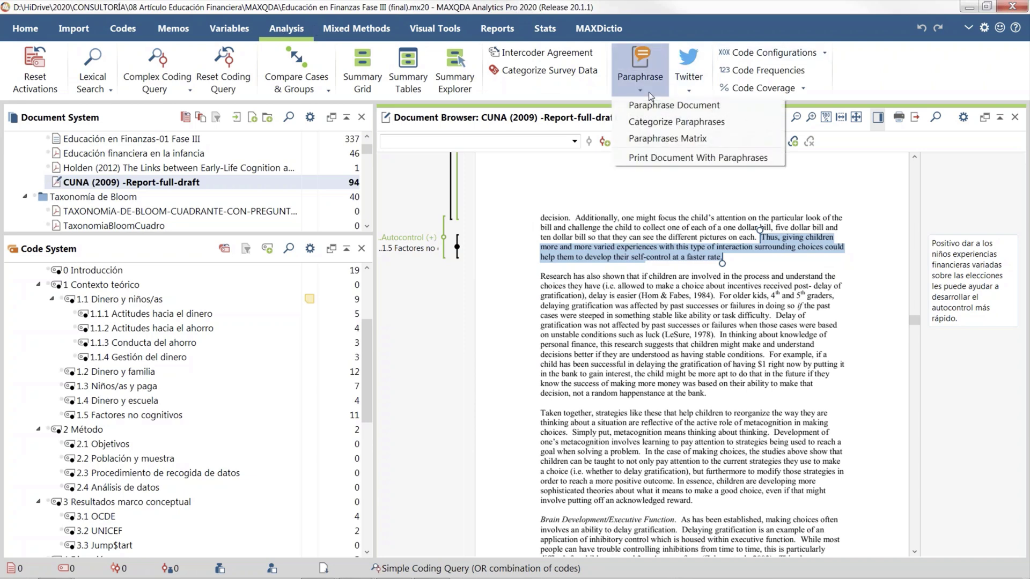
pyautogui.click(684, 123)
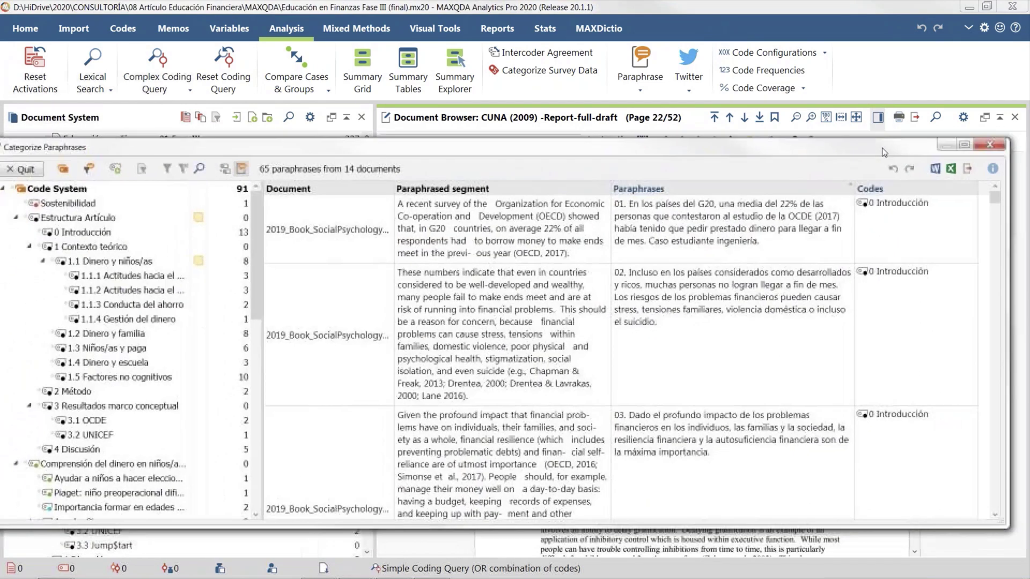
pyautogui.doubleClick(691, 144)
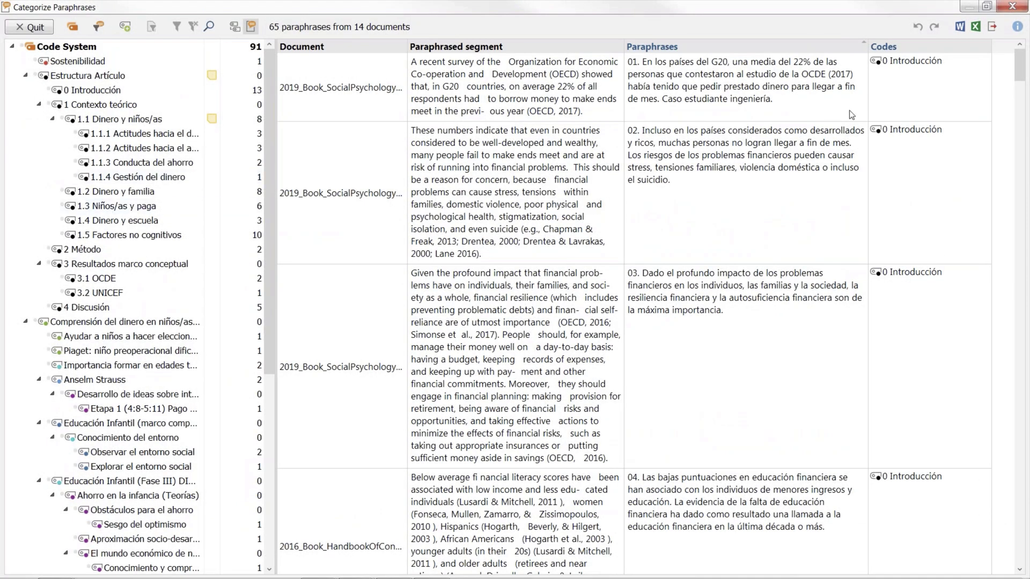
# - Examine the numbered paraphrases together with their source segments and assigned codes, from the introduction through the money and family section
pyautogui.scroll(-10, 399, 246)
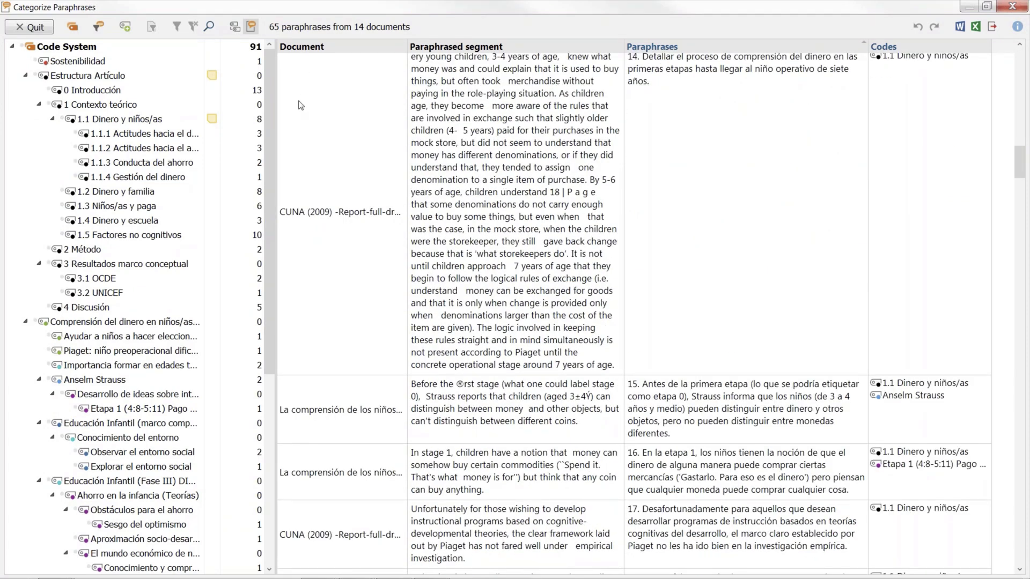
pyautogui.scroll(10, 427, 273)
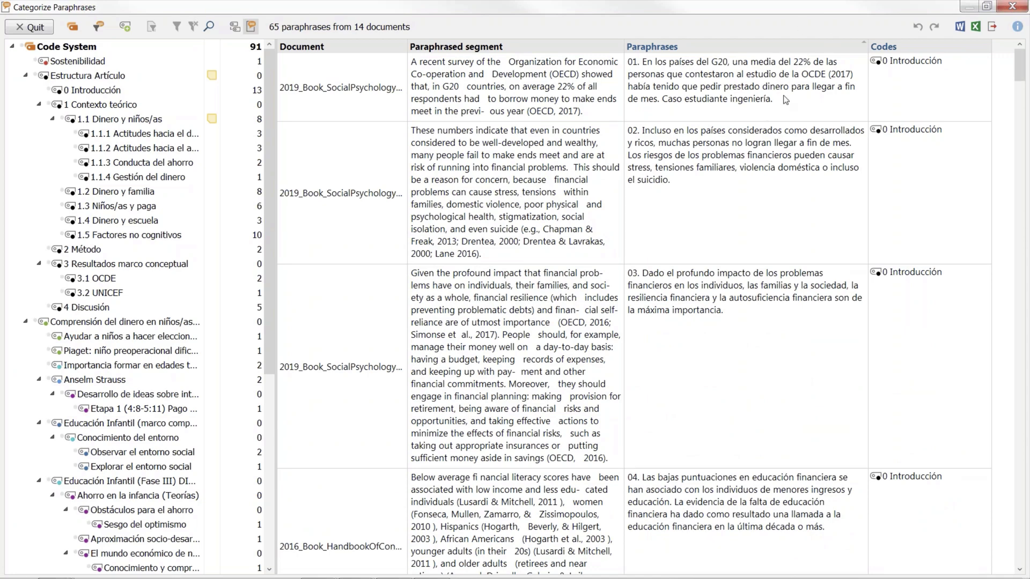
pyautogui.click(705, 63)
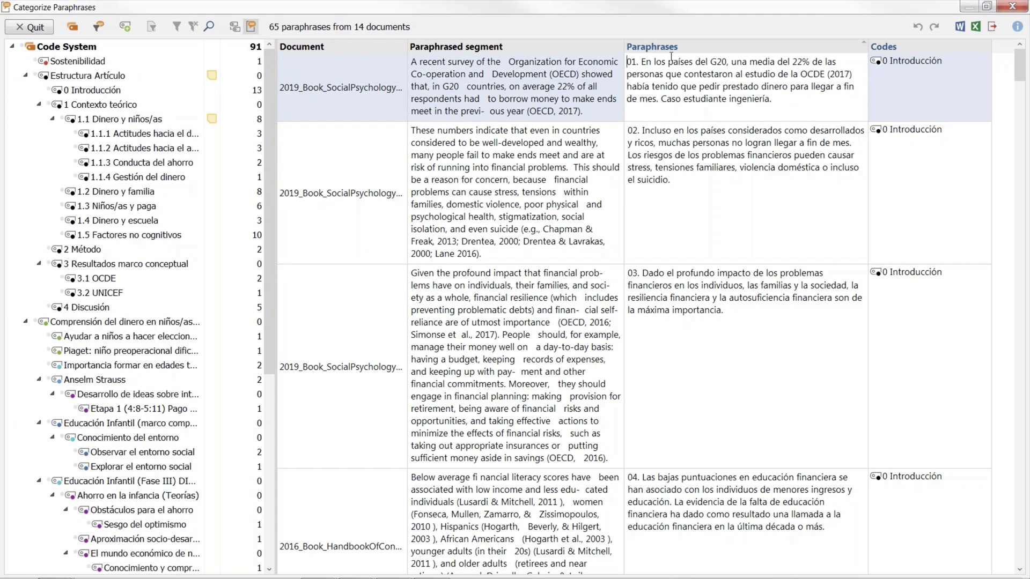
pyautogui.click(706, 161)
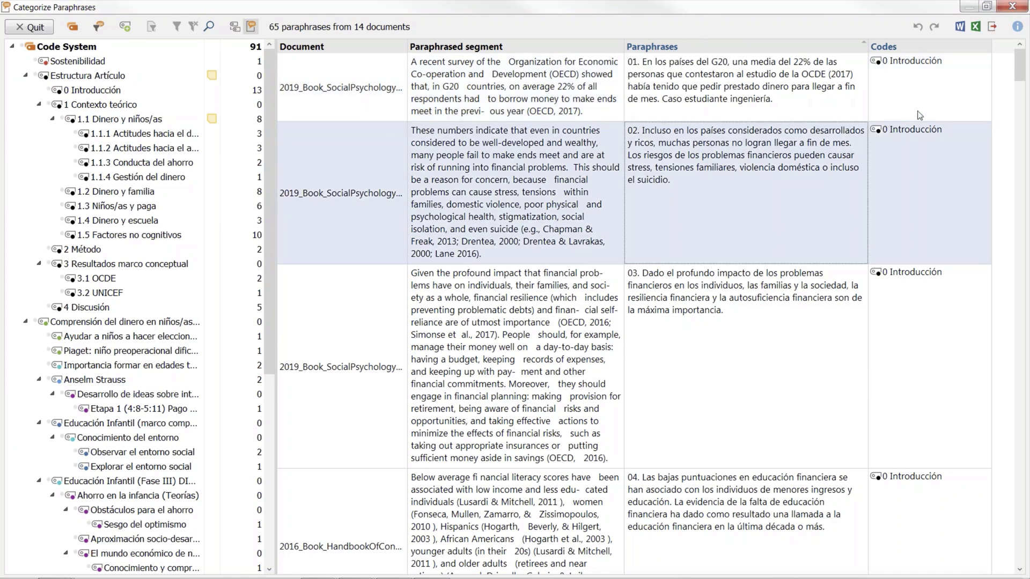
pyautogui.scroll(-2, 944, 268)
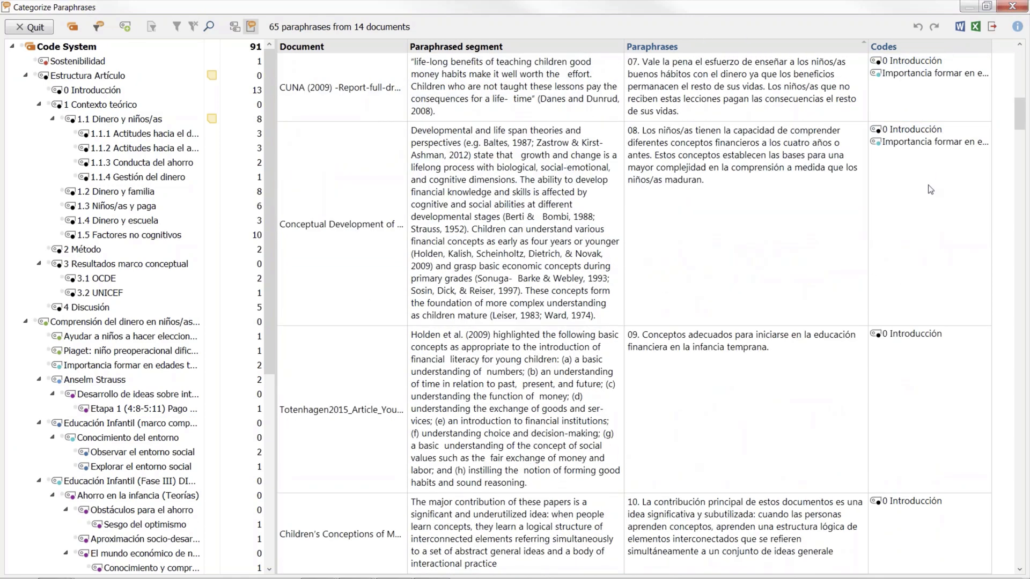
pyautogui.scroll(-10, 912, 295)
pyautogui.scroll(-10, 902, 307)
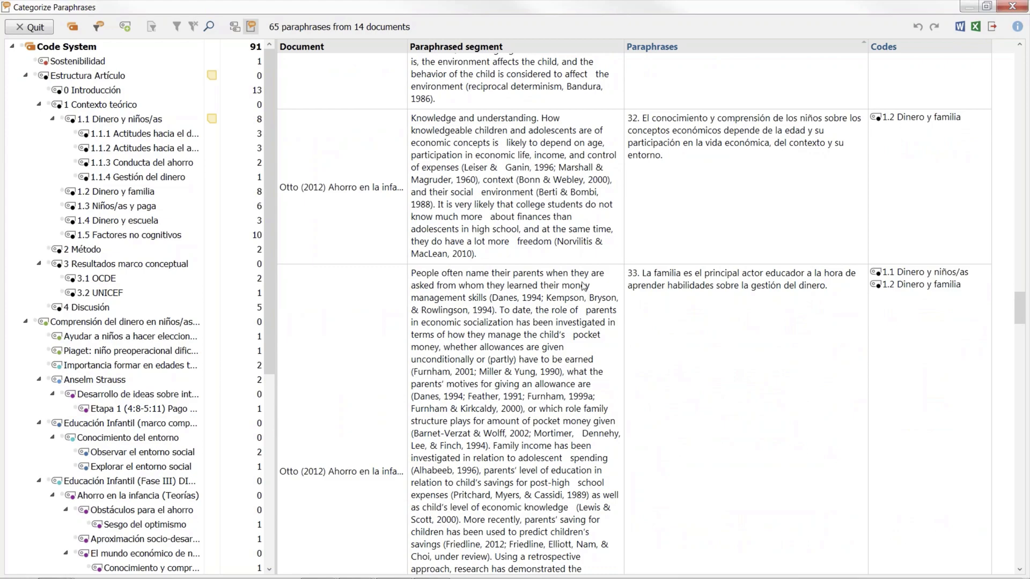
pyautogui.scroll(15, 582, 285)
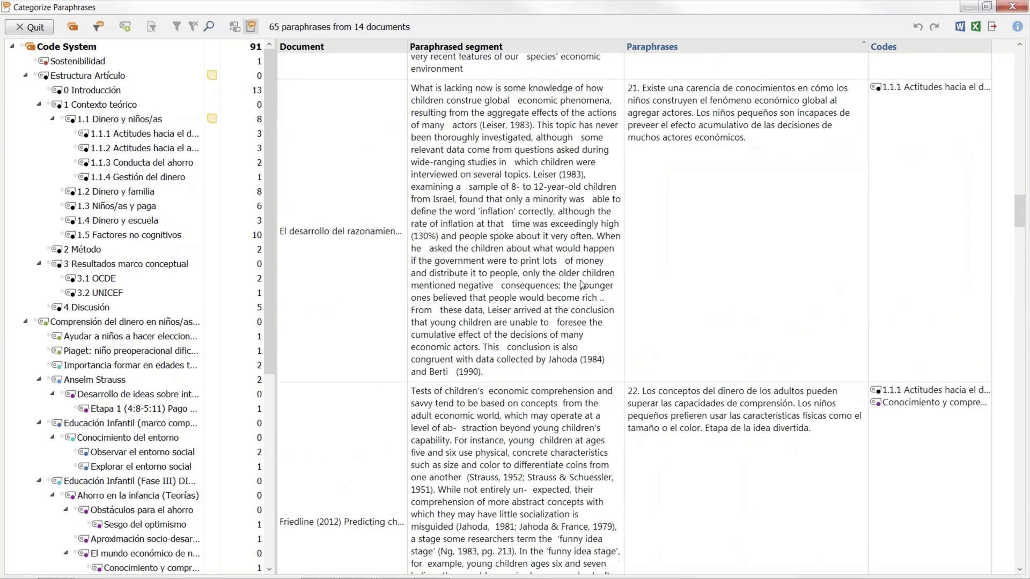
pyautogui.scroll(5, 577, 285)
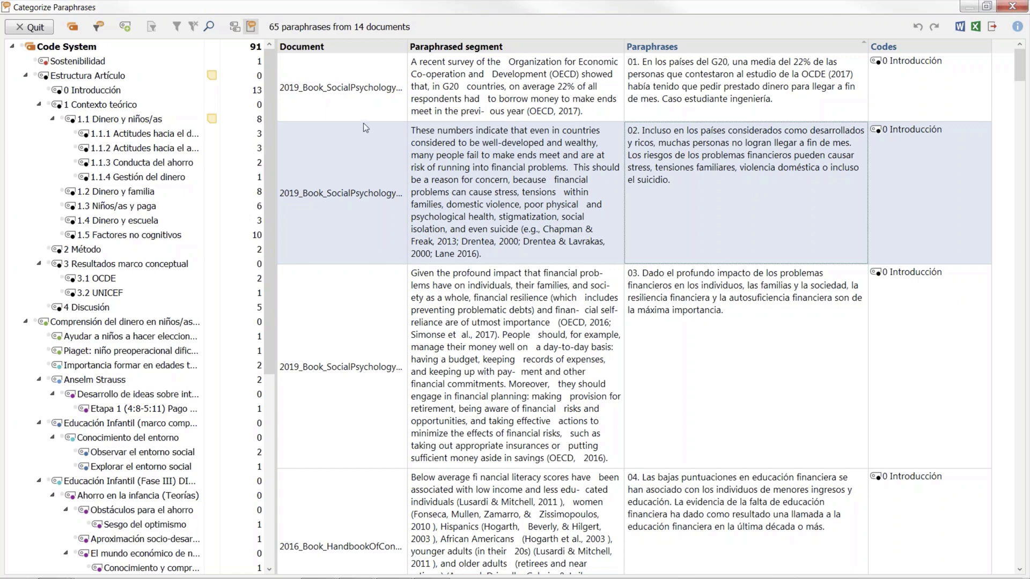
pyautogui.scroll(-6, 379, 171)
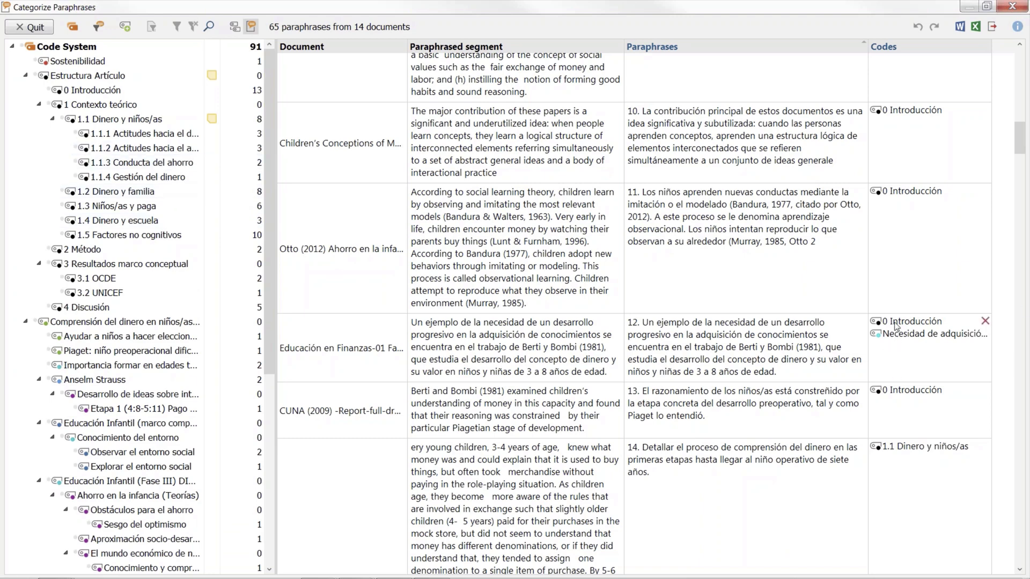
pyautogui.scroll(-5, 844, 416)
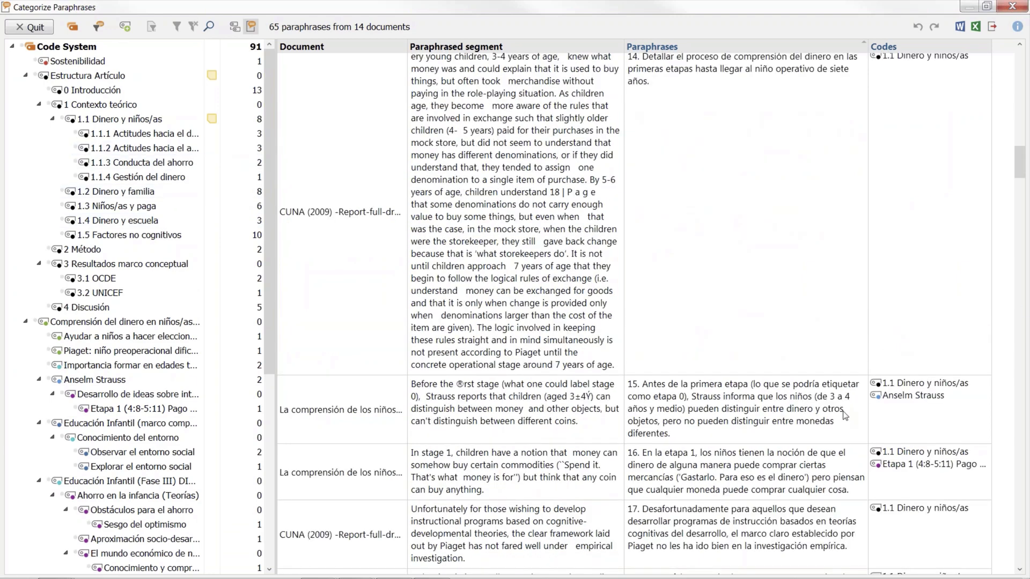
pyautogui.scroll(-10, 845, 416)
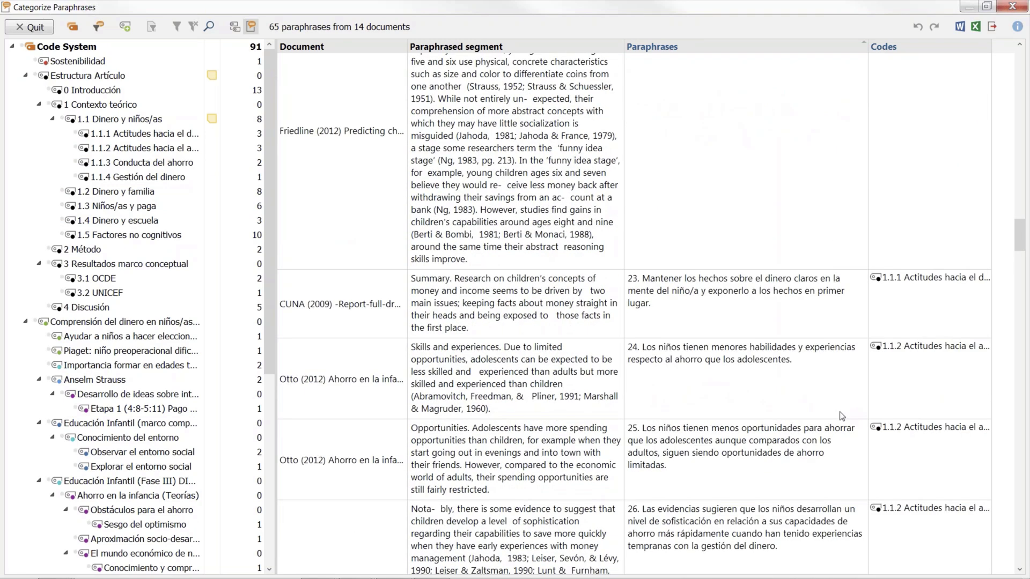
pyautogui.scroll(-10, 843, 416)
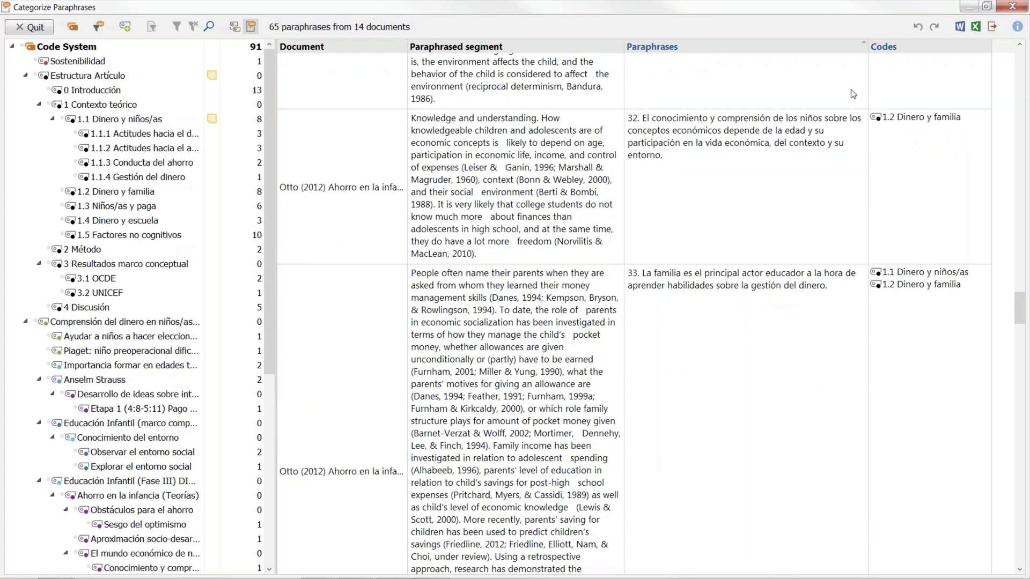
# - Export the paraphrase table to Excel as "MAXQDA 2020 Categorize Paraphrases -.xlsx" and view the workbook at full size
pyautogui.click(976, 30)
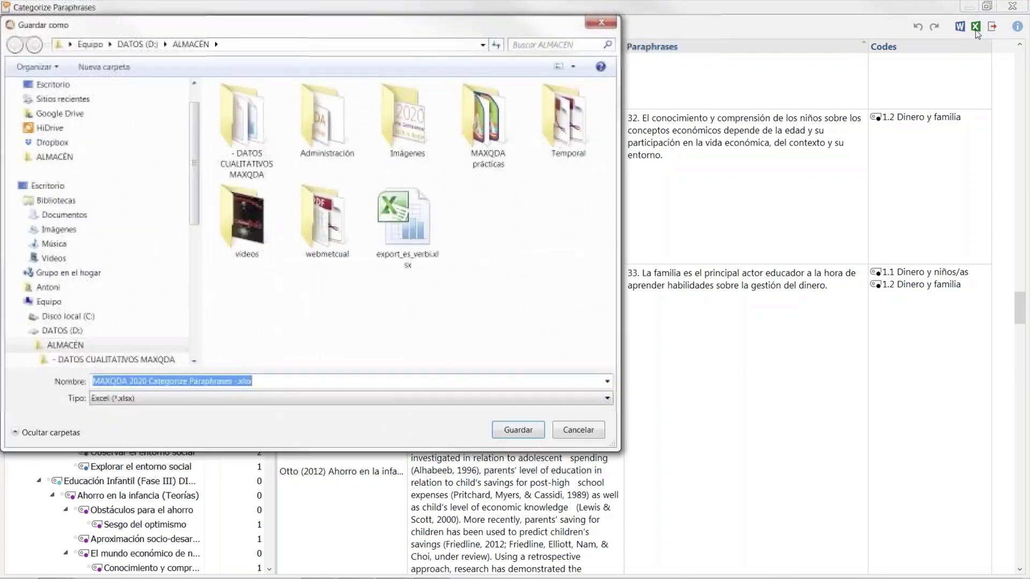
pyautogui.click(517, 429)
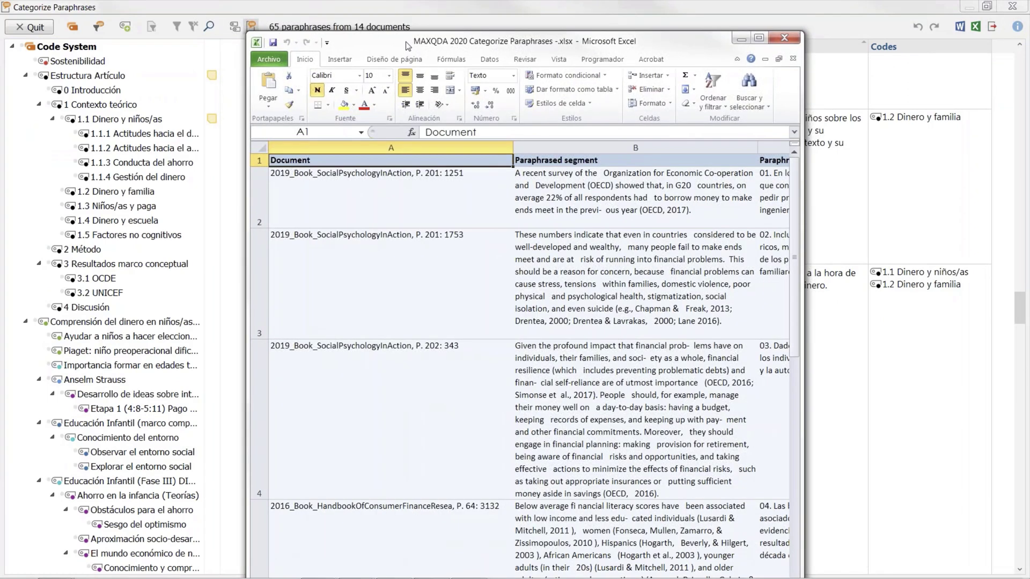
pyautogui.doubleClick(408, 43)
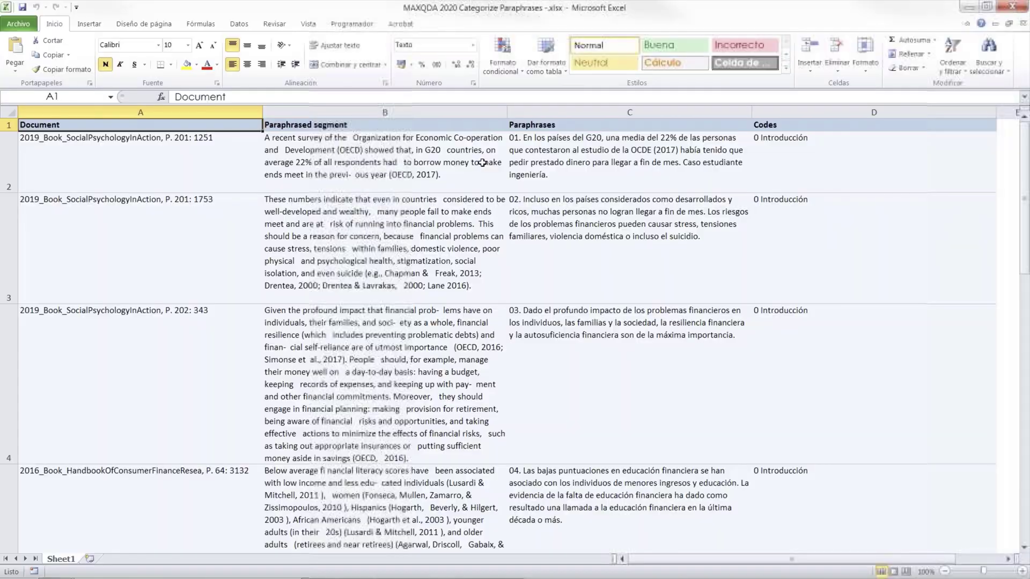
# - Arrange the exported Excel workbook and the Word document "El dinero-16 (Educación Infantil).docx" side by side
pyautogui.click(986, 6)
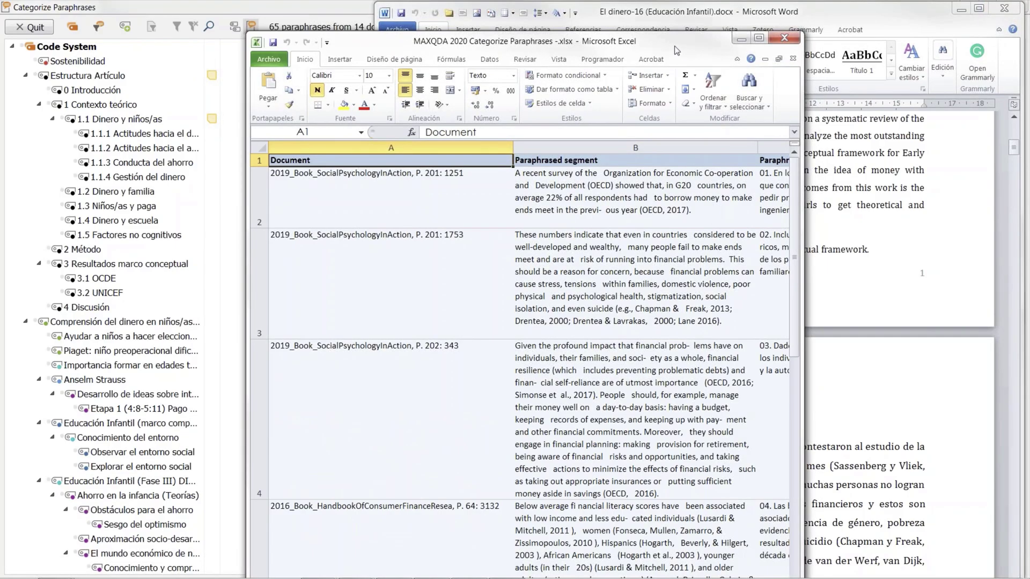
pyautogui.moveTo(673, 46); pyautogui.dragTo(428, 19)
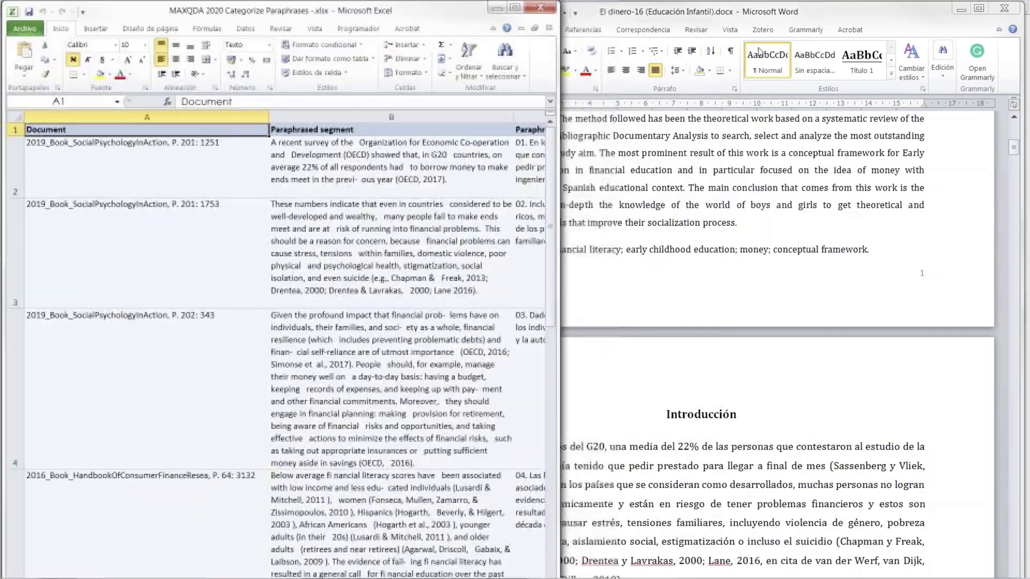
pyautogui.click(824, 19)
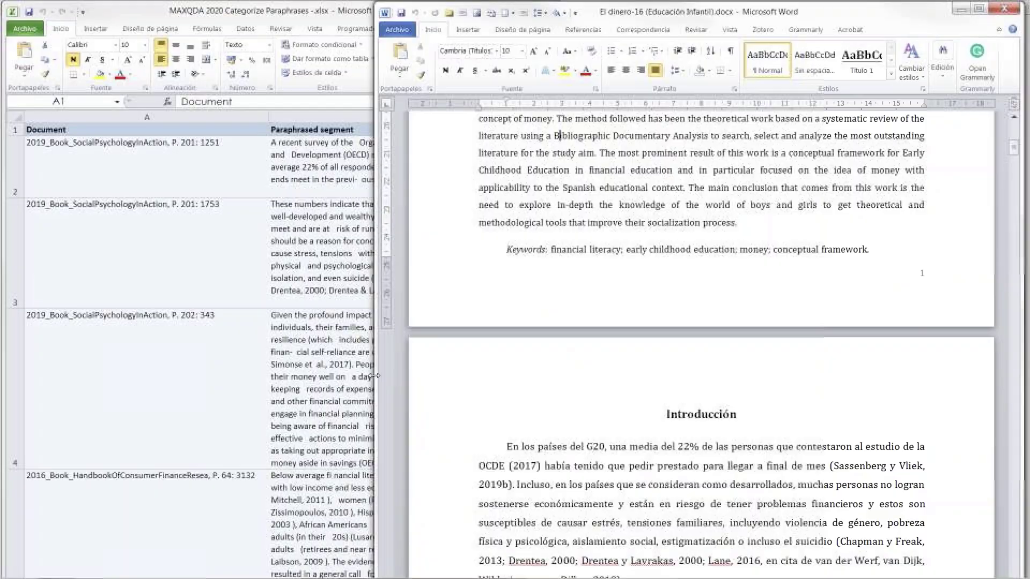
pyautogui.moveTo(374, 377); pyautogui.dragTo(559, 346)
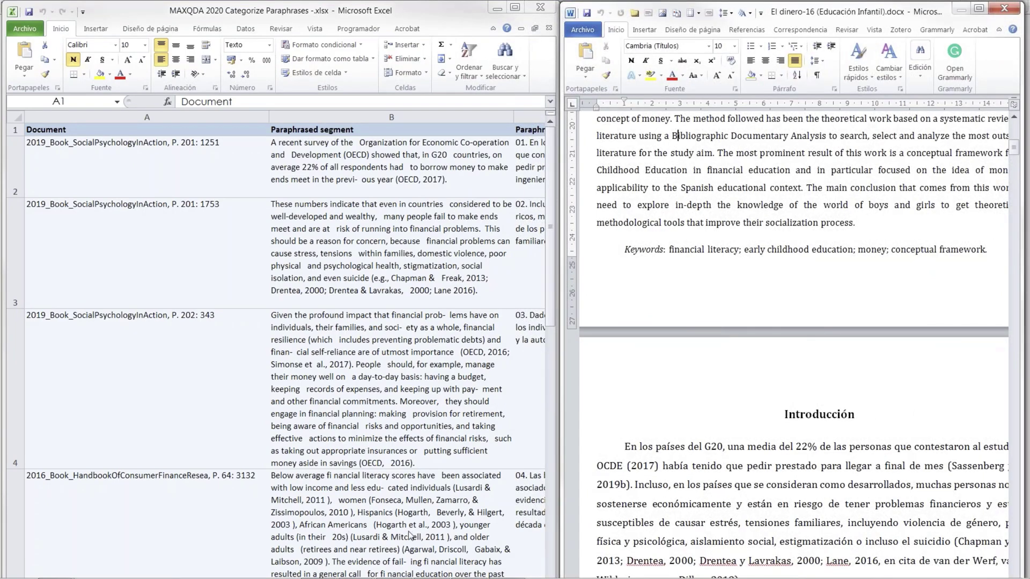
# - Bring the exported Excel workbook back beside the Word document and select paraphrase 03 in cell C4
pyautogui.scroll(-1, 340, 442)
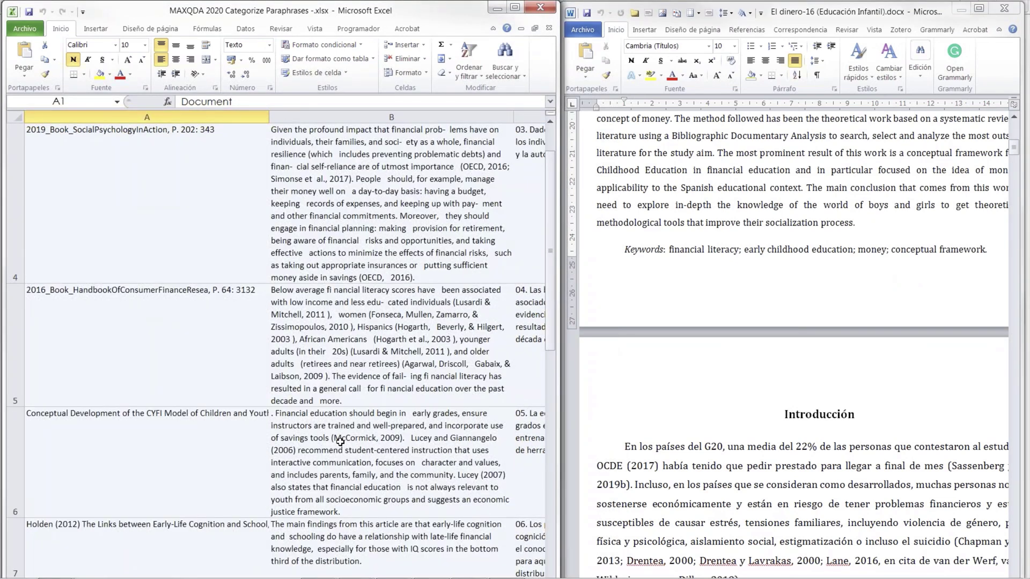
pyautogui.hotkey('alt', 'F4')
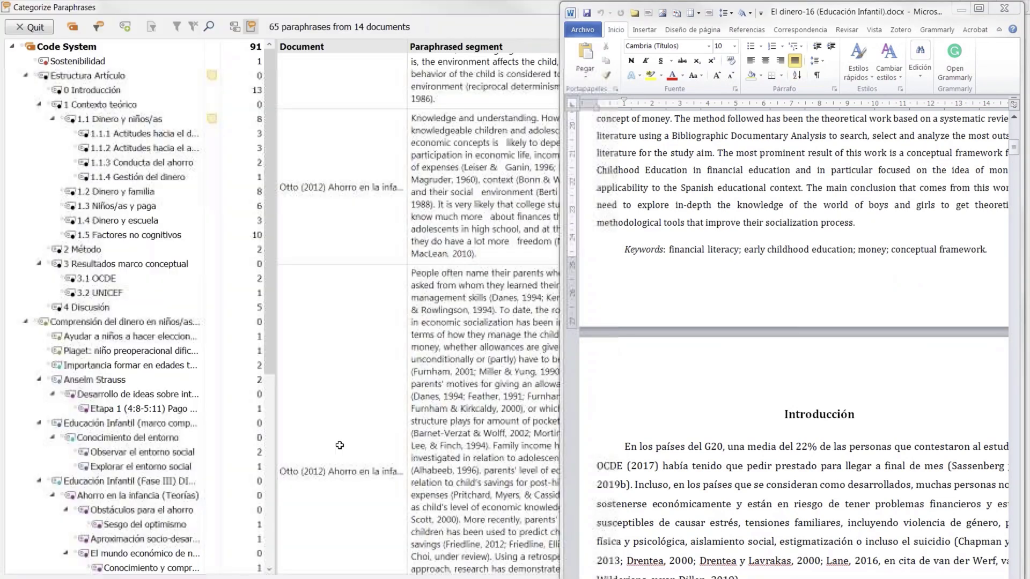
pyautogui.hotkey('alt', 'Tab')
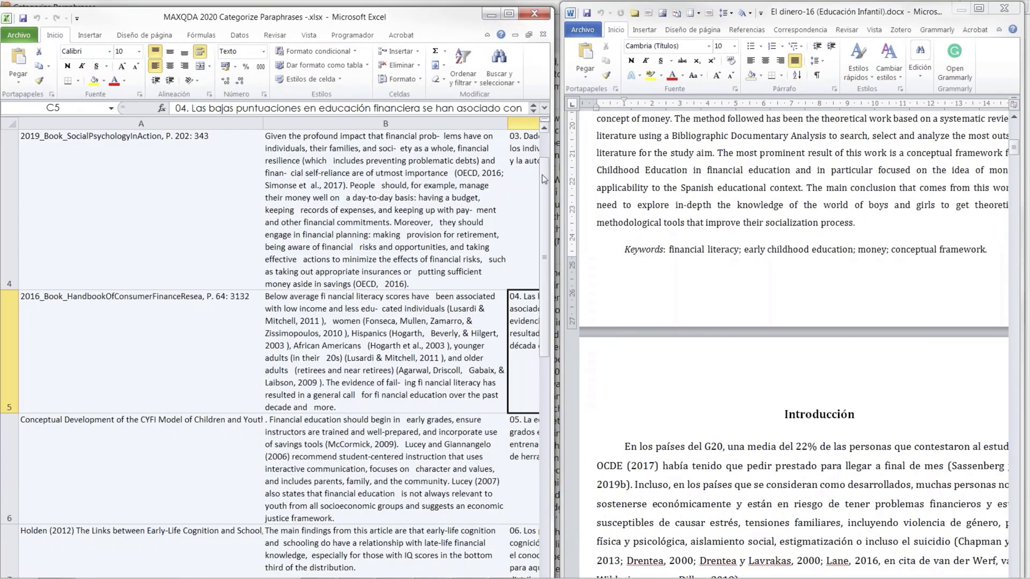
pyautogui.click(519, 198)
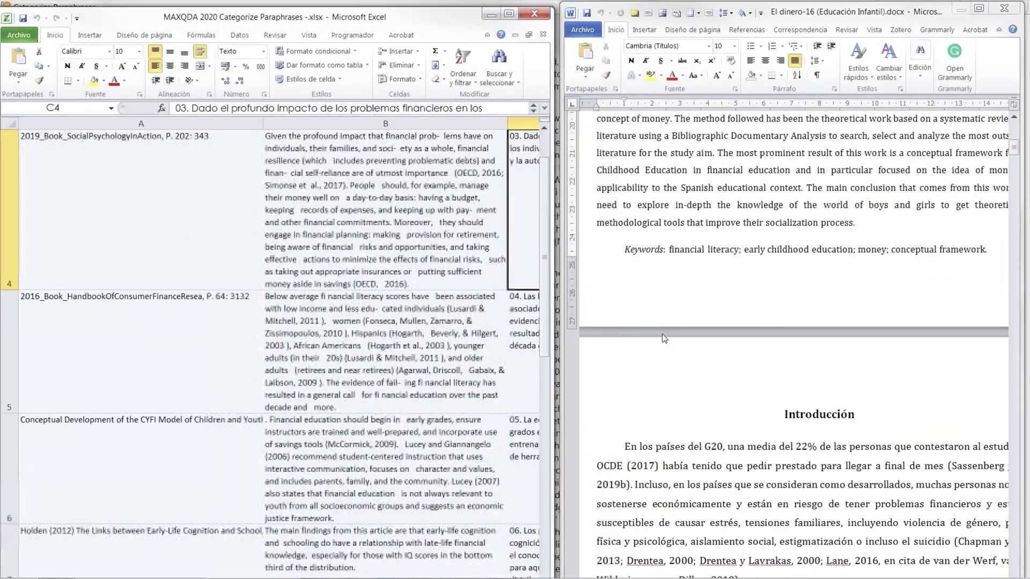
# - Look through the Word article draft from the Introducción past Figura 1 to the discussion of children's economic understanding
pyautogui.scroll(-6, 665, 338)
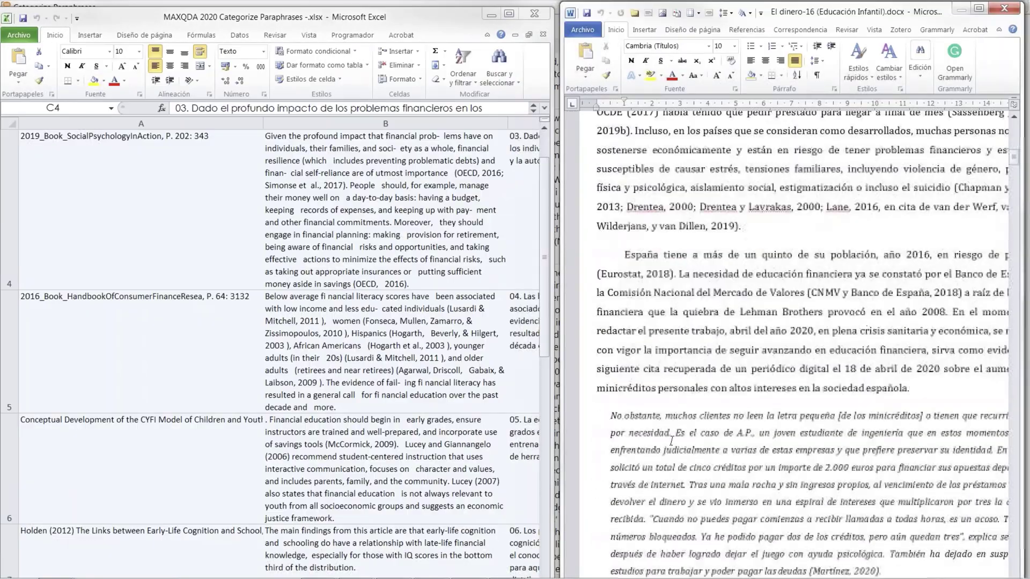
pyautogui.scroll(-15, 671, 441)
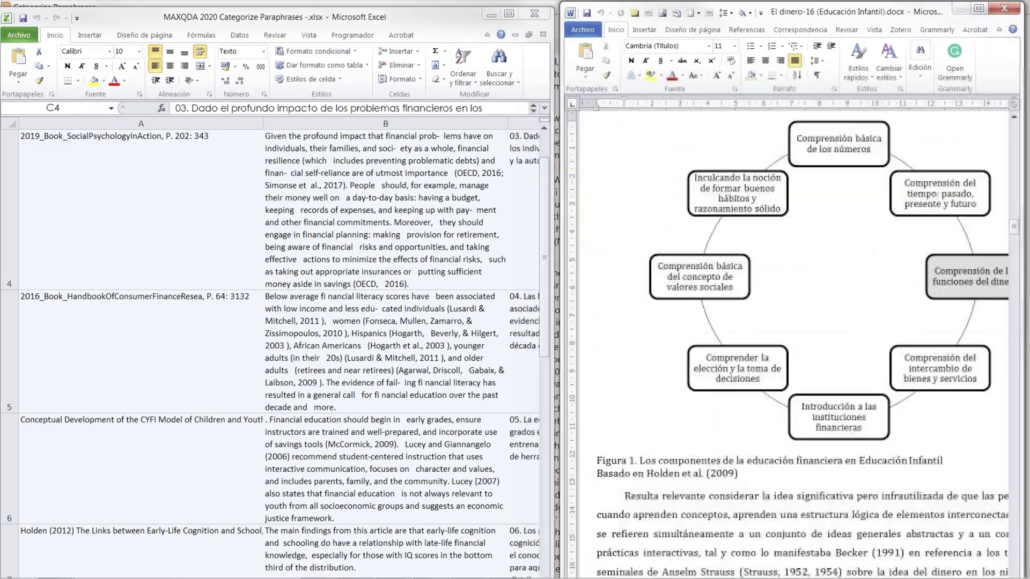
pyautogui.scroll(-10, 793, 344)
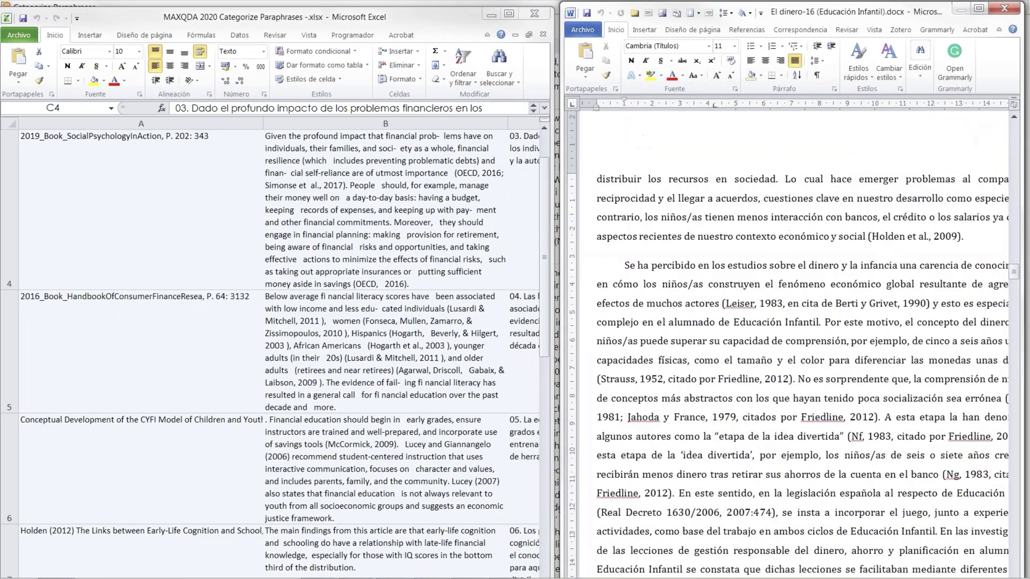
# - Close the Word article and the exported Excel workbook, and switch to the PowerPoint presentation on memos and paraphrases
pyautogui.scroll(-10, 794, 343)
pyautogui.click(1009, 9)
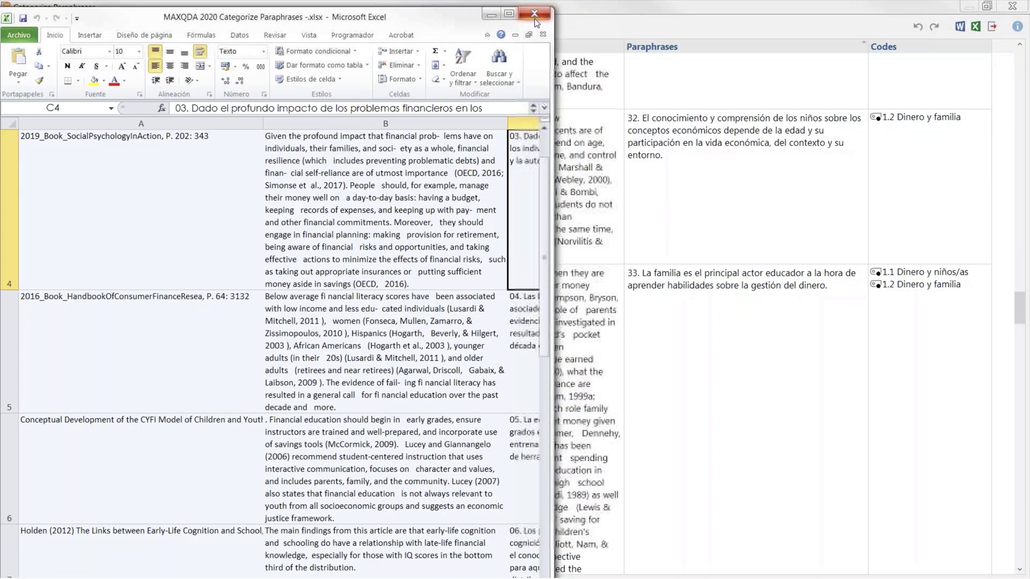
pyautogui.click(535, 14)
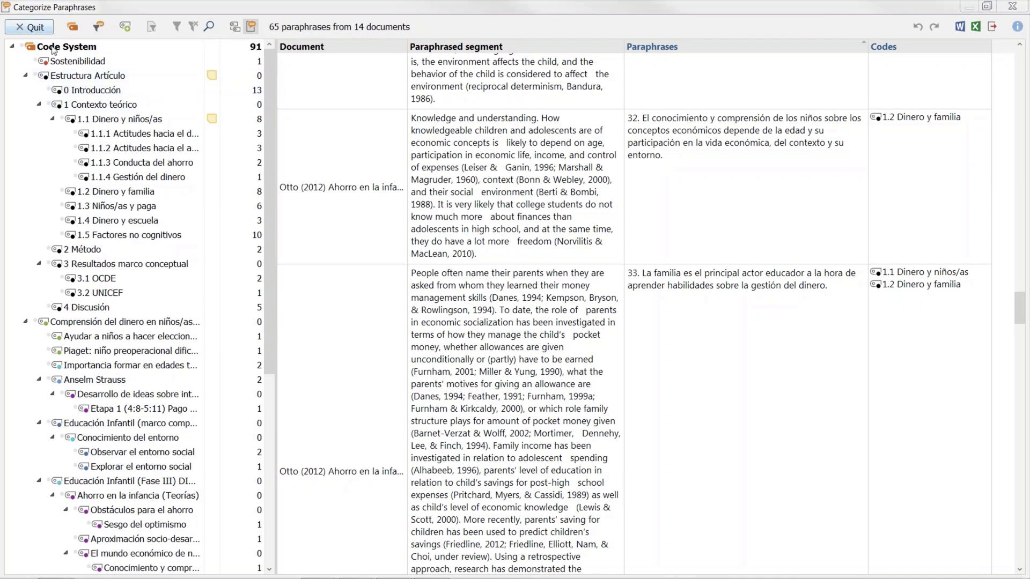
pyautogui.hotkey('alt', 'Tab')
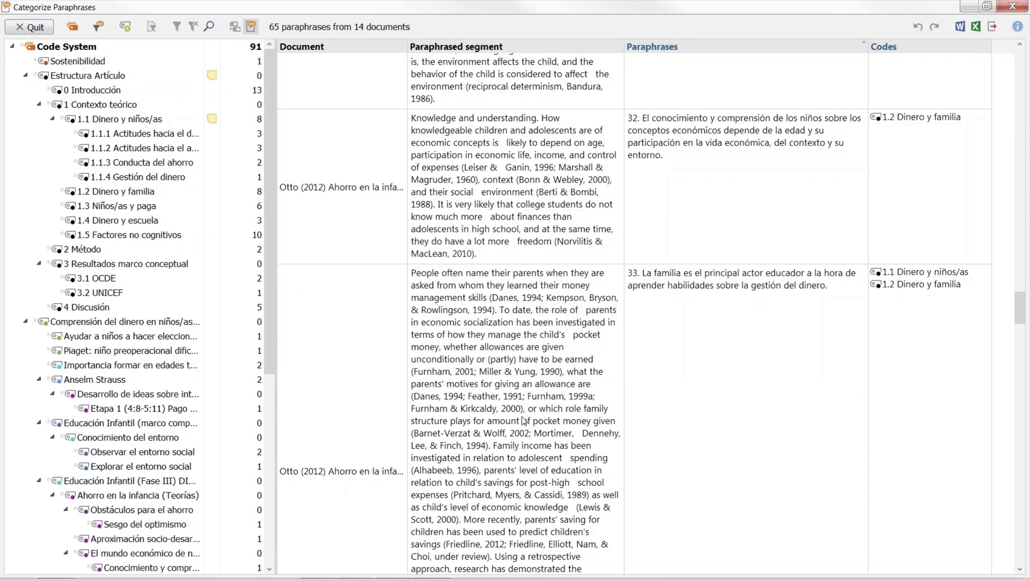
pyautogui.hotkey('alt', 'Tab')
pyautogui.hotkey('alt', 'Tab')
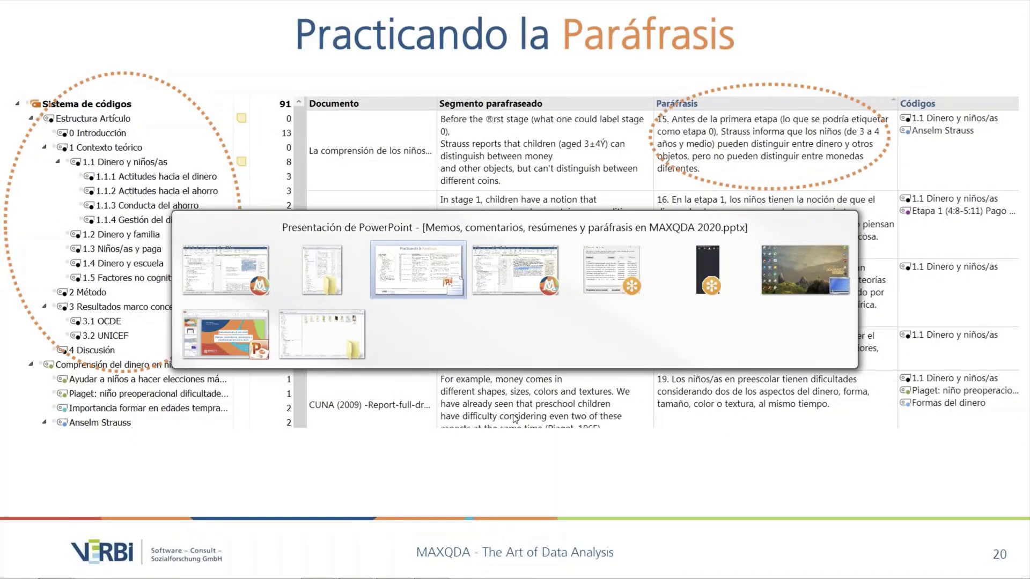
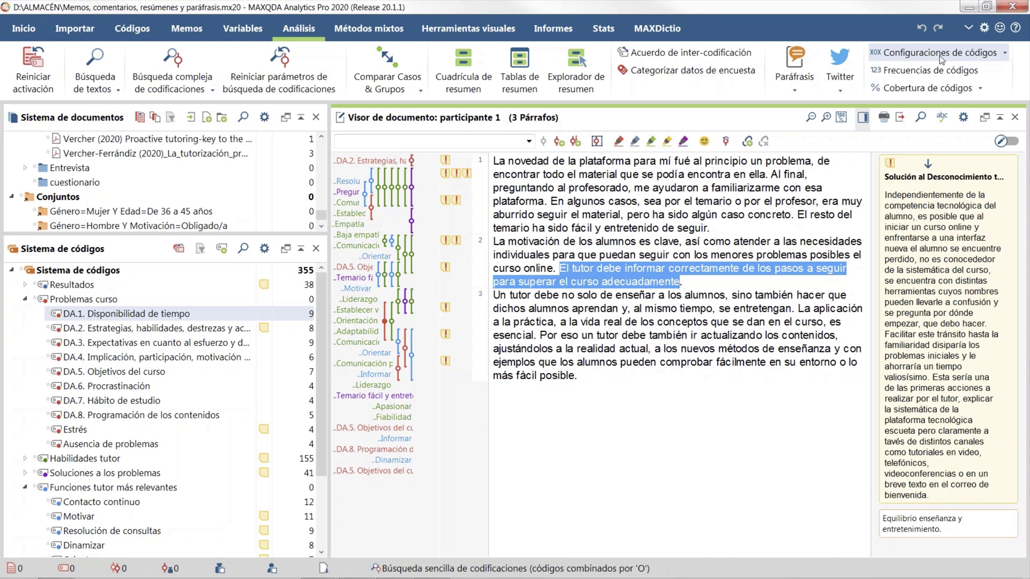
# - In the MAXQDA project, enlarge the document system, check the cuestionario group and open the Entrevista Tutor document
pyautogui.moveTo(287, 233); pyautogui.dragTo(264, 368)
pyautogui.moveTo(321, 322); pyautogui.dragTo(320, 161)
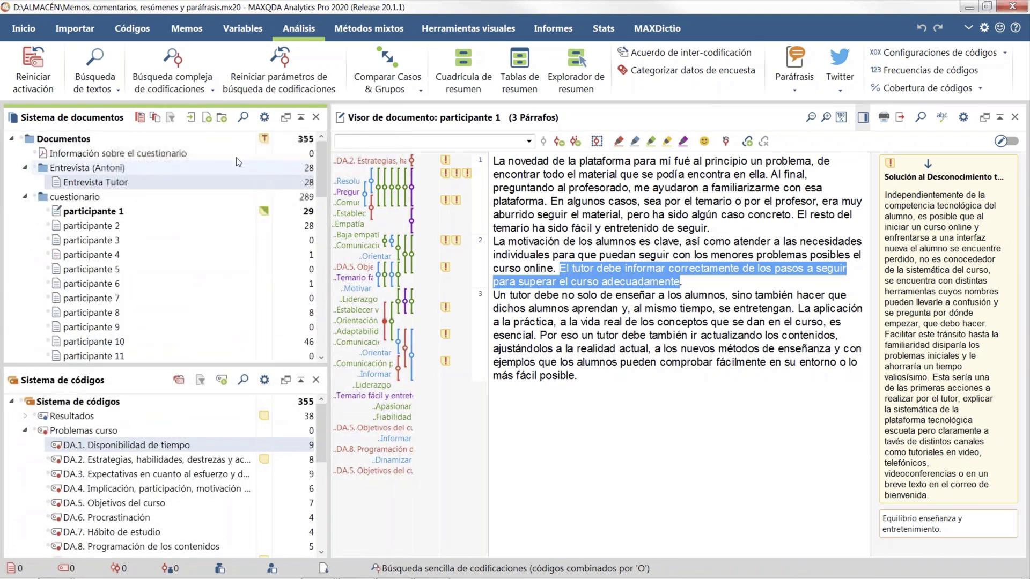
pyautogui.click(25, 198)
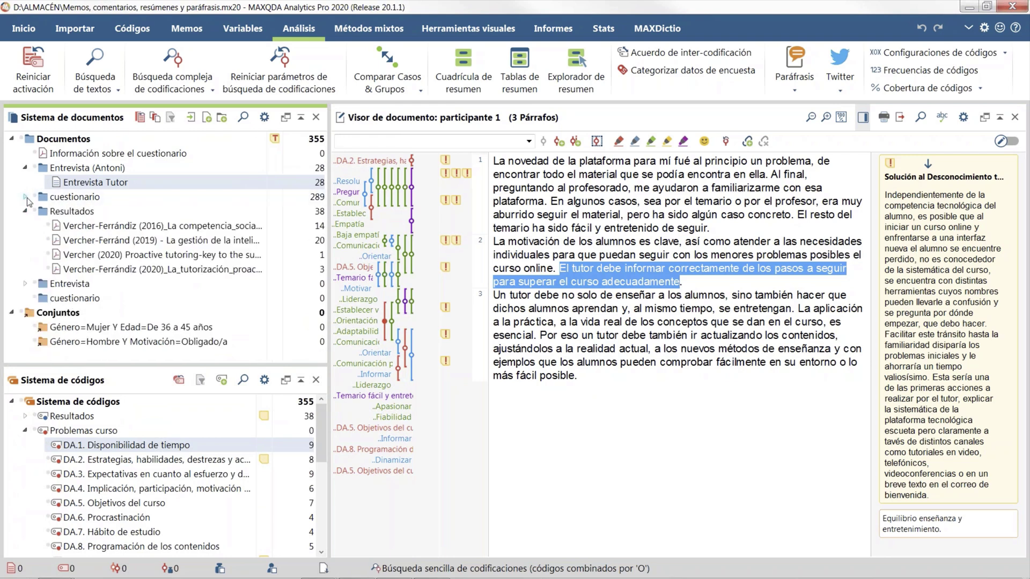
pyautogui.click(26, 198)
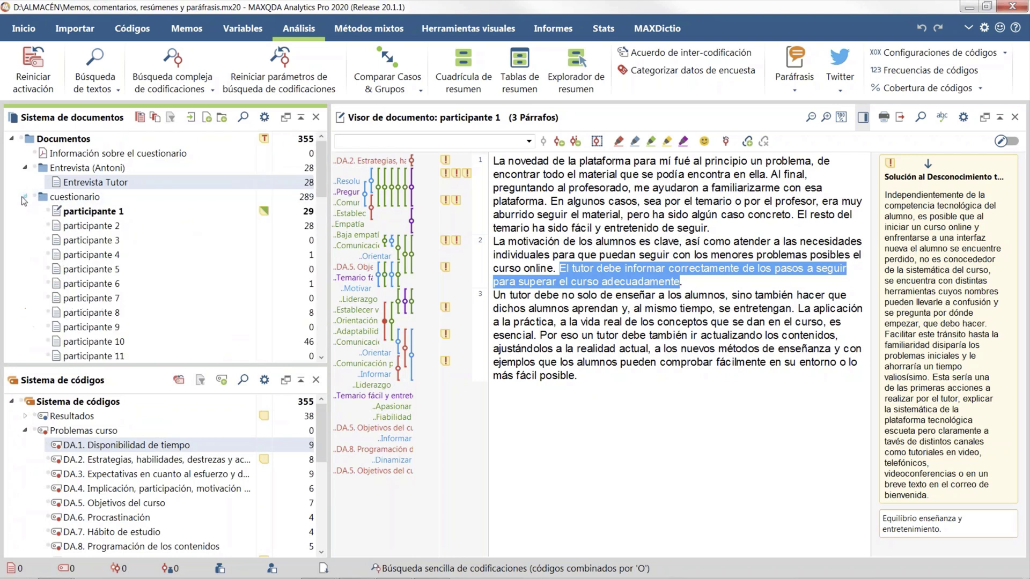
pyautogui.doubleClick(81, 182)
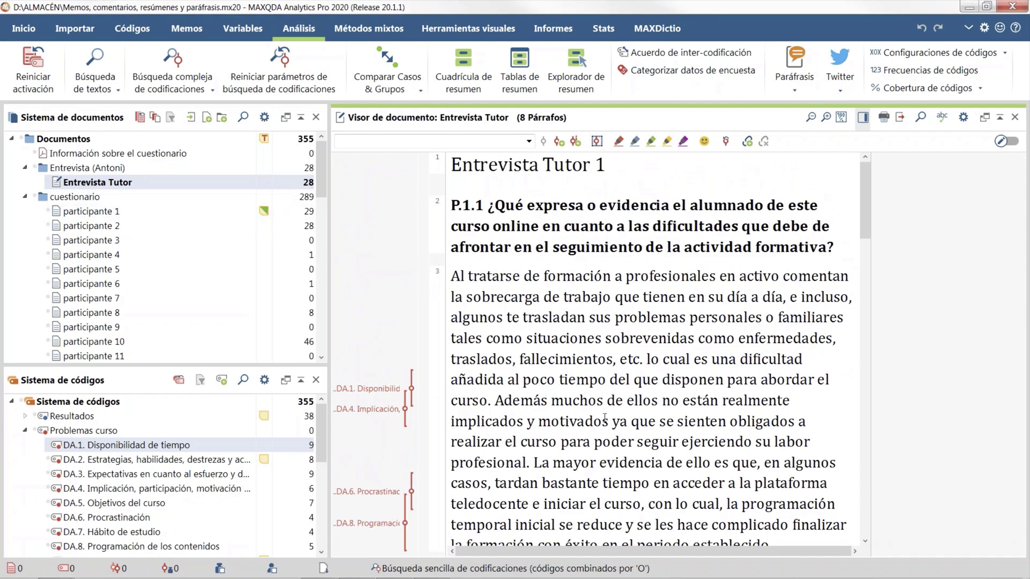
pyautogui.scroll(-3, 615, 400)
pyautogui.scroll(3, 615, 399)
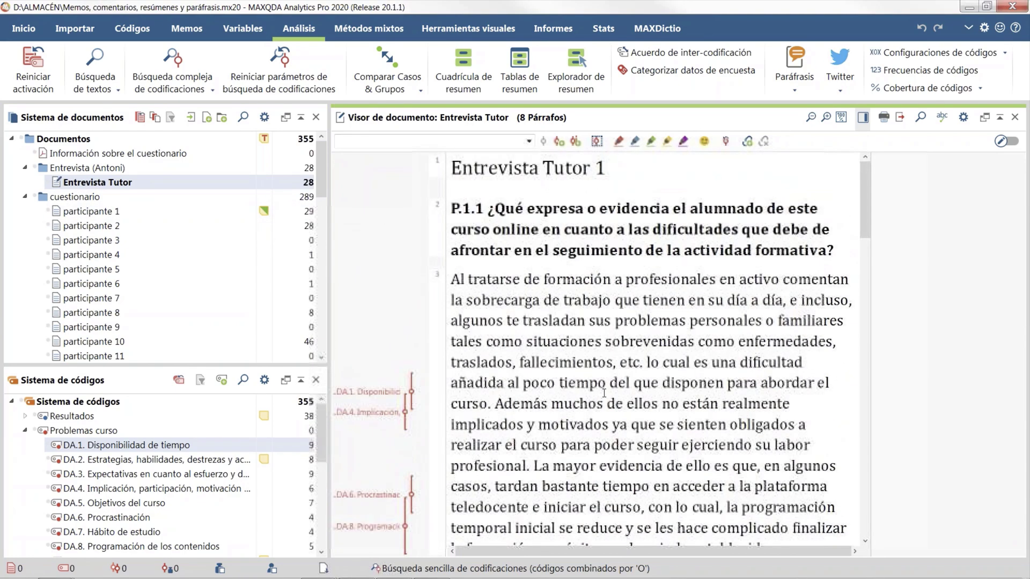
# - Shrink the document system to give the code system more room, and bring up the code commands
pyautogui.moveTo(182, 367); pyautogui.dragTo(183, 252)
pyautogui.scroll(-3, 128, 360)
pyautogui.scroll(3, 127, 362)
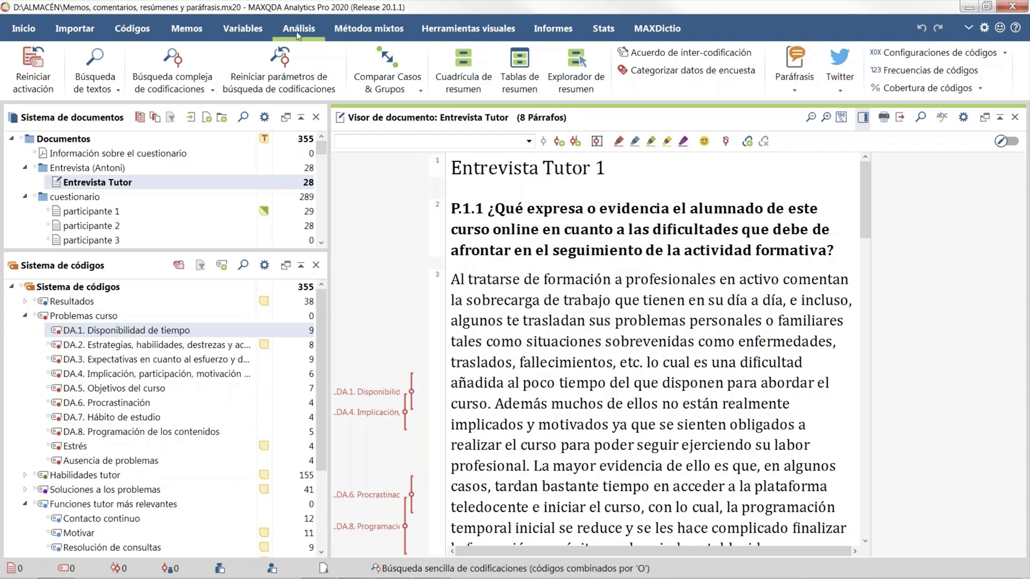
pyautogui.click(136, 36)
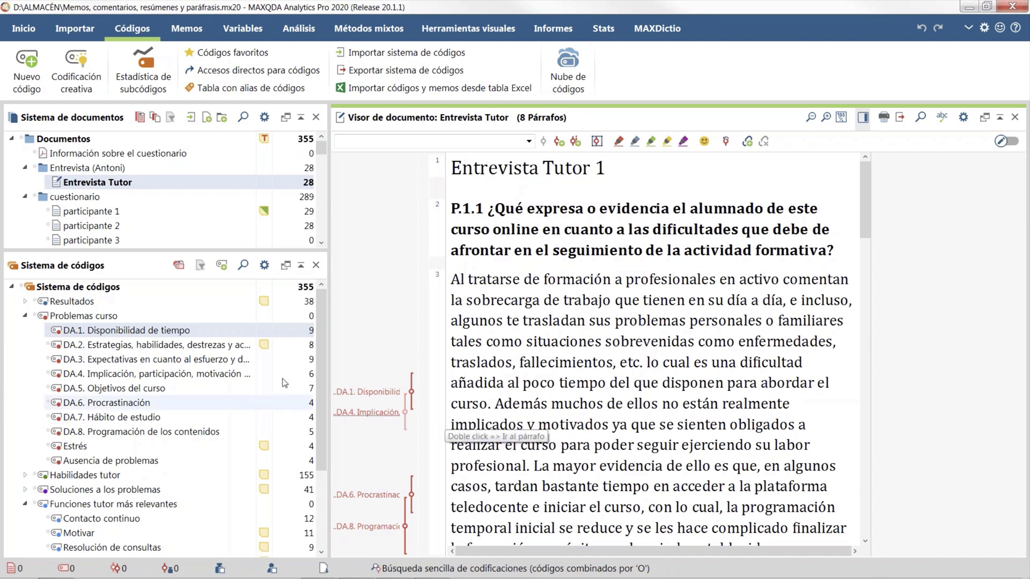
pyautogui.moveTo(244, 316)
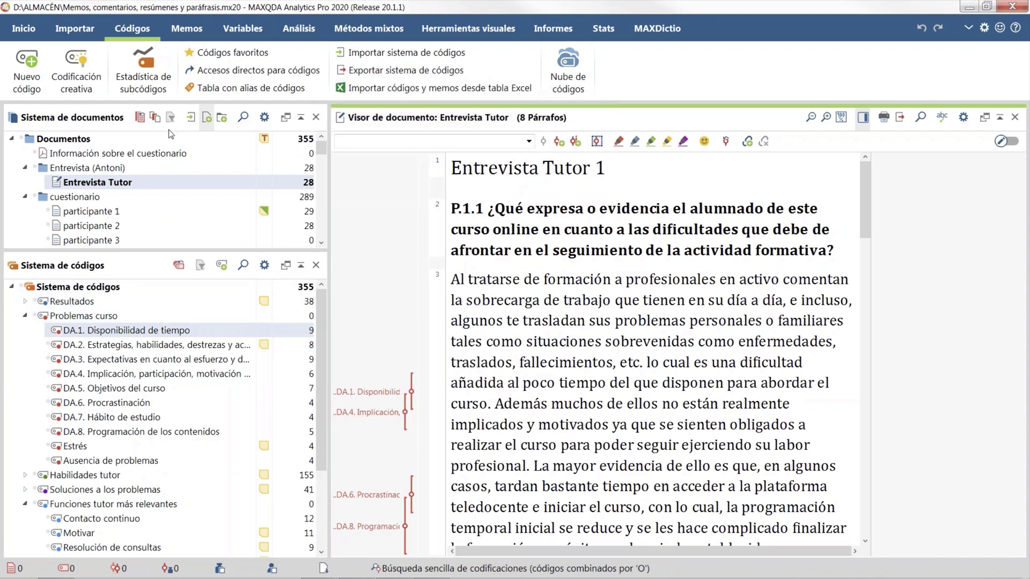
# - Read the purpose, objectives, research question P.1 and conceptual framework in the Diseño de la investigación project memo, and close it
pyautogui.doubleClick(265, 140)
pyautogui.scroll(-2, 426, 317)
pyautogui.scroll(-3, 426, 317)
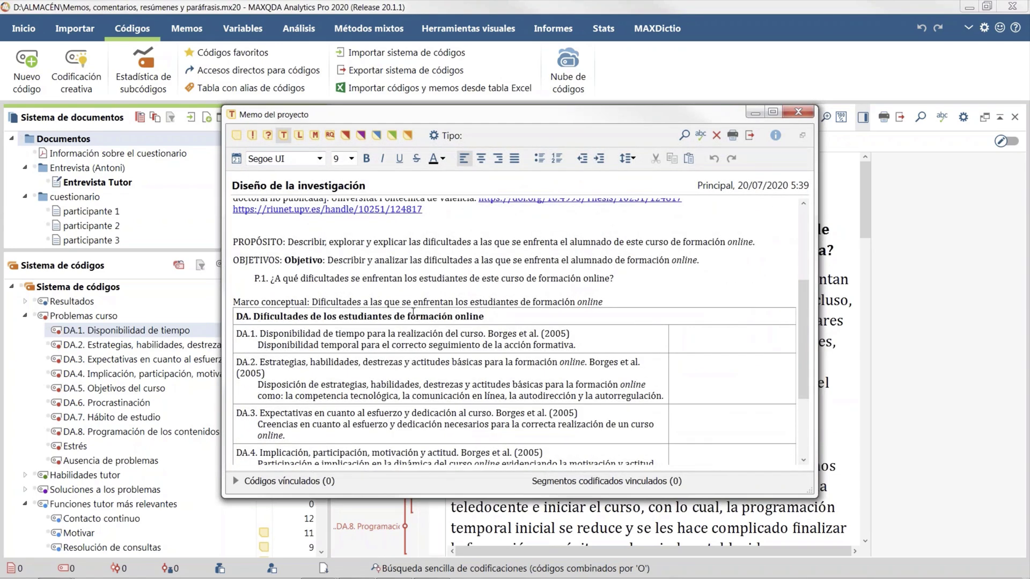
pyautogui.scroll(-3, 413, 312)
pyautogui.scroll(10, 410, 311)
pyautogui.scroll(-5, 355, 381)
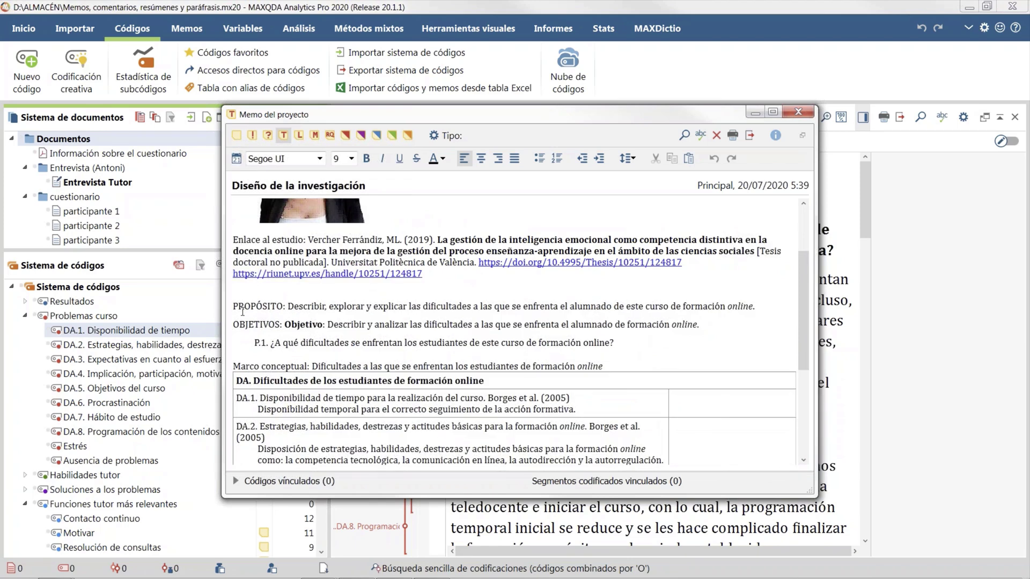
pyautogui.moveTo(234, 325); pyautogui.dragTo(490, 321)
pyautogui.moveTo(617, 343); pyautogui.dragTo(247, 342)
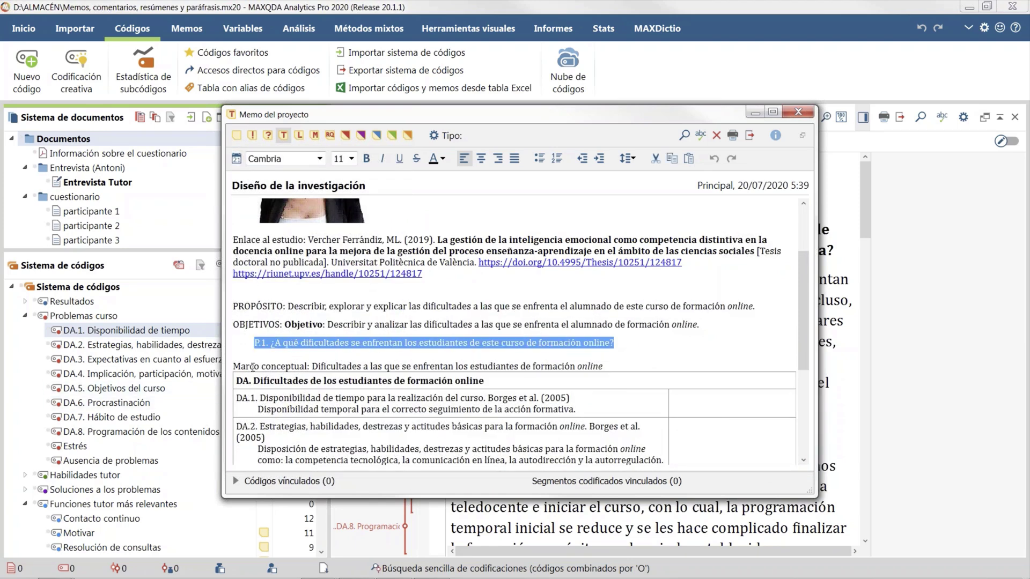
pyautogui.click(798, 112)
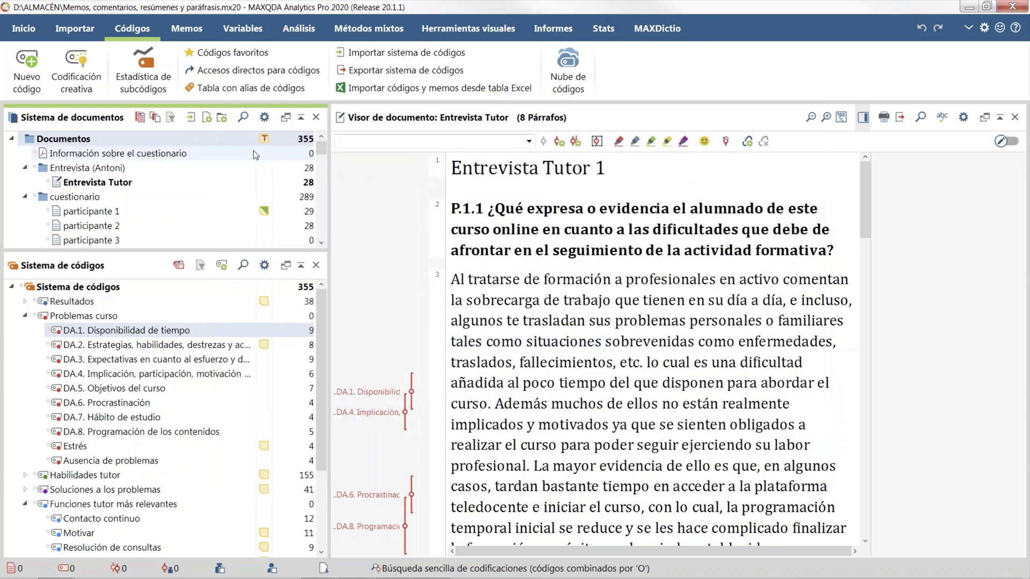
# - Open the document Información sobre el cuestionario and select participante 1 to check its document memo
pyautogui.moveTo(265, 142)
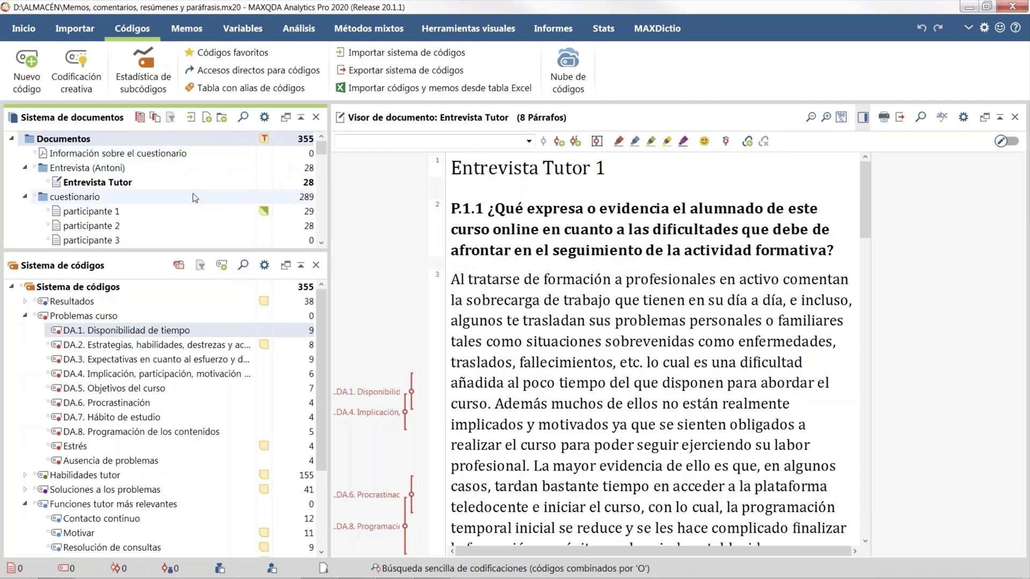
pyautogui.doubleClick(157, 154)
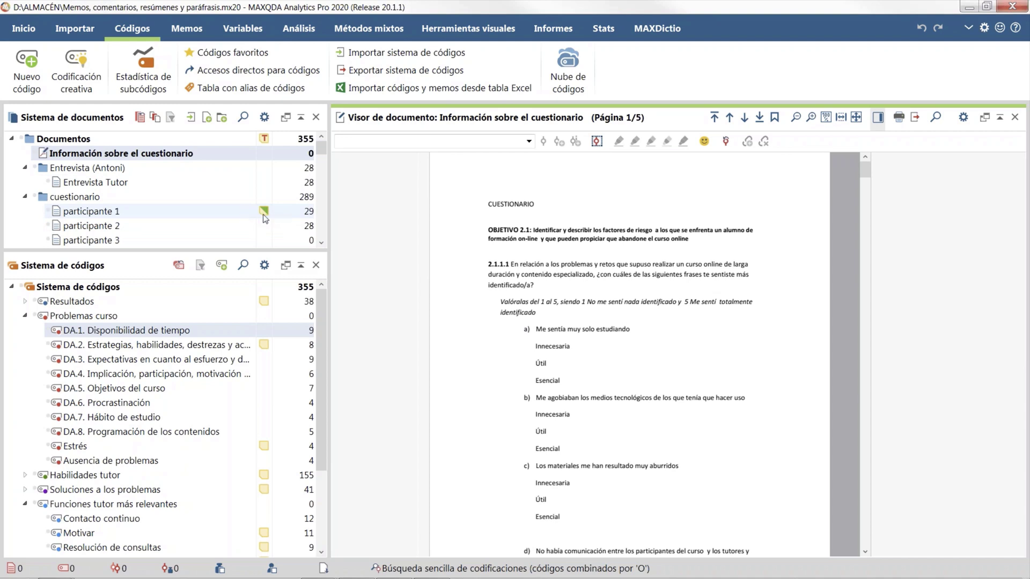
pyautogui.click(229, 215)
pyautogui.moveTo(264, 217)
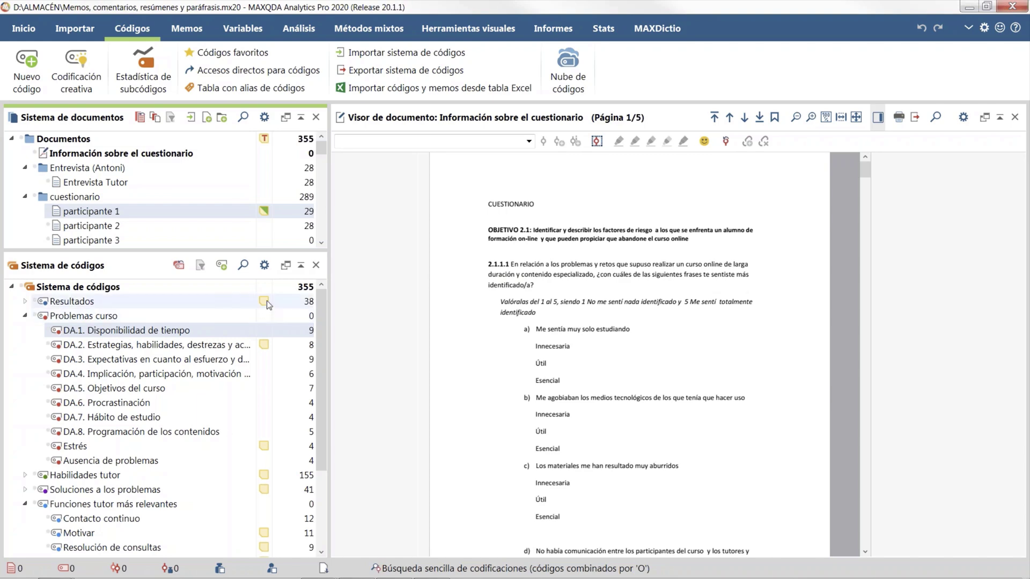
# - View the memo attached to the Resultados code and close it
pyautogui.moveTo(266, 304)
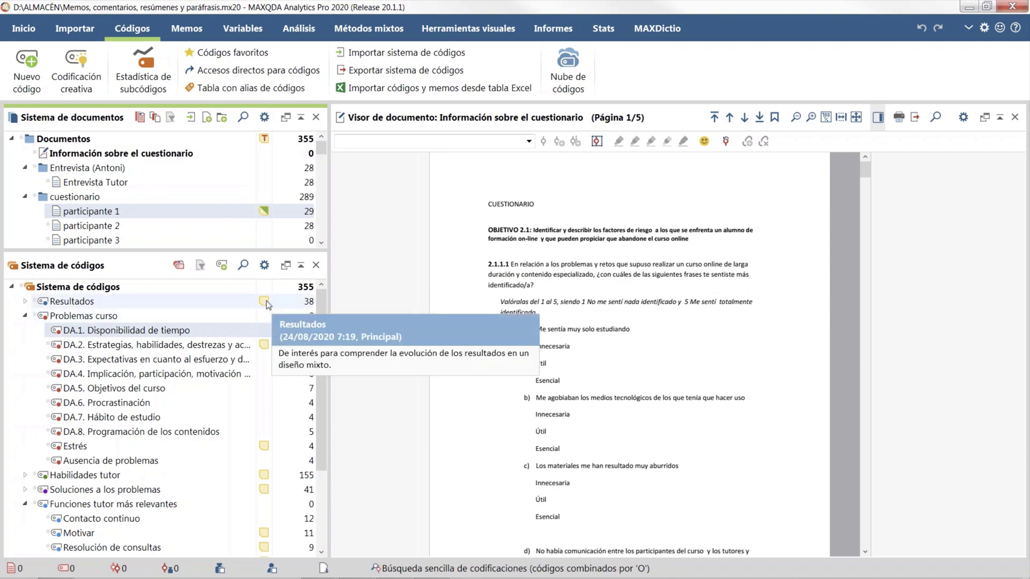
pyautogui.doubleClick(265, 300)
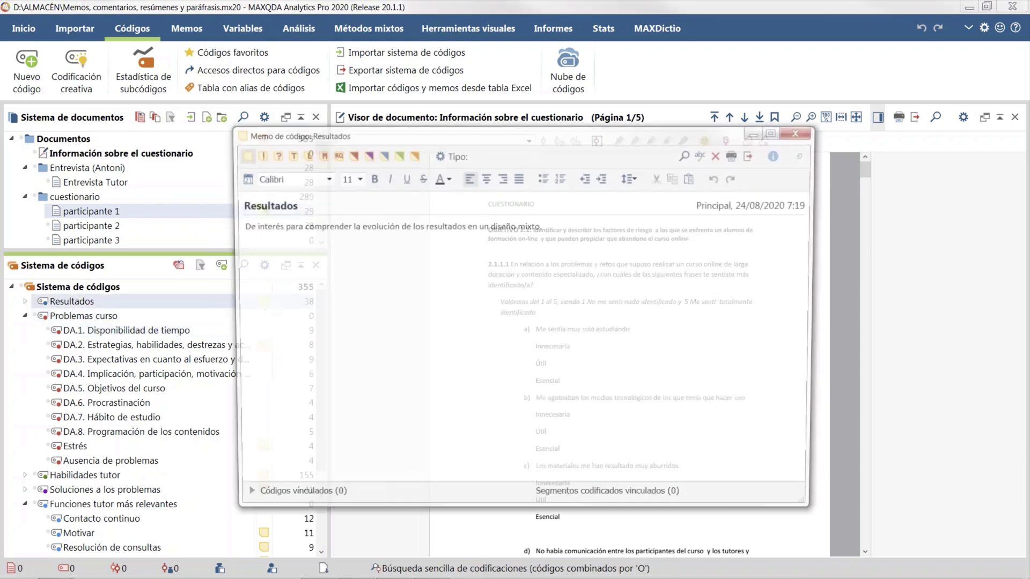
pyautogui.moveTo(411, 139); pyautogui.dragTo(490, 188)
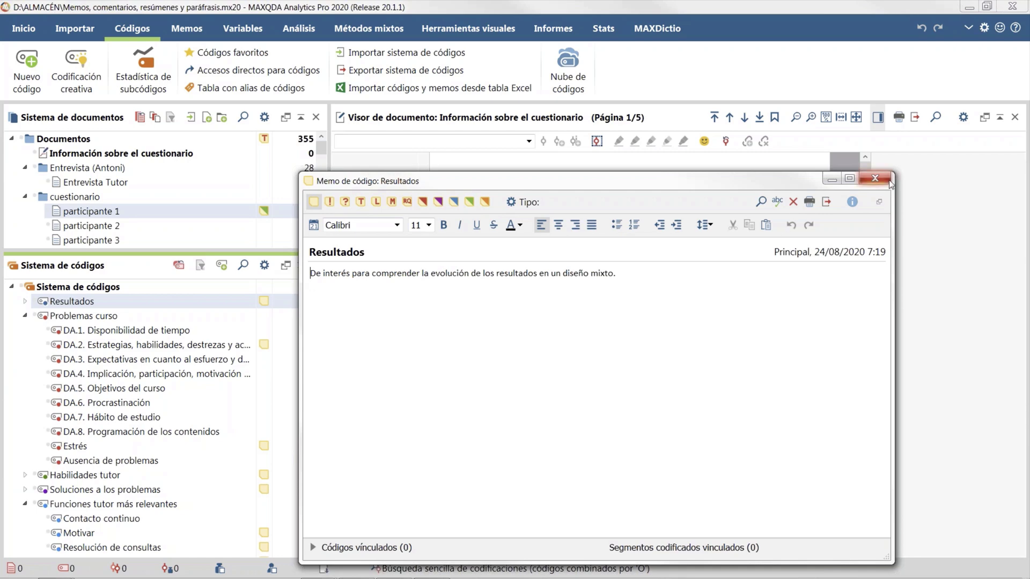
pyautogui.click(875, 178)
# - Create a code memo for Ausencia de problemas under Problemas curso and insert the current date and time
pyautogui.scroll(-2, 239, 475)
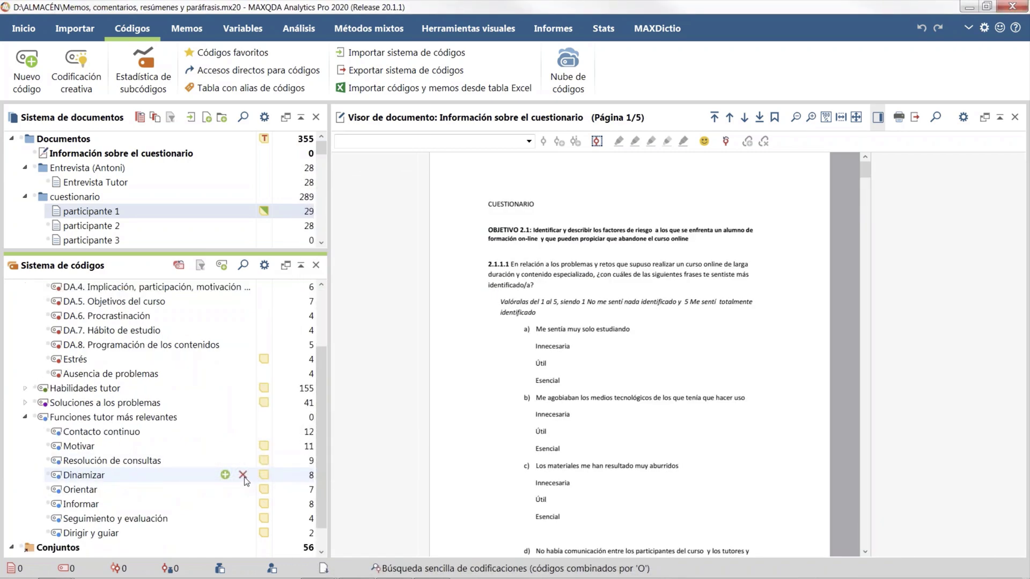
pyautogui.moveTo(264, 450)
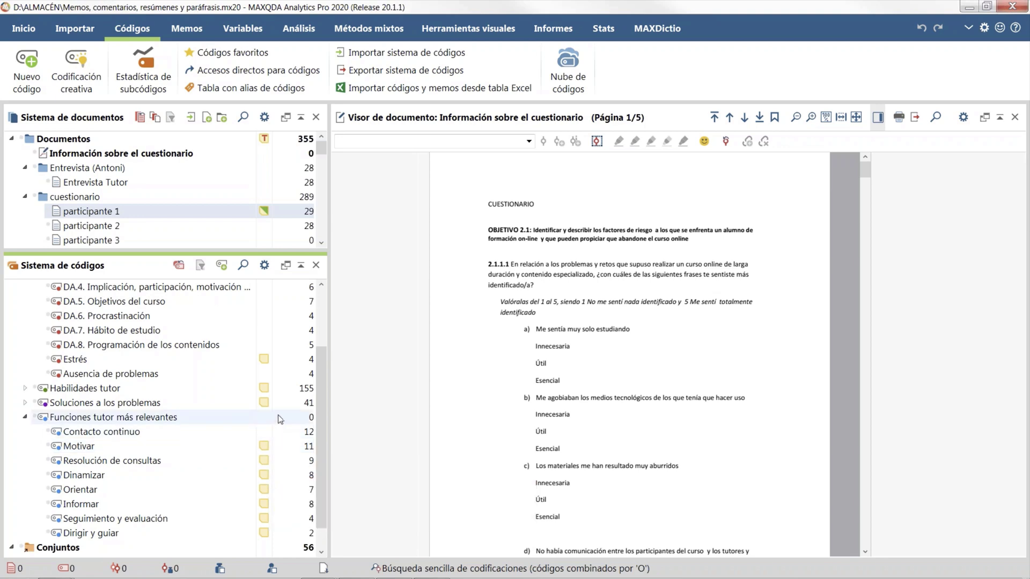
pyautogui.moveTo(264, 363)
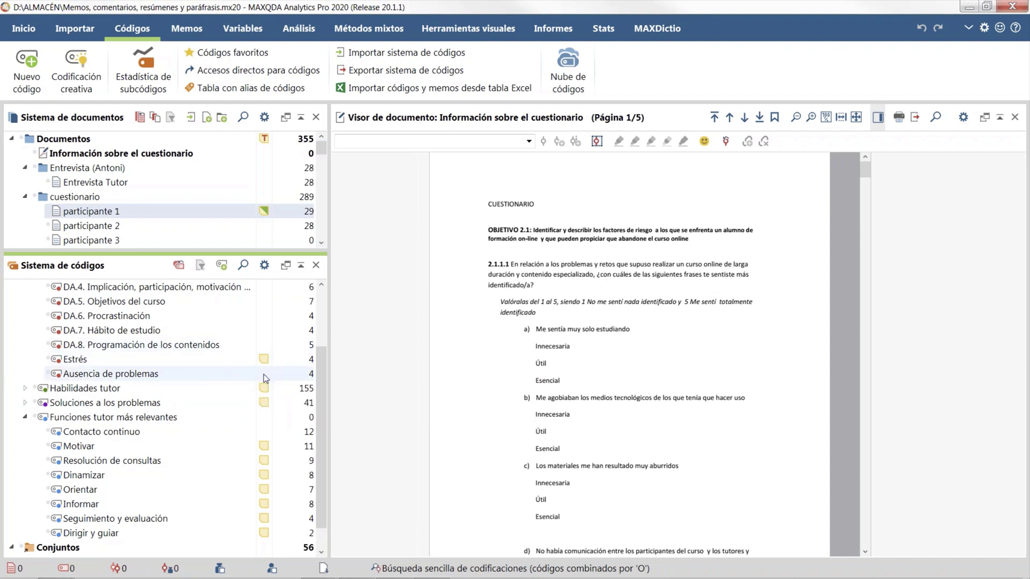
pyautogui.doubleClick(263, 375)
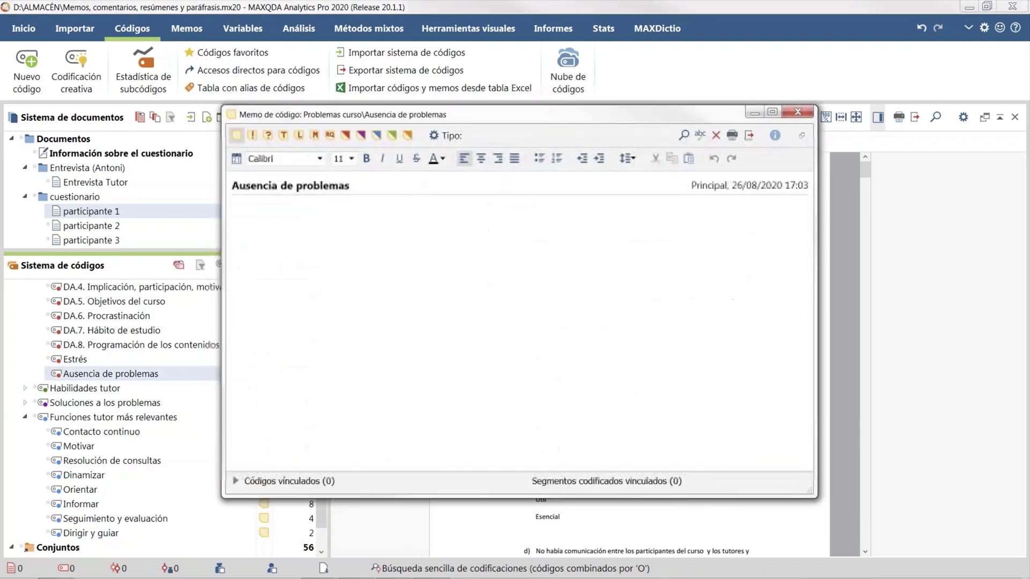
pyautogui.click(237, 160)
# - Write "Codificaremos con este indicador cuando el/la participante manifieste que no tuvo problema alguno durante el desarrollo del curso." in the memo and close it
pyautogui.write('Codificar')
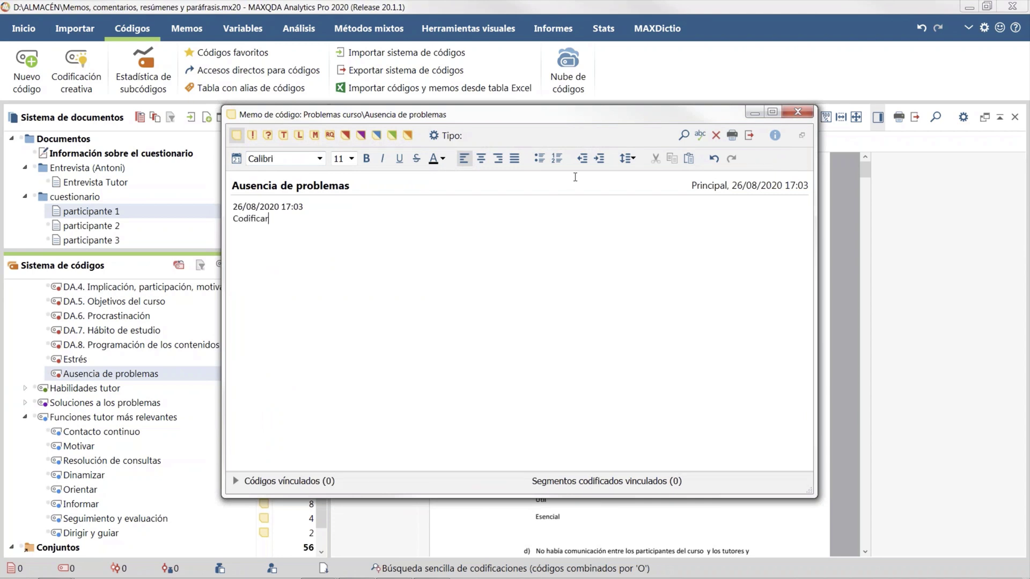
pyautogui.write('emos con este indicador cuando ')
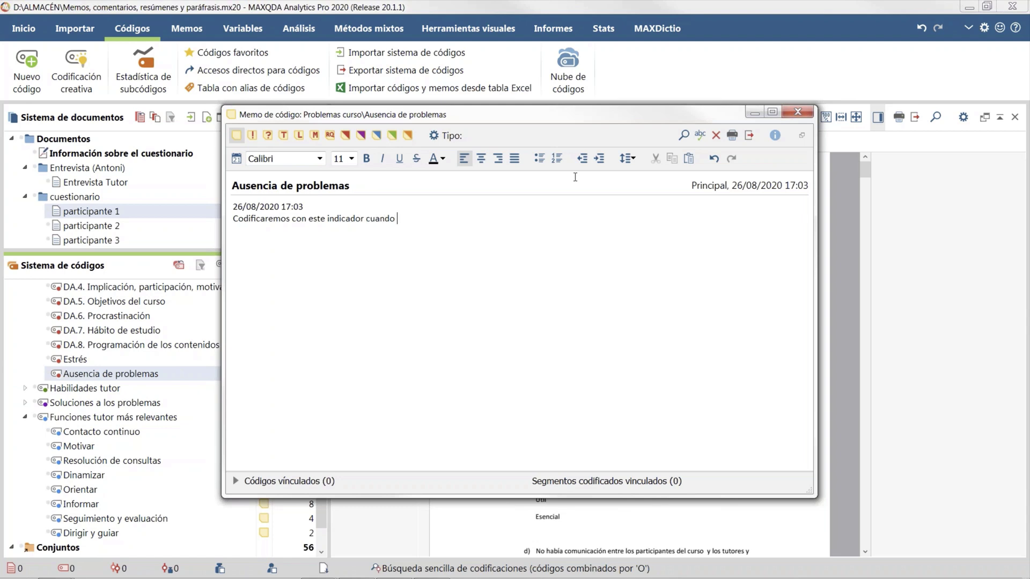
pyautogui.write('el/la participante manifieste q')
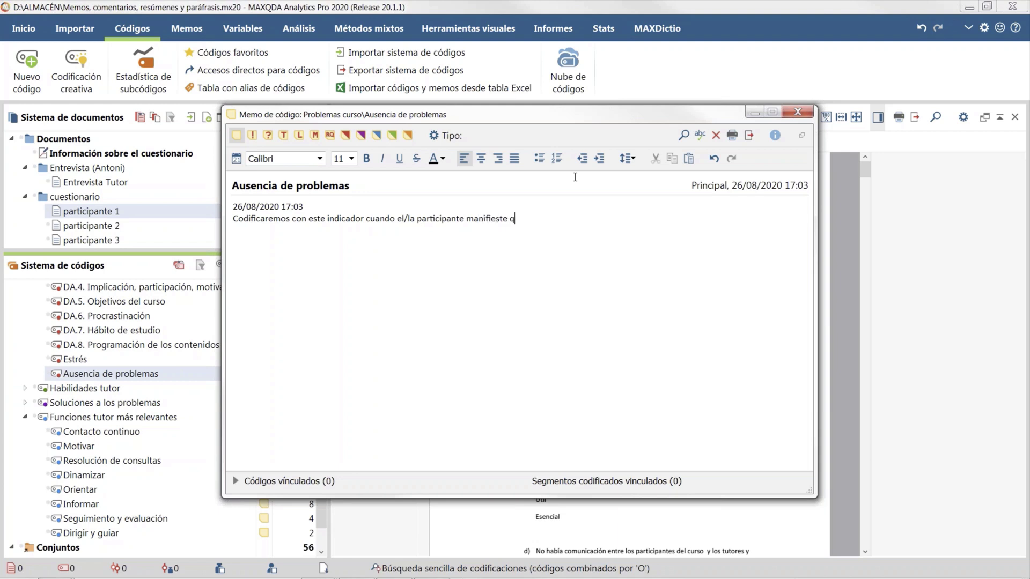
pyautogui.write('ue no tuvo problema alguno durante el dises')
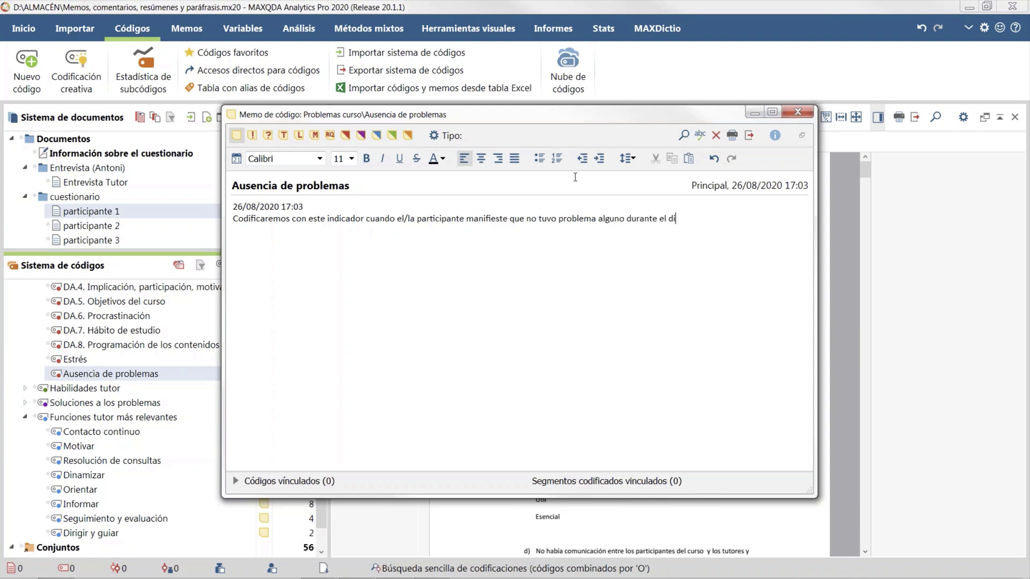
pyautogui.press('BackSpace')
pyautogui.press('BackSpace')
pyautogui.press('BackSpace')
pyautogui.write('sarrollo del curso.')
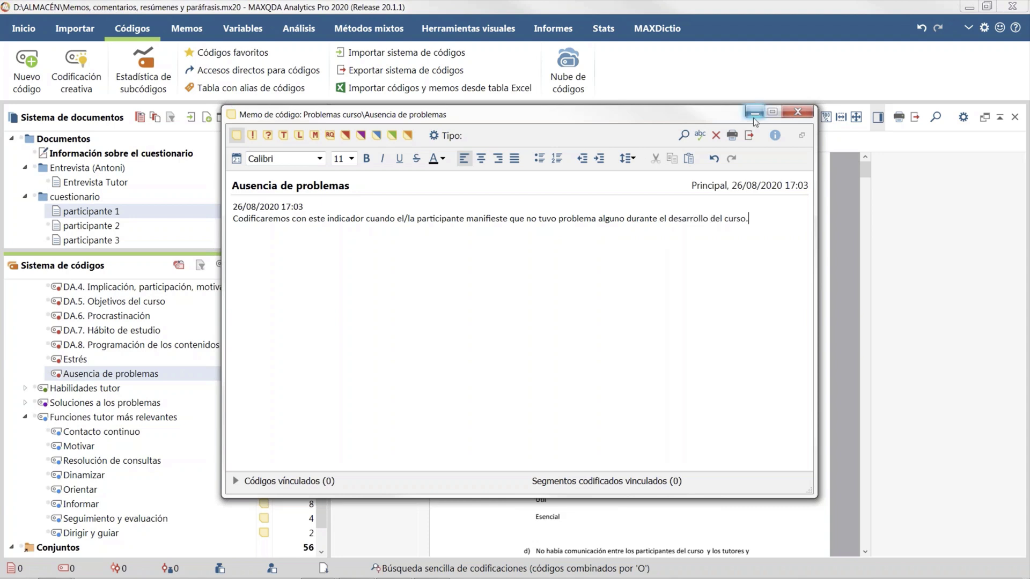
pyautogui.click(797, 113)
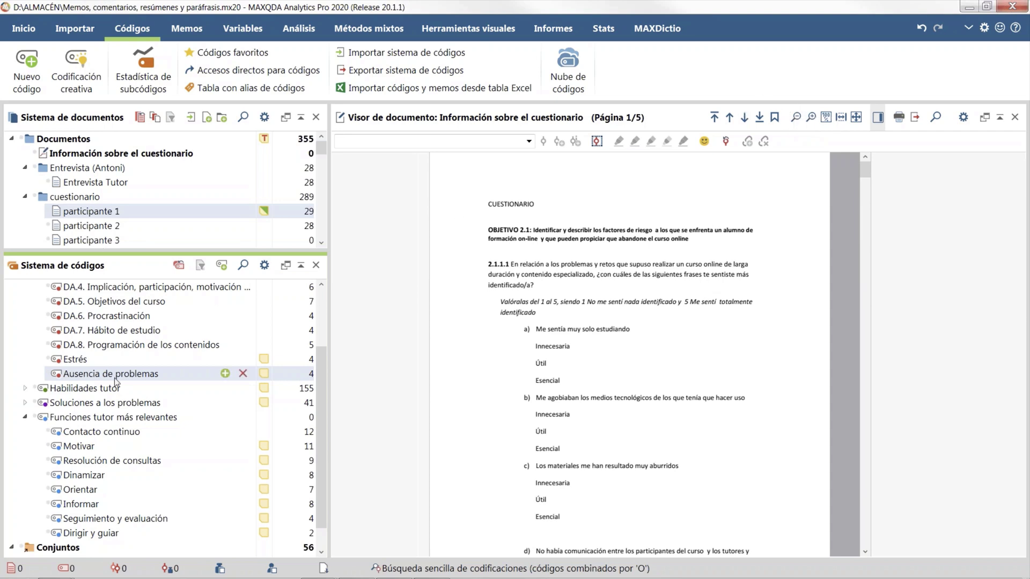
pyautogui.moveTo(266, 375)
# - Open the participante 1 document and place the cursor in its third paragraph
pyautogui.doubleClick(117, 214)
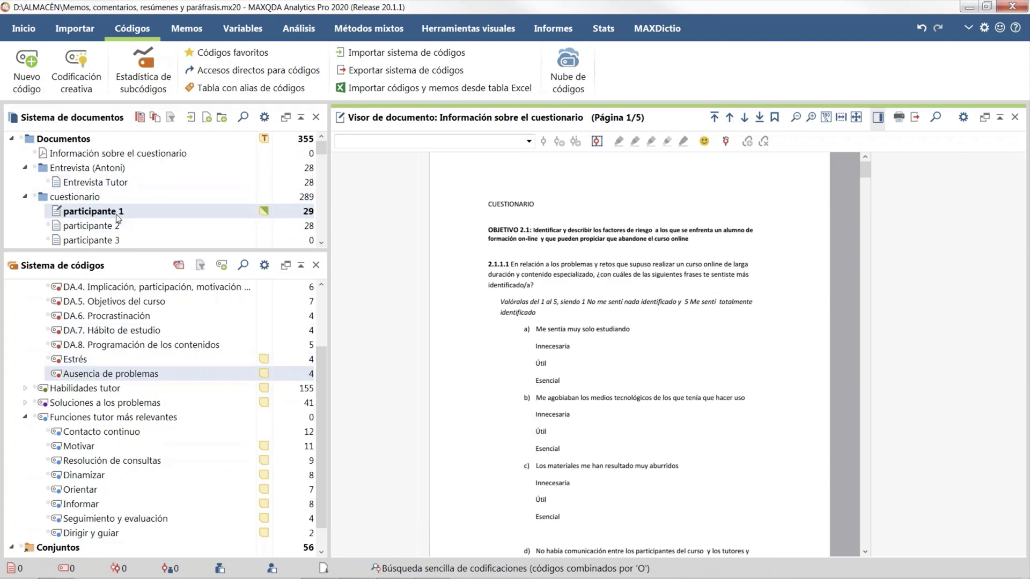
pyautogui.click(534, 364)
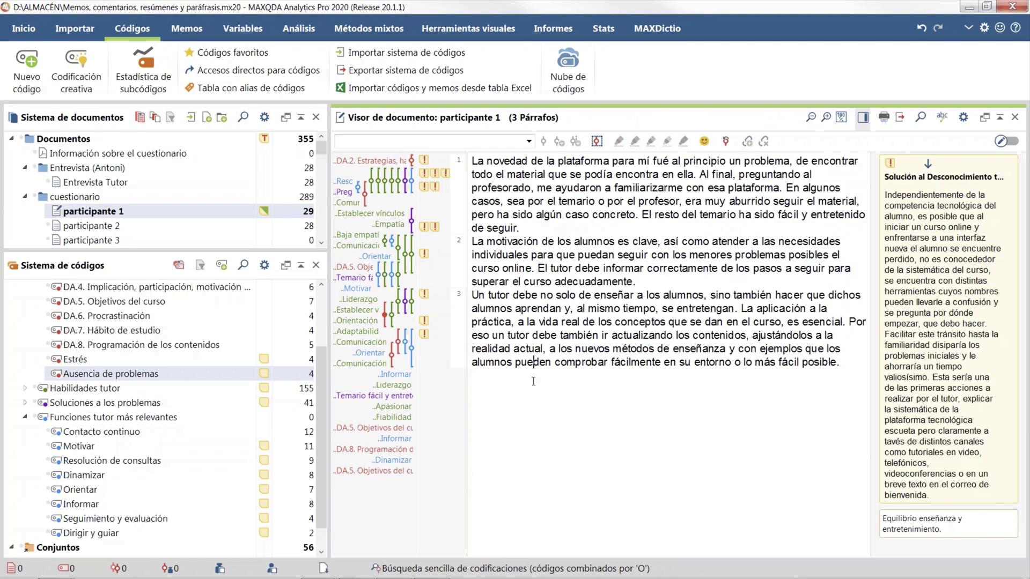
# - Enlarge the text of participante 1 and browse its sidebar memos from Solución al Desconocimiento tecnológico through Solución al aburrimiento
pyautogui.scroll(2, 529, 389)
pyautogui.scroll(1, 529, 388)
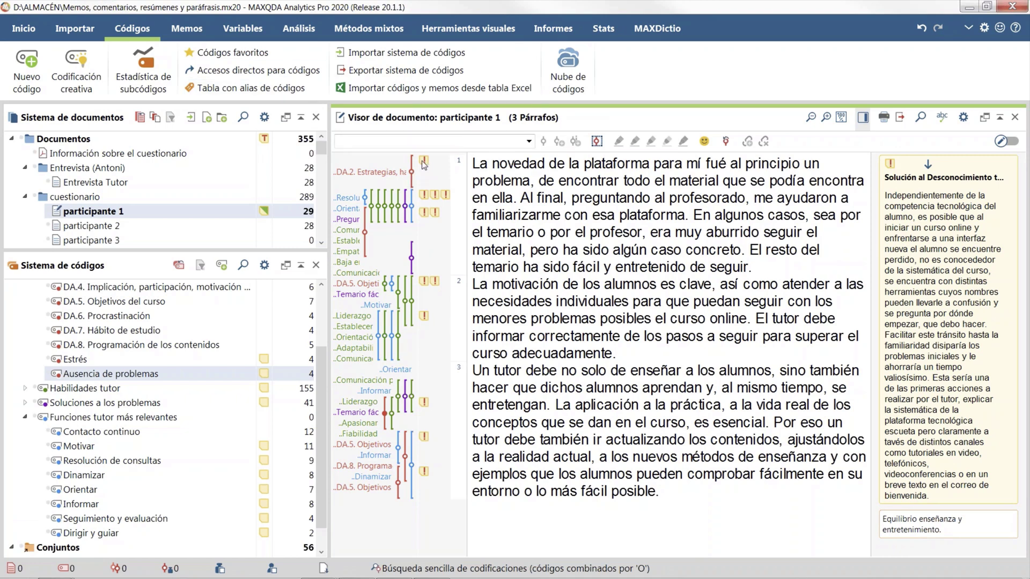
pyautogui.moveTo(424, 165)
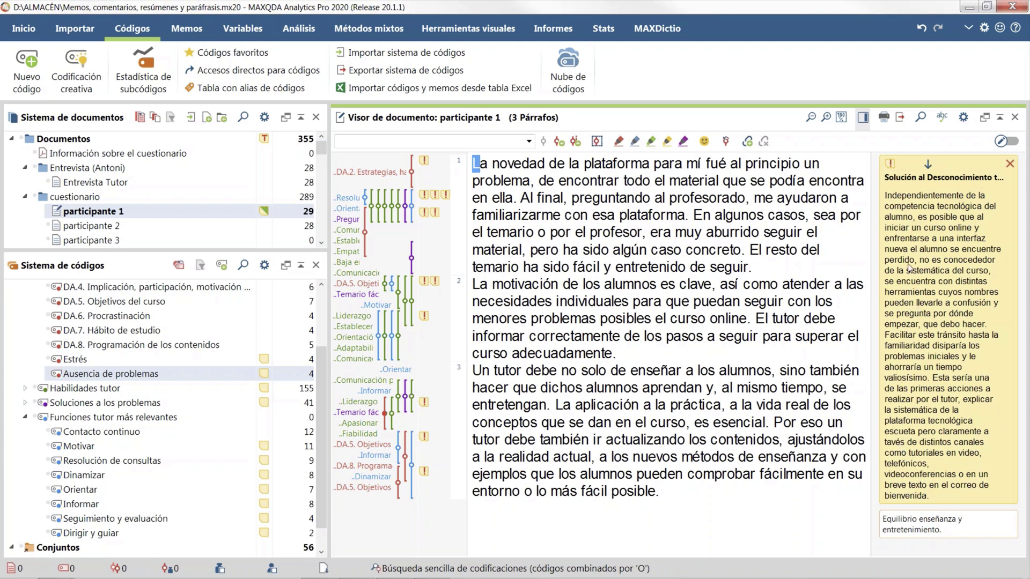
pyautogui.click(928, 167)
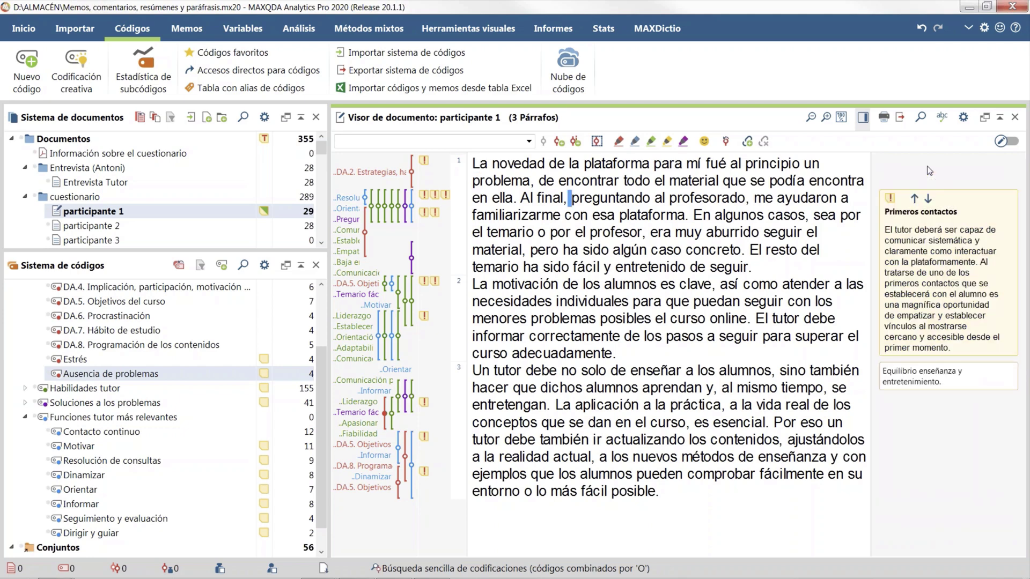
pyautogui.click(929, 199)
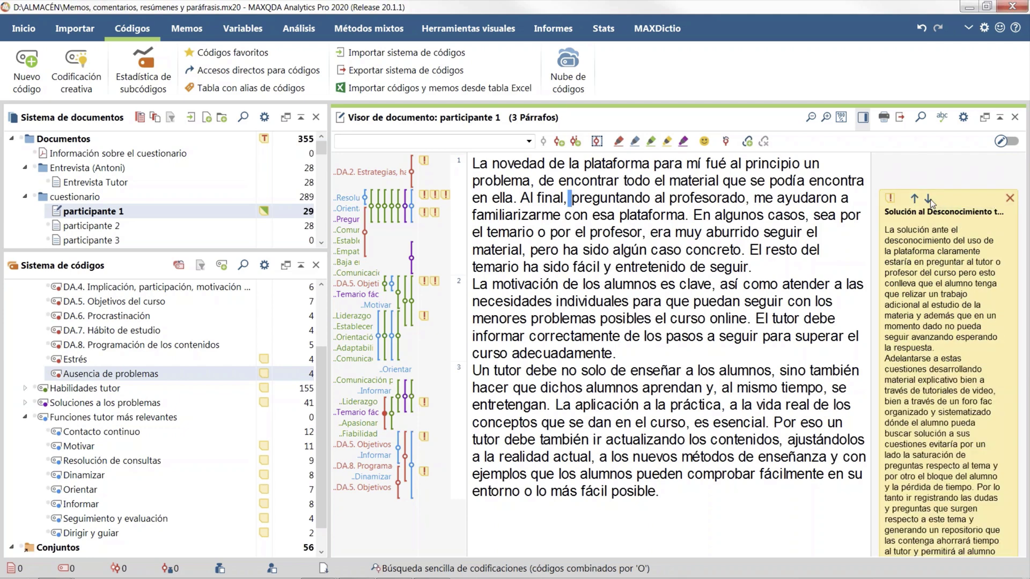
pyautogui.click(928, 199)
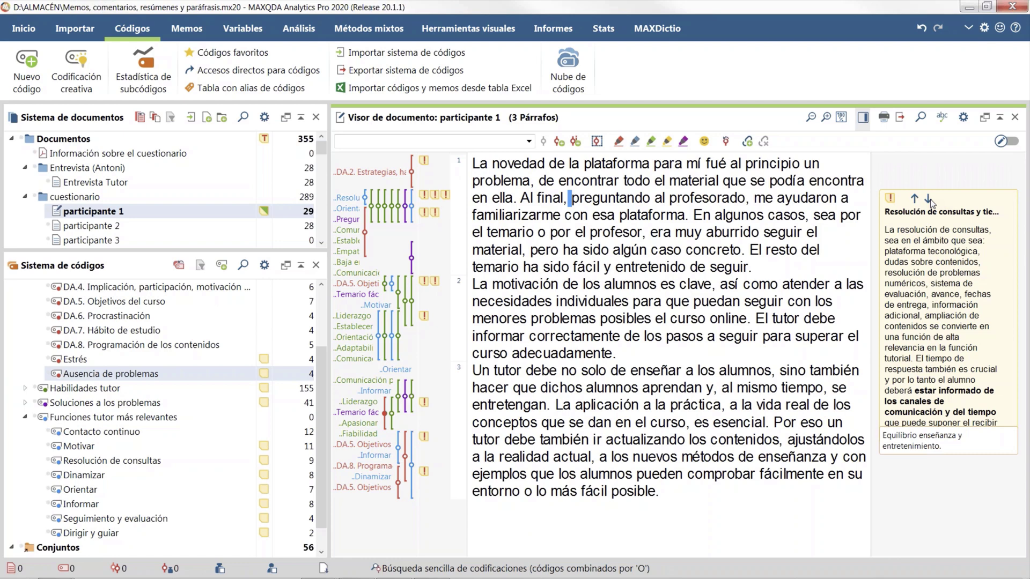
pyautogui.click(928, 200)
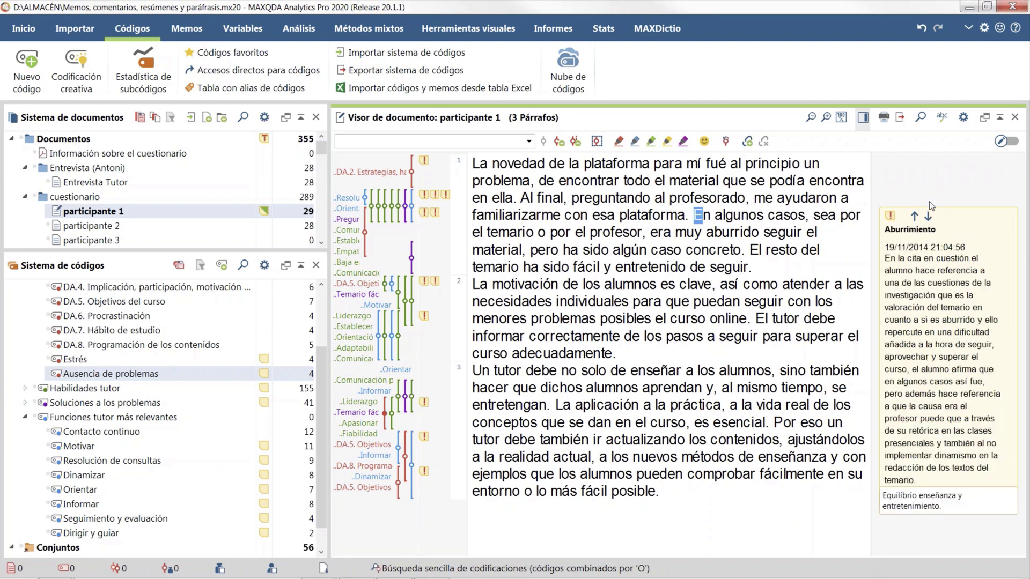
pyautogui.click(928, 200)
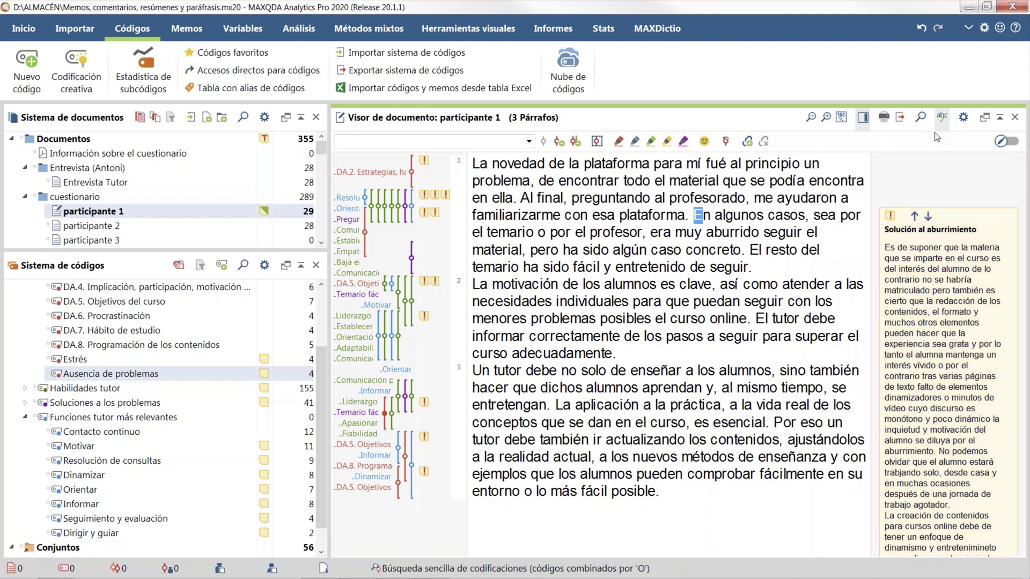
# - Hide and show the document sidebar again, and highlight the passage belonging to the paraphrase "Equilibrio enseñanza y entretenimiento."
pyautogui.click(863, 119)
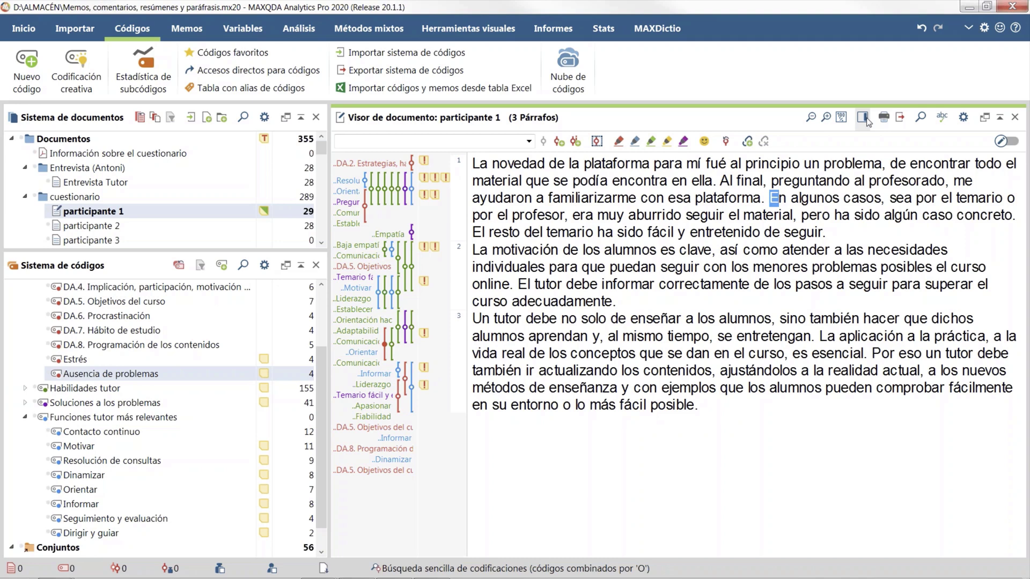
pyautogui.click(864, 119)
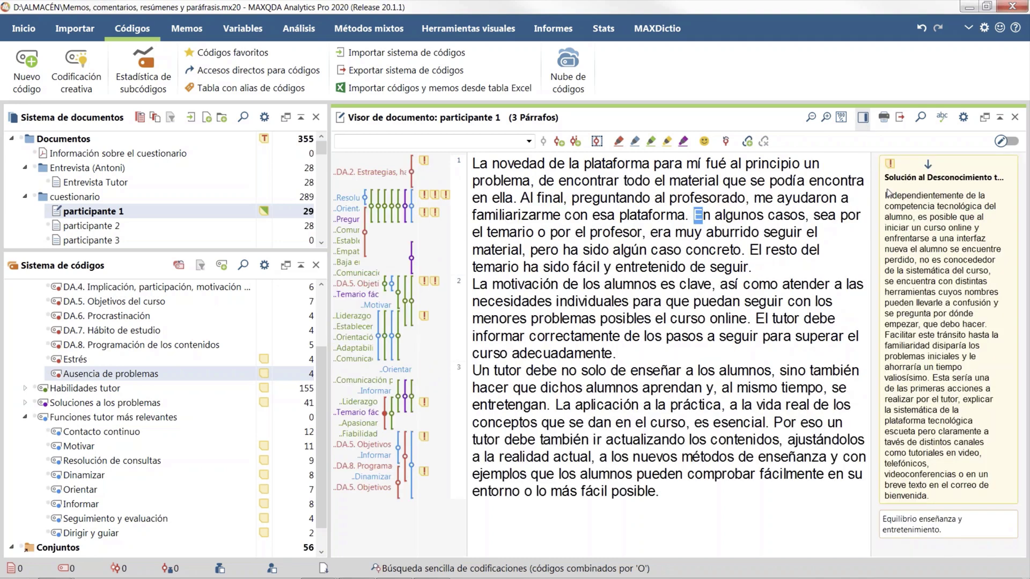
pyautogui.click(915, 530)
pyautogui.moveTo(914, 538)
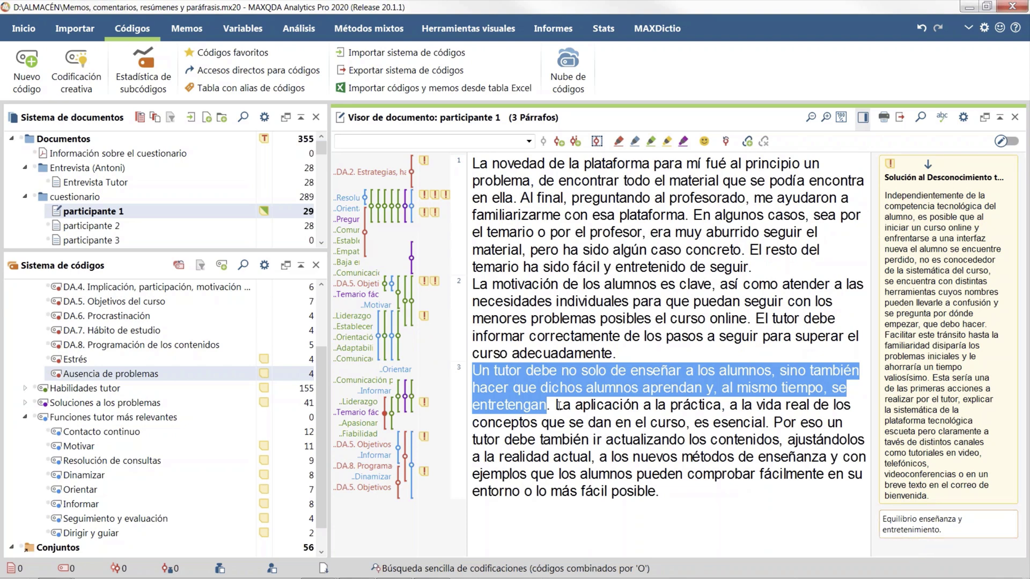
# - Show comments instead of paraphrases in the sidebar and check its display options
pyautogui.rightClick(915, 549)
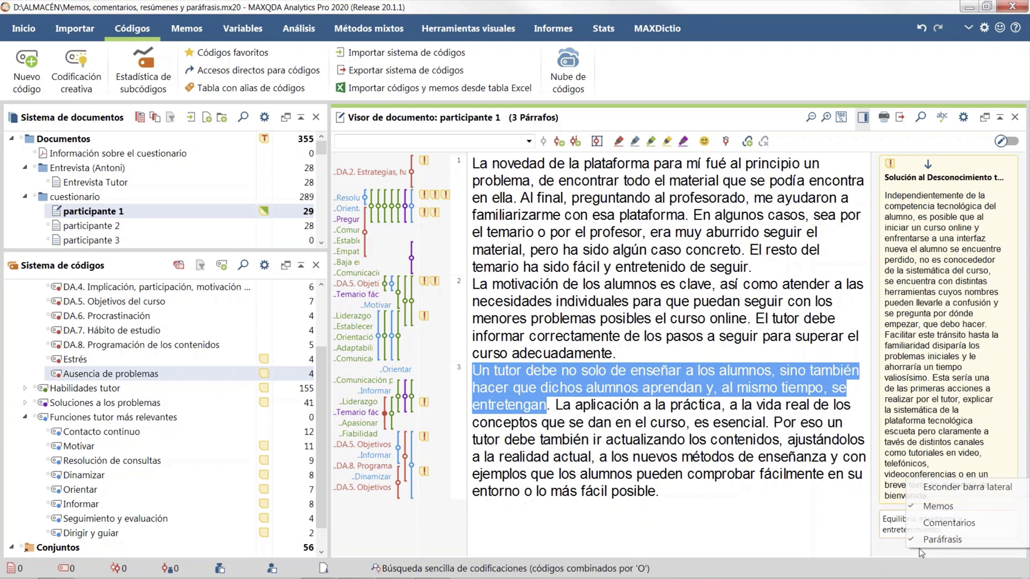
pyautogui.click(929, 524)
pyautogui.click(931, 526)
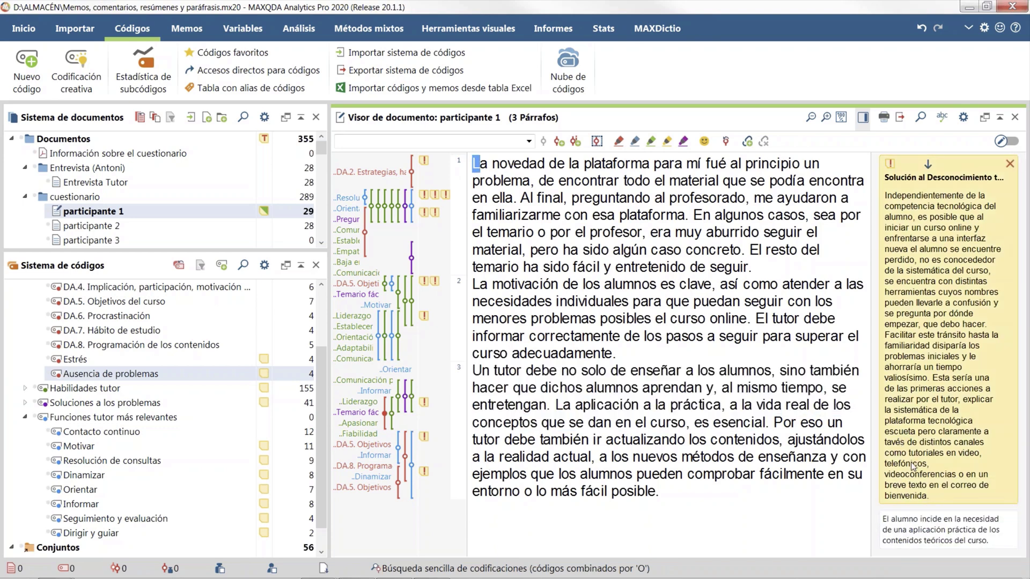
pyautogui.rightClick(889, 553)
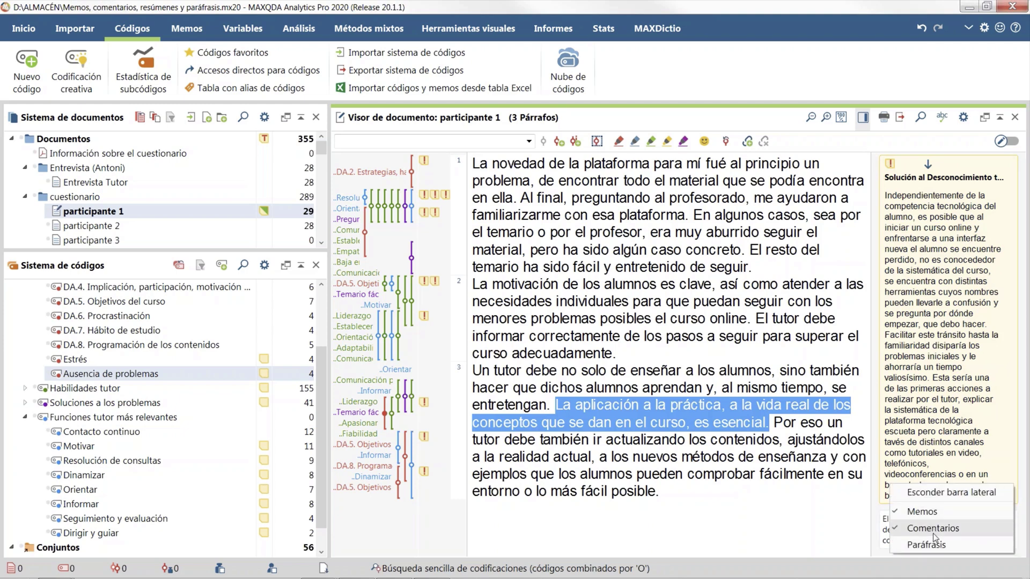
pyautogui.click(929, 549)
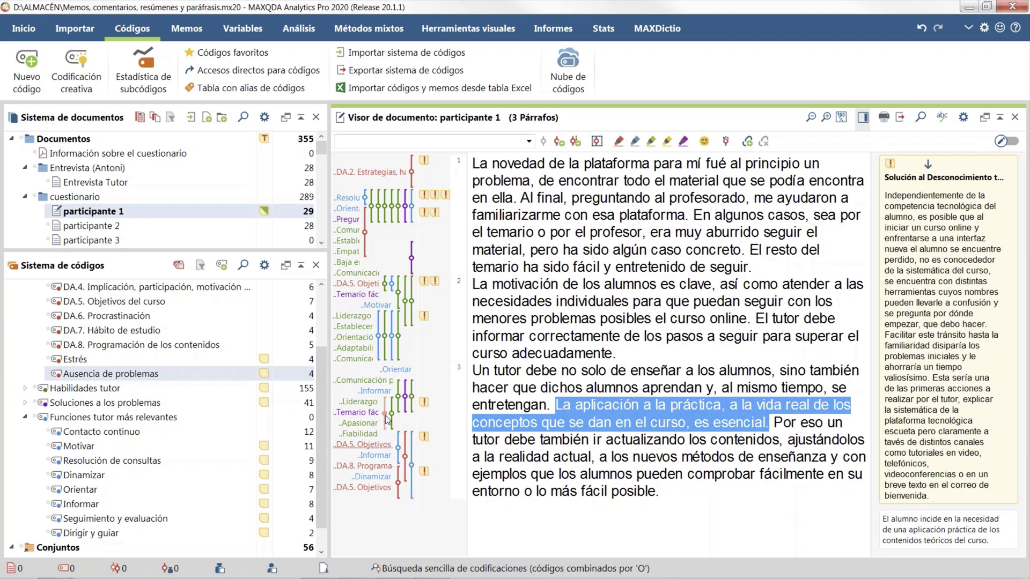
# - Open the comment on the DA.5. Objetivos del curso coding in the third paragraph, read it, and close it without changes
pyautogui.moveTo(387, 420)
pyautogui.click(386, 418)
pyautogui.doubleClick(386, 417)
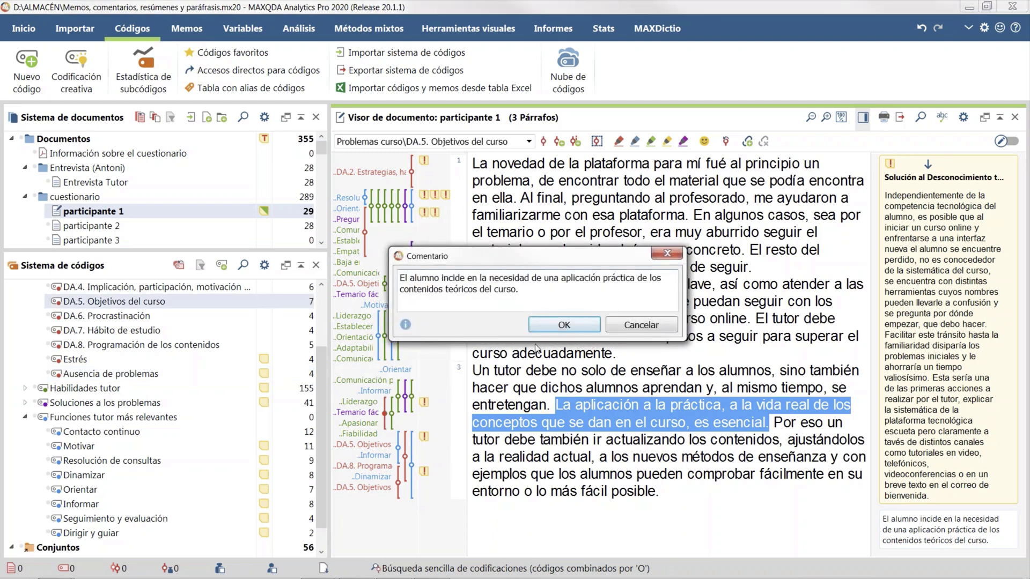
pyautogui.moveTo(492, 266); pyautogui.dragTo(456, 338)
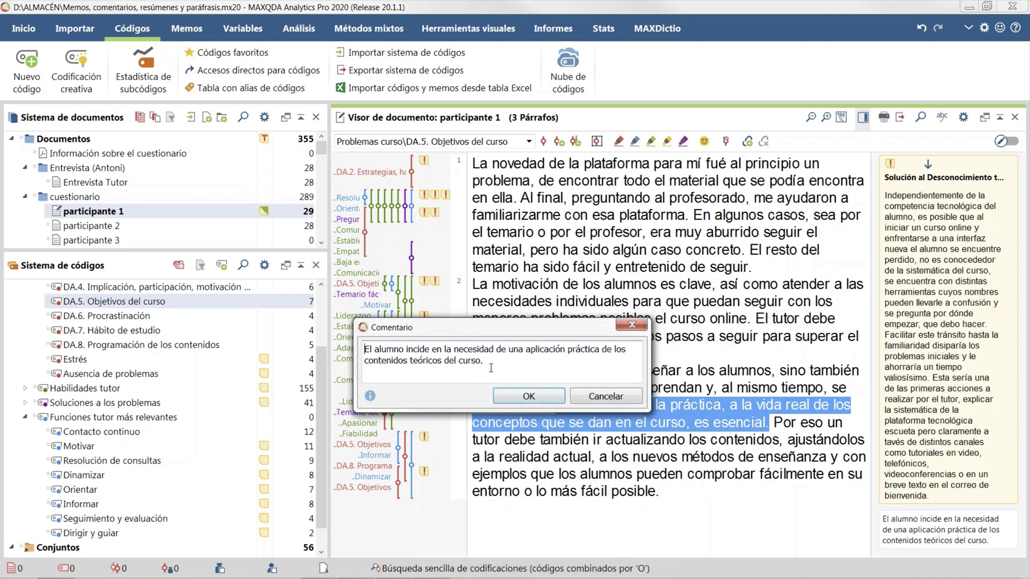
pyautogui.click(481, 381)
pyautogui.moveTo(445, 330); pyautogui.dragTo(466, 352)
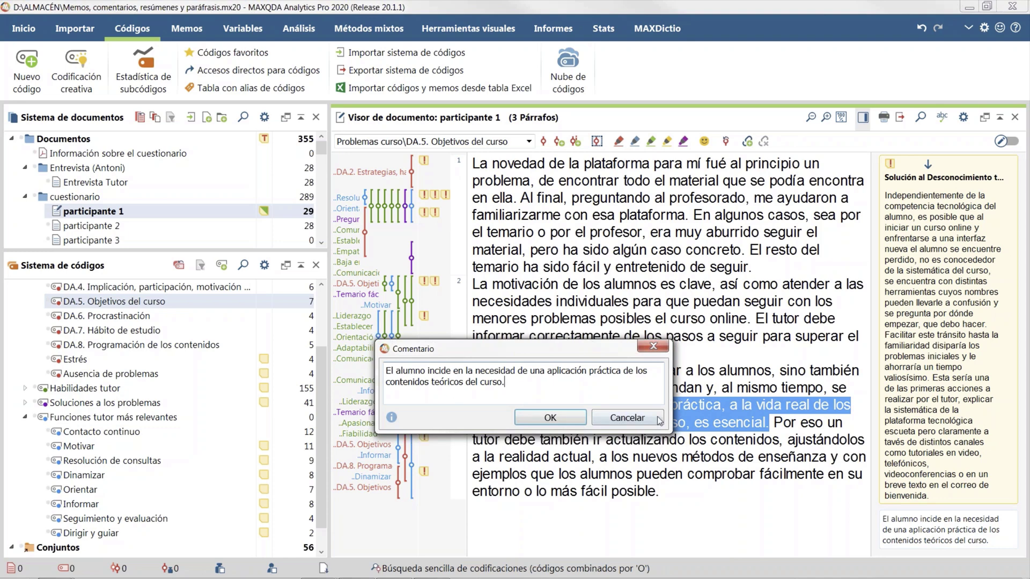
pyautogui.click(640, 420)
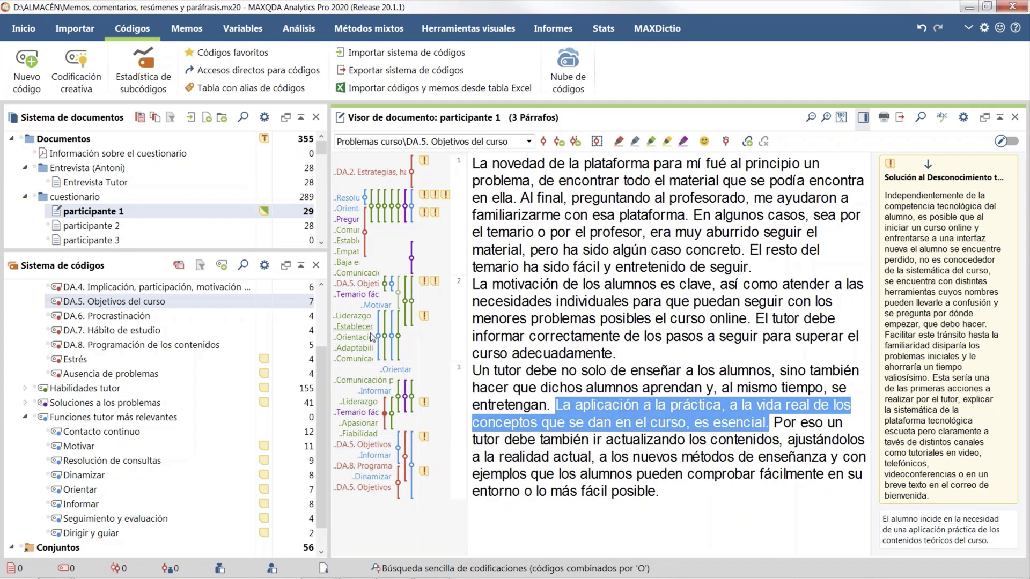
# - Create an empty code memo for DA.5. Objetivos del curso under Problemas curso
pyautogui.rightClick(121, 214)
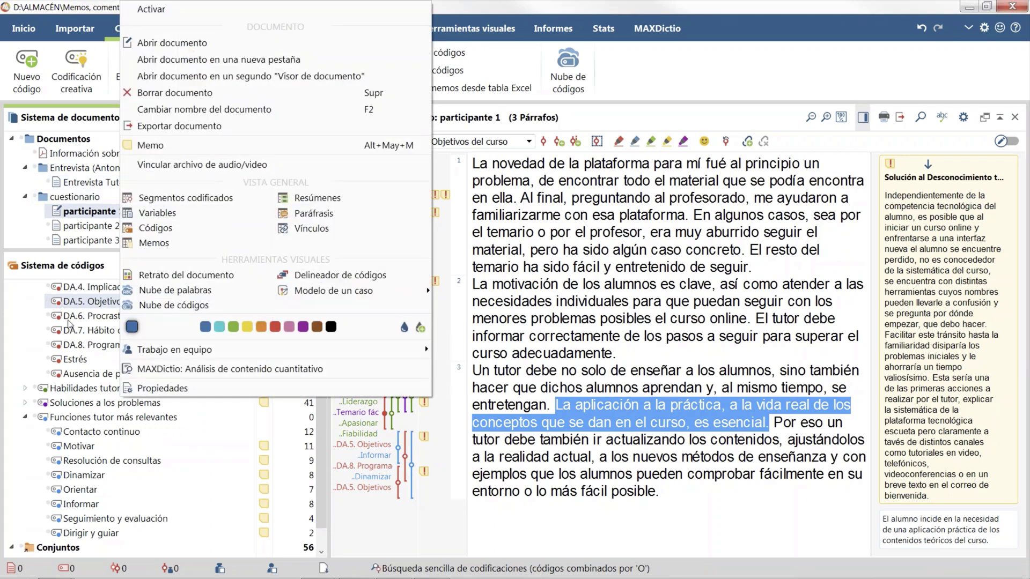
pyautogui.click(91, 303)
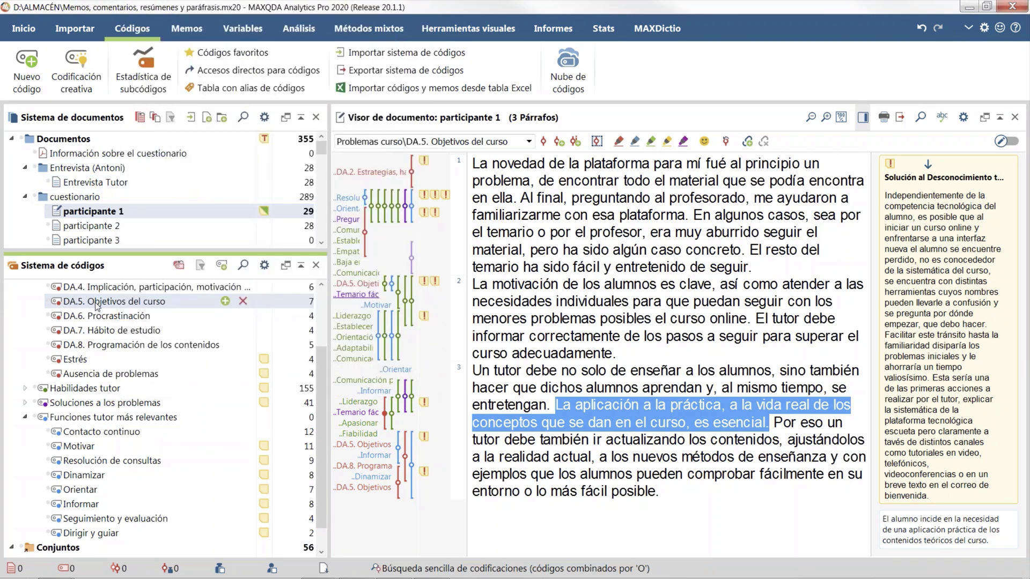
pyautogui.doubleClick(264, 302)
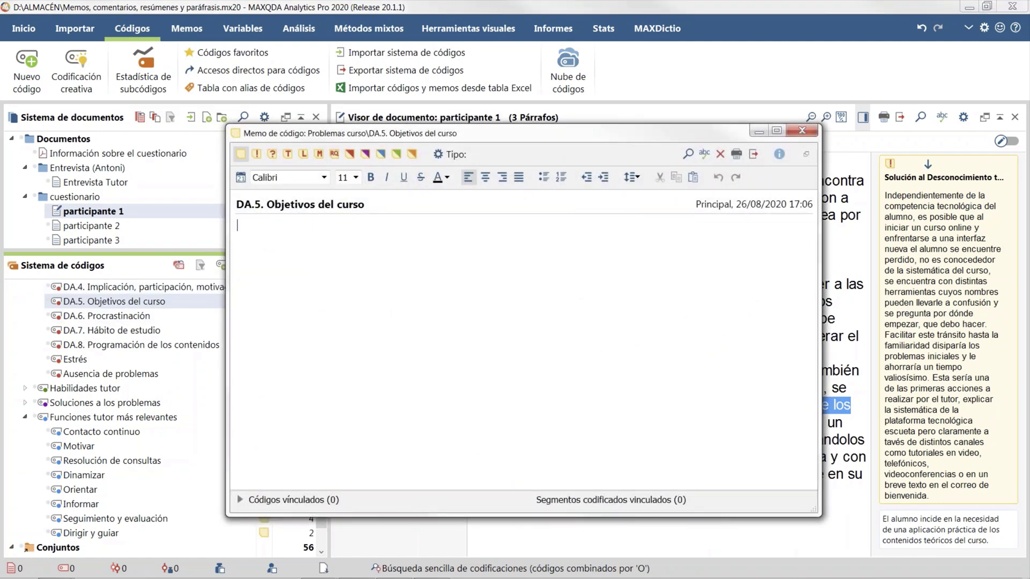
# - List the coded segments of DA.5. Objetivos del curso, widen the Comentario column, view the commented participante 1 segment, and close the list
pyautogui.click(113, 304)
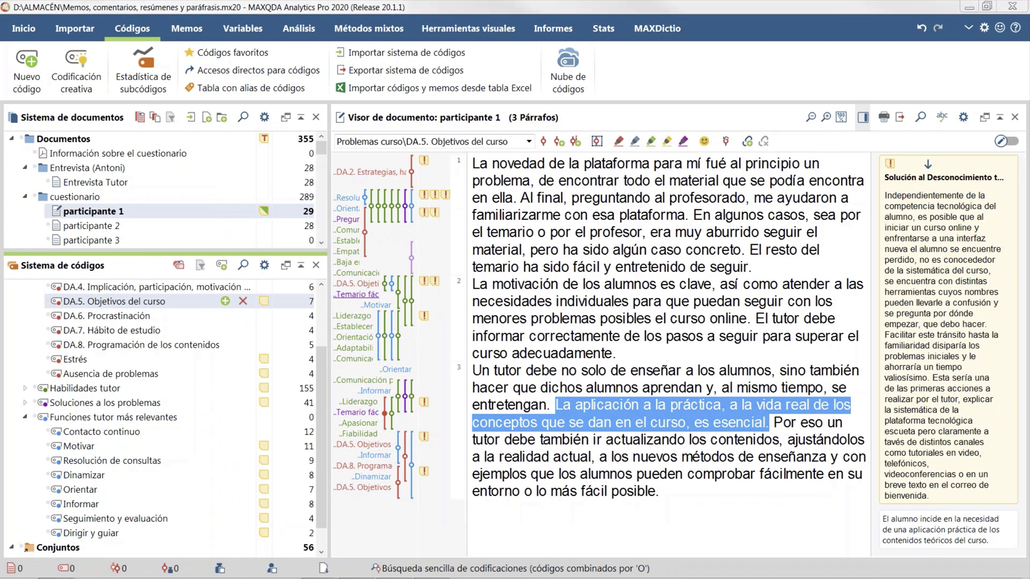
pyautogui.moveTo(1, 110); pyautogui.dragTo(506, 83)
pyautogui.moveTo(620, 382); pyautogui.dragTo(1014, 355)
pyautogui.moveTo(414, 89); pyautogui.dragTo(323, 59)
pyautogui.moveTo(176, 176); pyautogui.dragTo(302, 176)
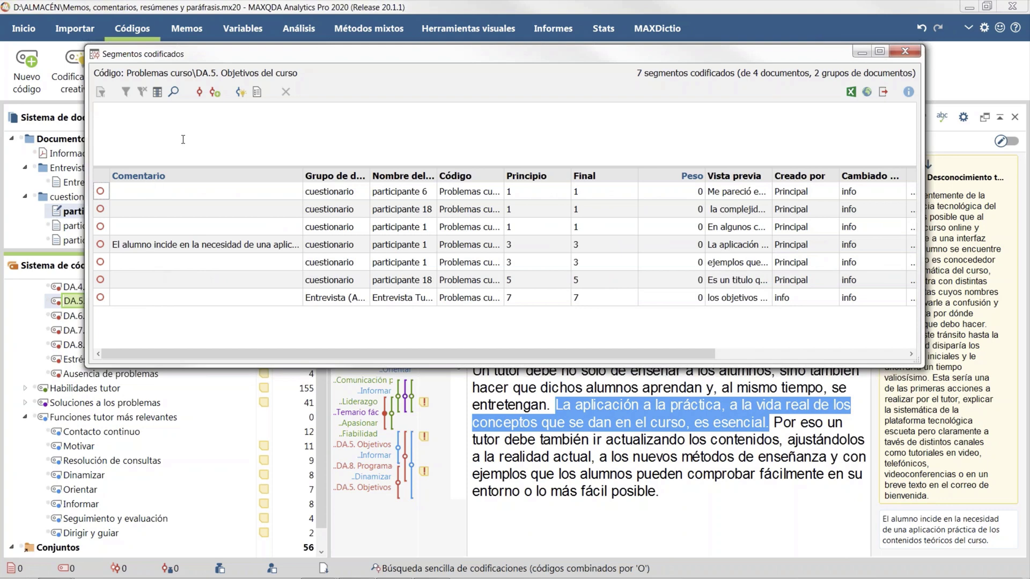
pyautogui.click(313, 246)
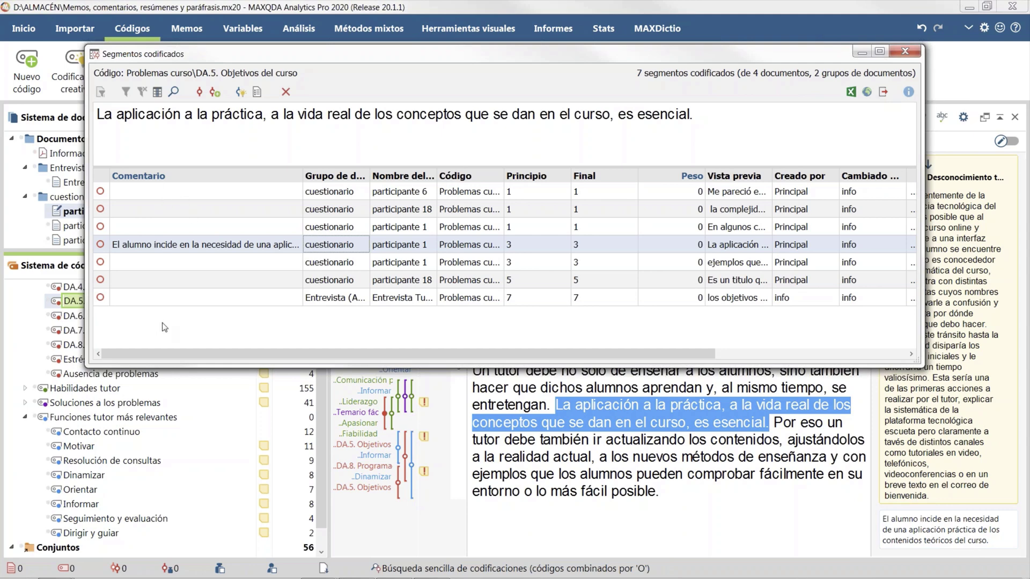
pyautogui.click(909, 52)
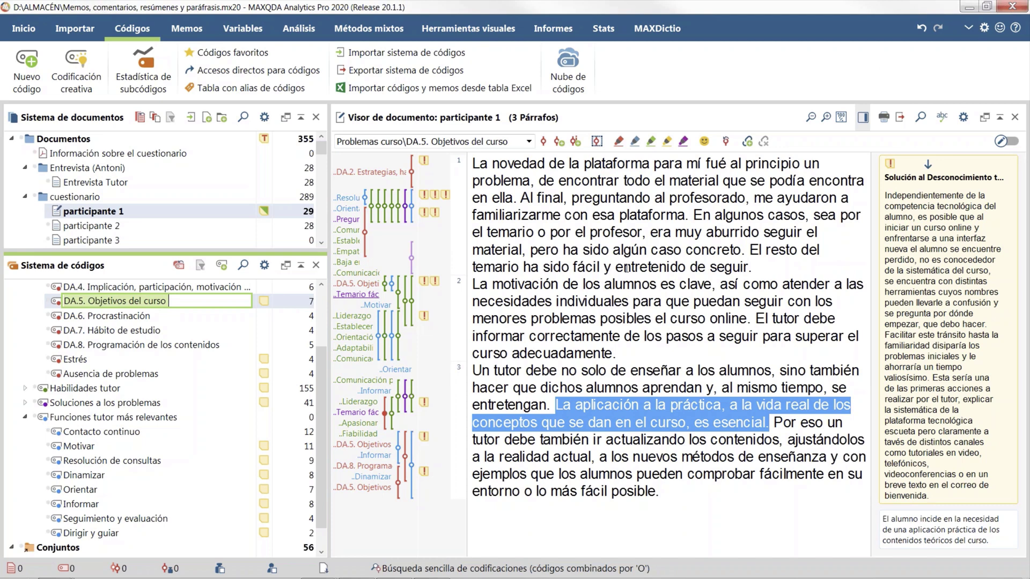
# - Open the memo manager with the in-document memos and enlarge its window
pyautogui.click(191, 34)
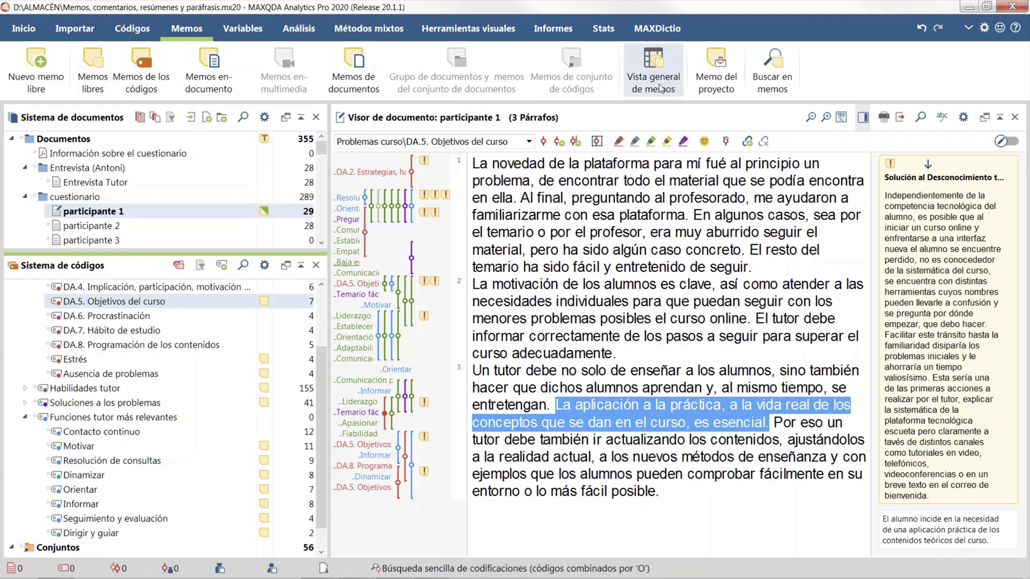
pyautogui.click(212, 92)
pyautogui.moveTo(316, 86); pyautogui.dragTo(204, 11)
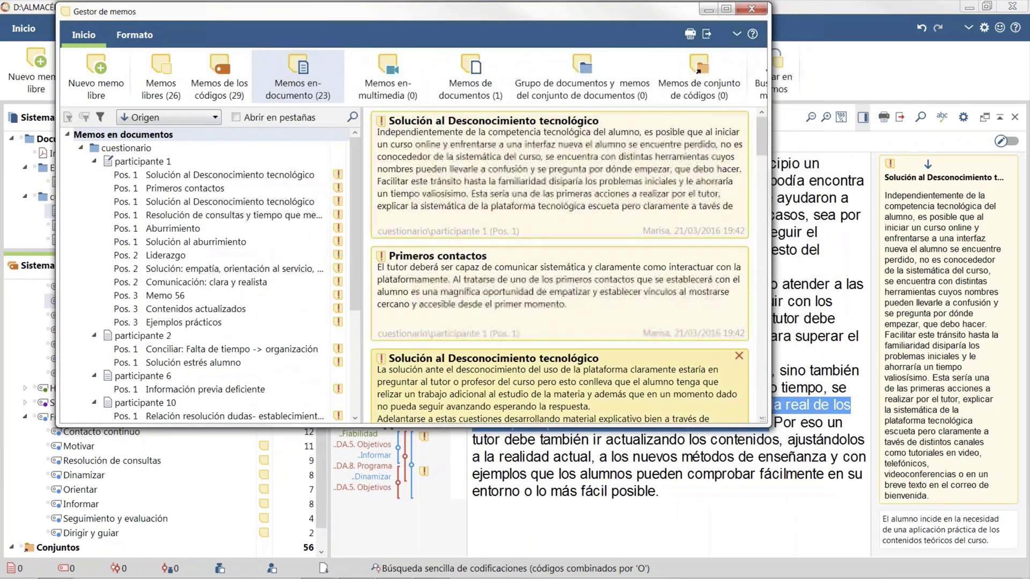
pyautogui.moveTo(759, 427); pyautogui.dragTo(889, 517)
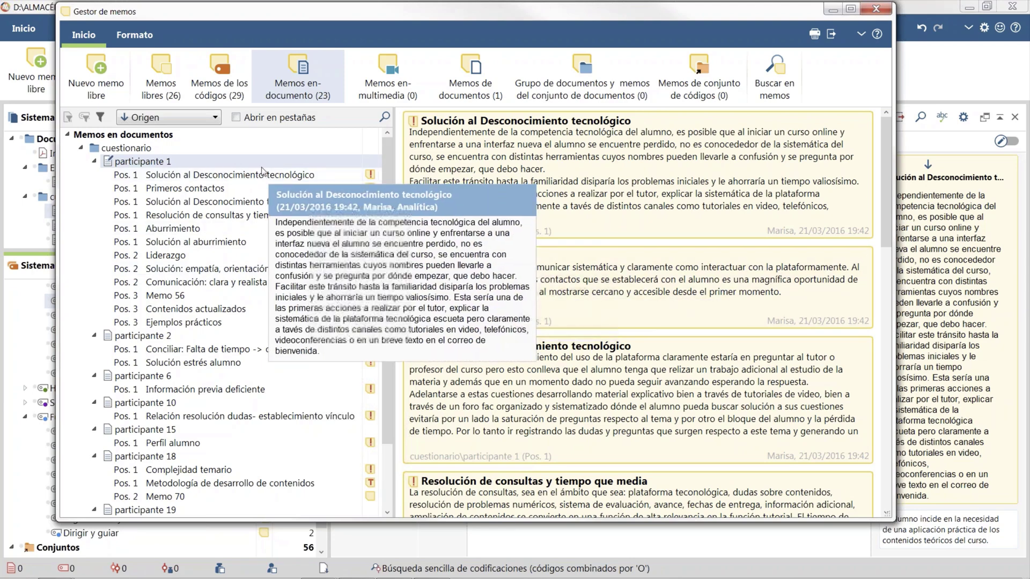
# - Review the in-document memos of participante 2 and the Información previa deficiente memo of participante 6
pyautogui.scroll(-15, 504, 163)
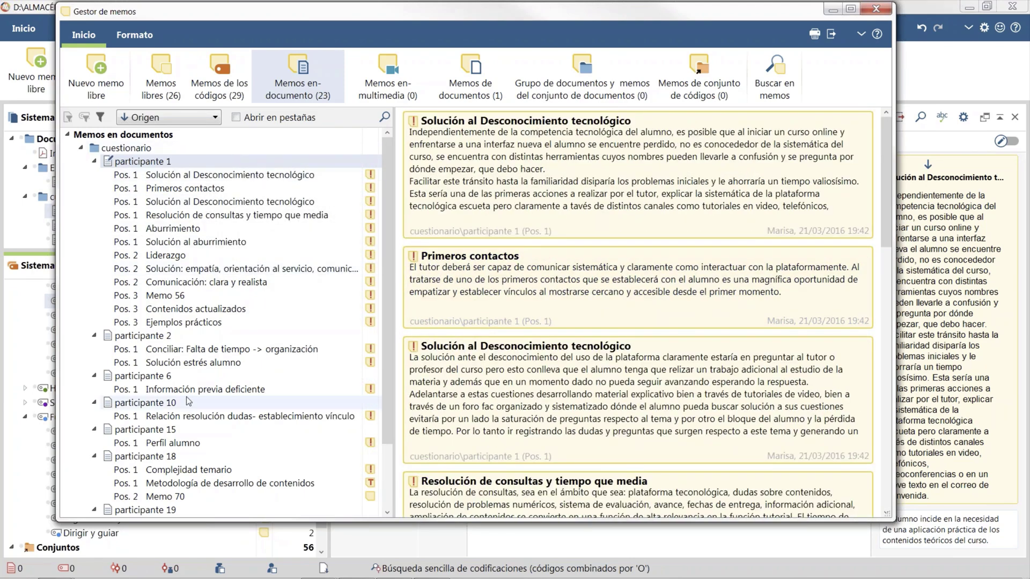
pyautogui.click(156, 336)
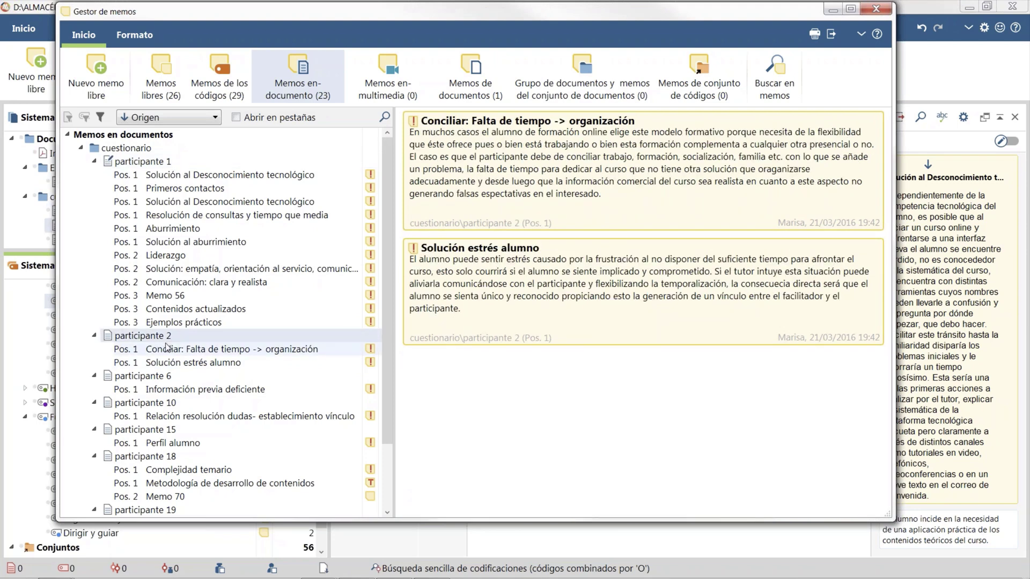
pyautogui.click(148, 382)
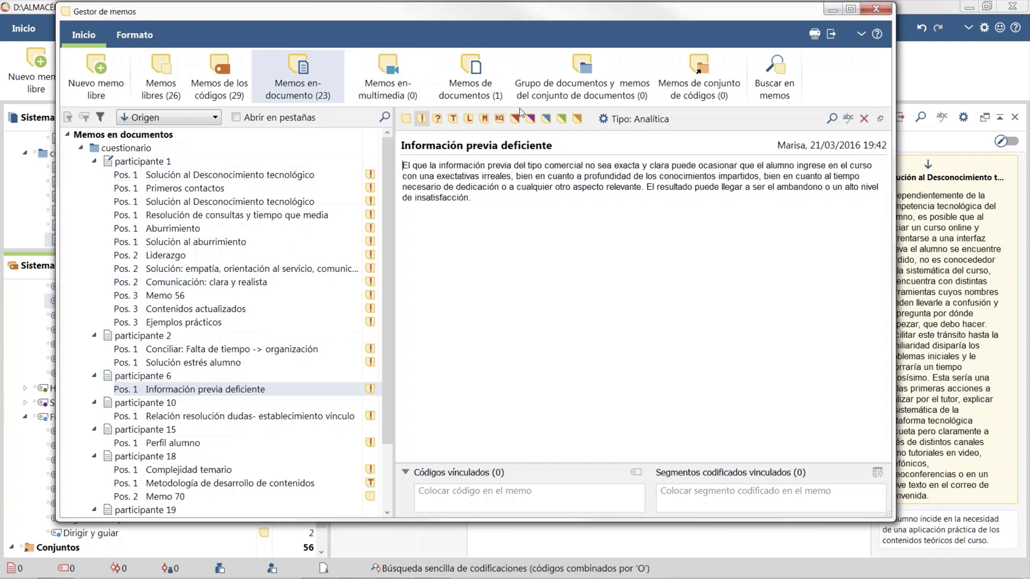
# - Add document memos and free memos to the memo list and view both Futuras investigaciones memos
pyautogui.click(489, 101)
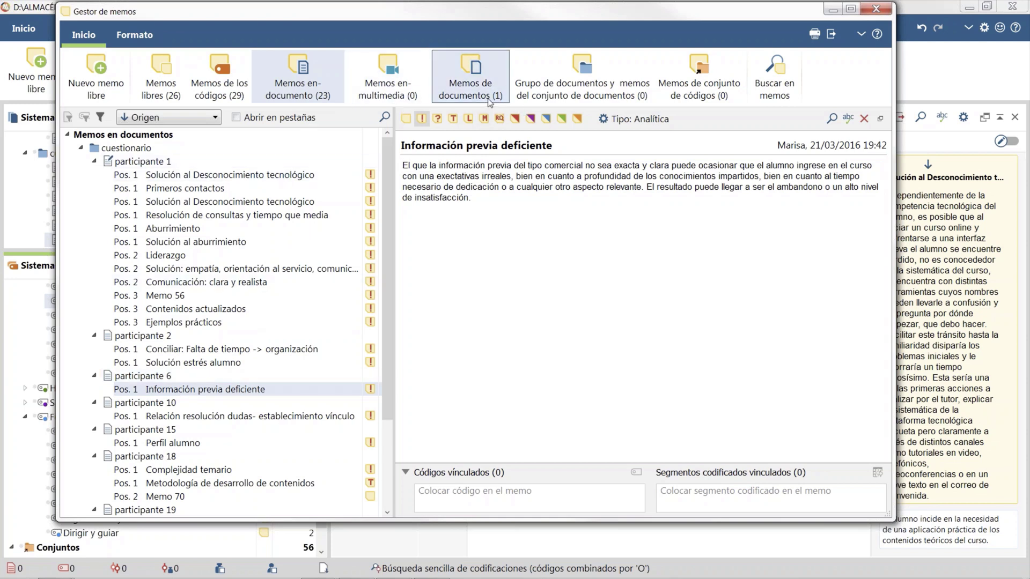
pyautogui.click(163, 97)
pyautogui.moveTo(388, 274); pyautogui.dragTo(384, 147)
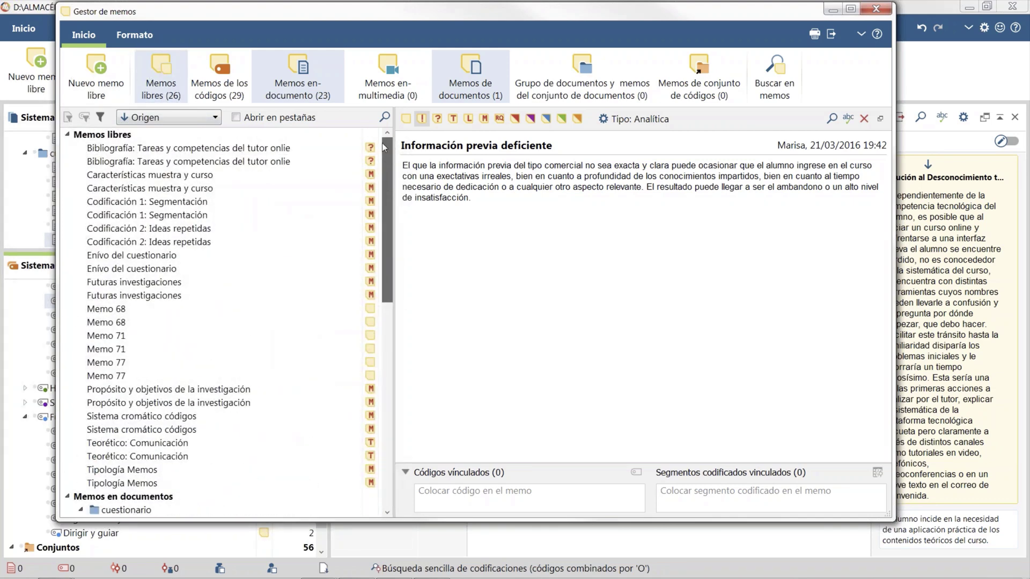
pyautogui.click(126, 298)
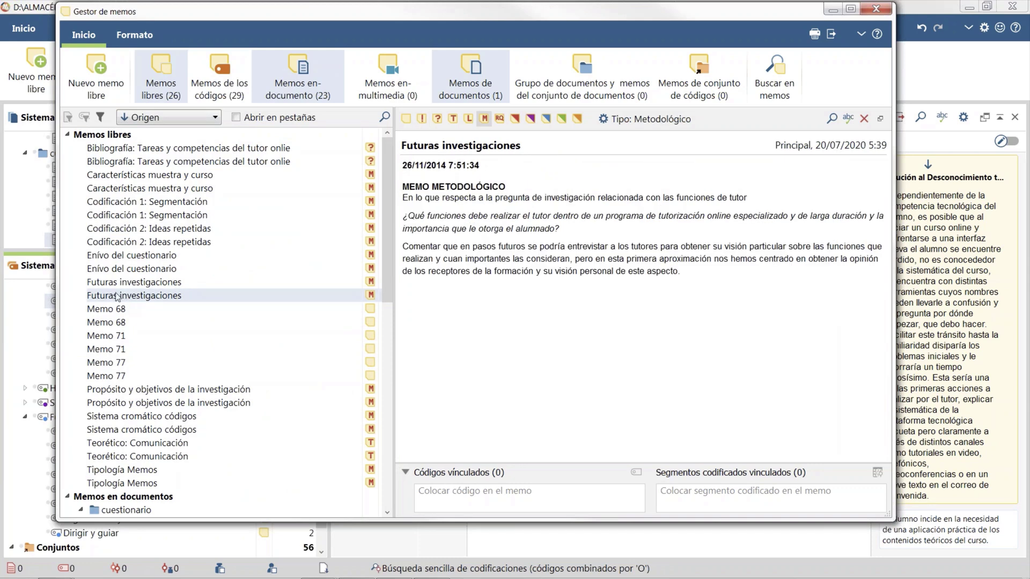
pyautogui.click(124, 287)
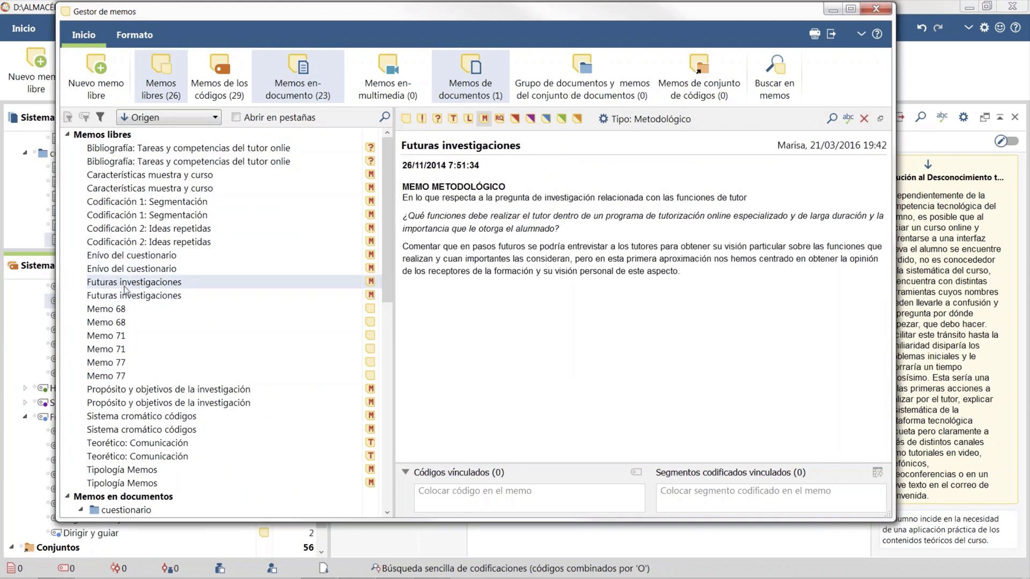
# - Review the free memos Futuras investigaciones, Memo 68, Propósito y objetivos de la investigación, and both Bibliografía: Tareas y competencias del tutor onlie entries
pyautogui.click(123, 298)
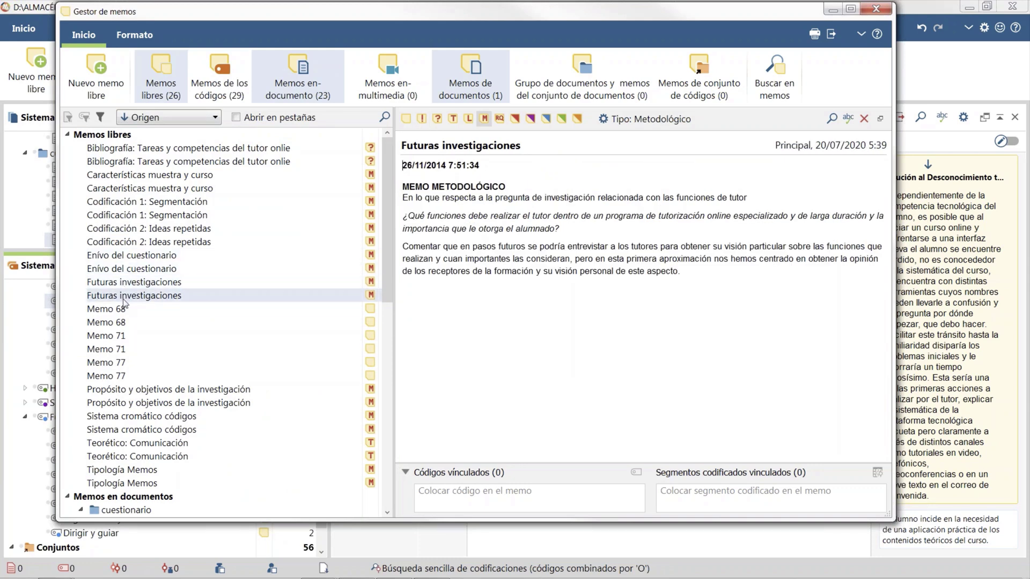
pyautogui.click(129, 313)
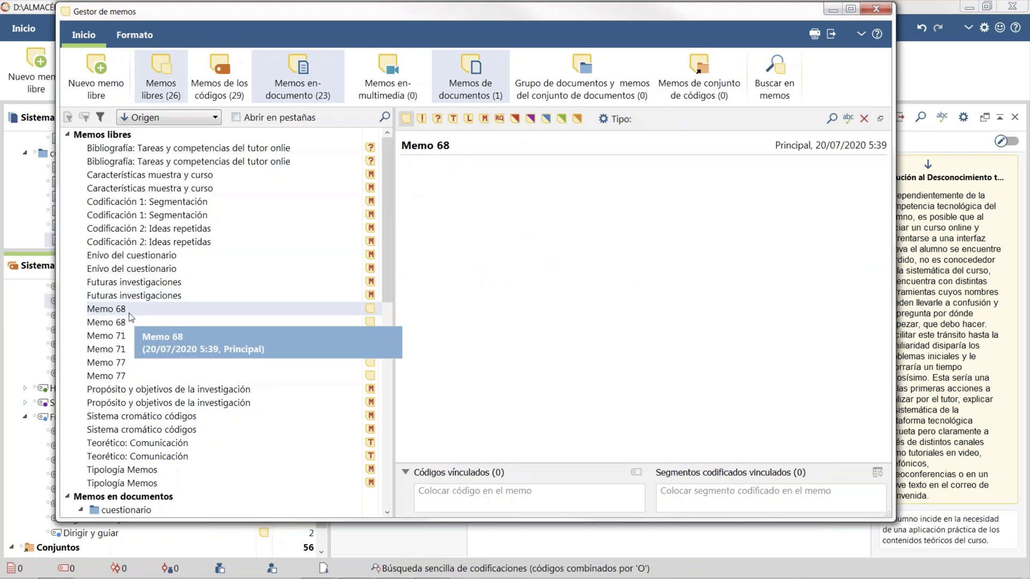
pyautogui.click(124, 336)
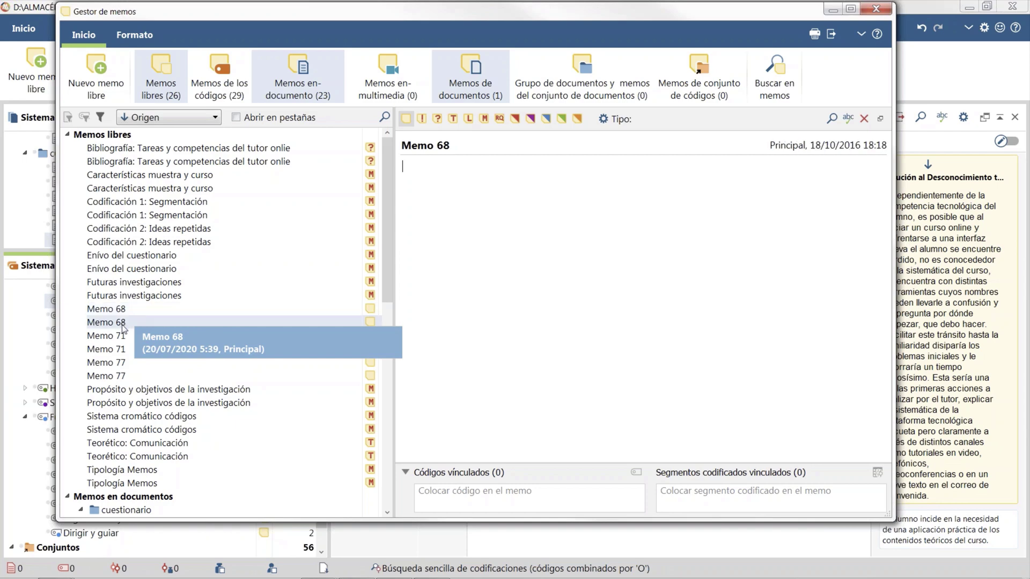
pyautogui.click(138, 391)
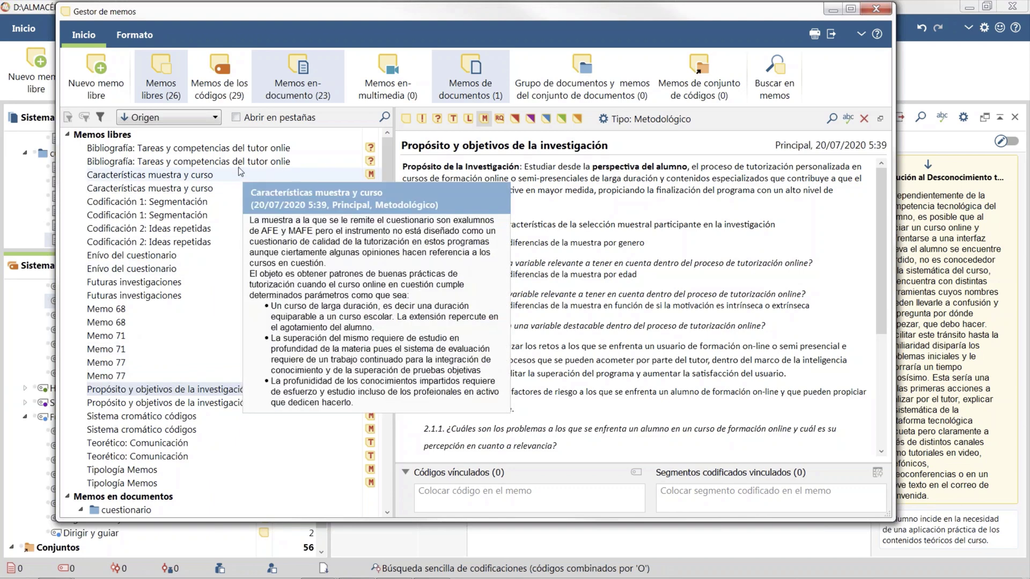
pyautogui.click(354, 148)
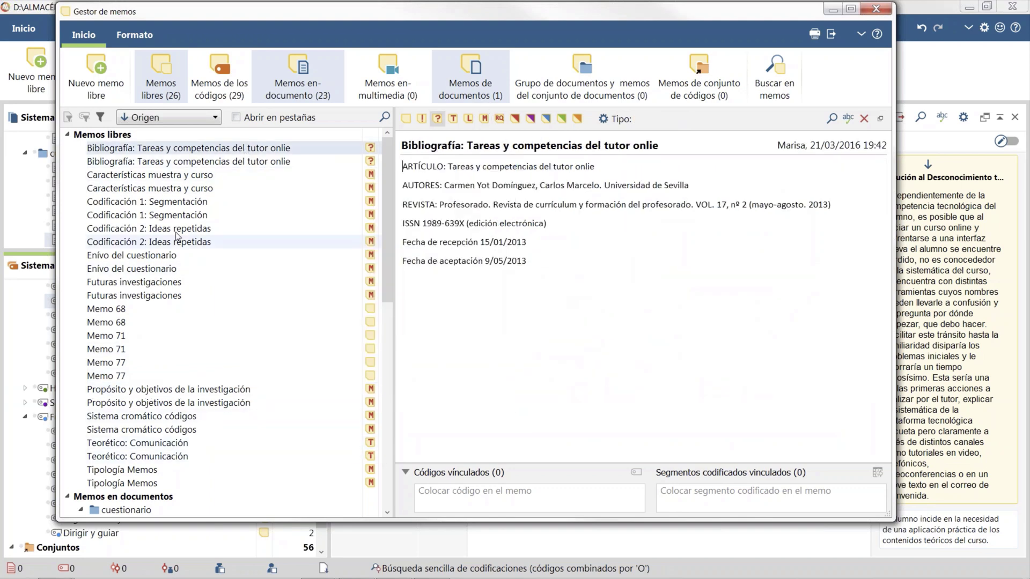
pyautogui.click(161, 165)
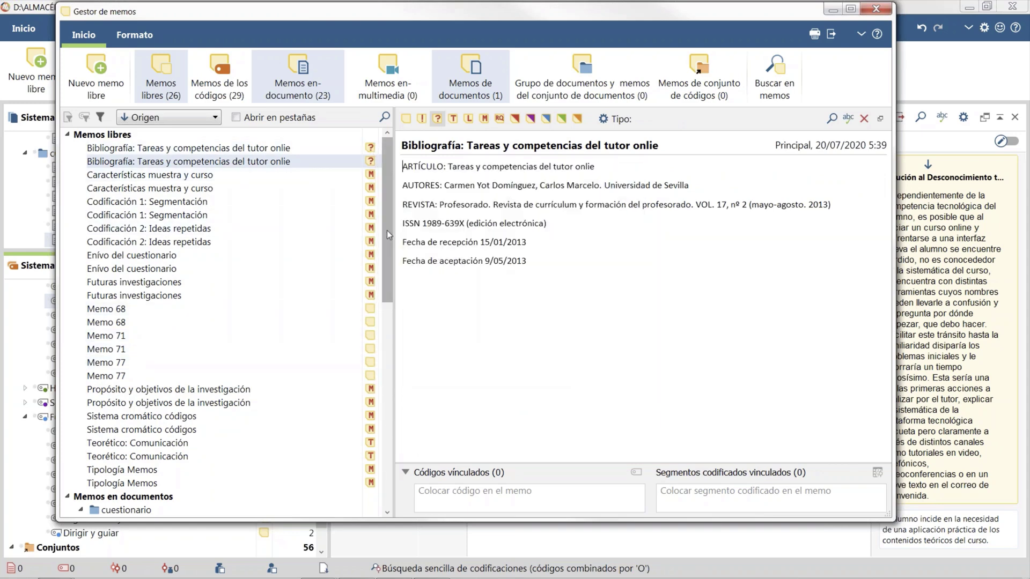
# - View the in-document memo Metodología de desarrollo de contenidos of participante 18 and close the memo manager
pyautogui.moveTo(385, 156); pyautogui.dragTo(392, 330)
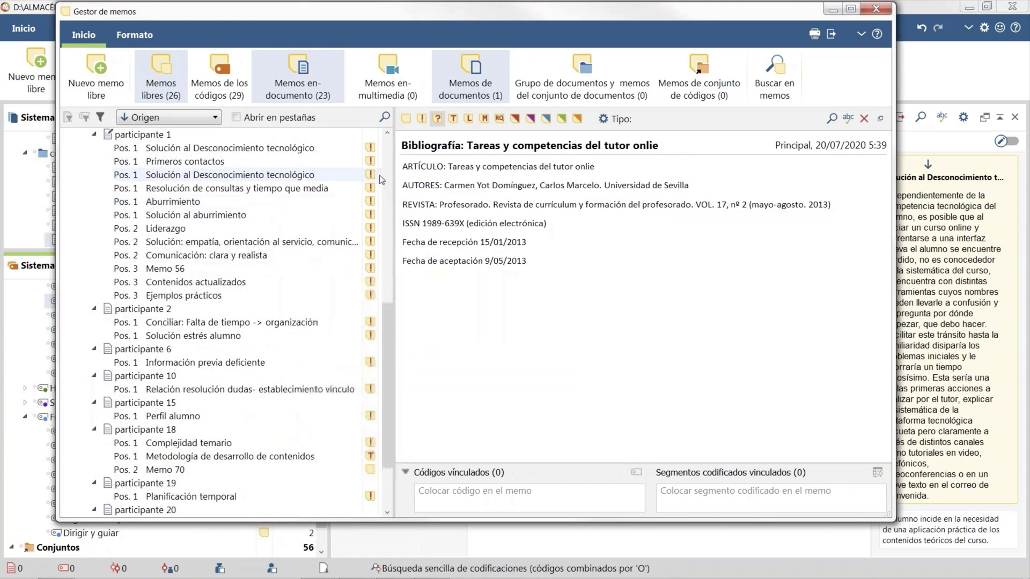
pyautogui.click(245, 459)
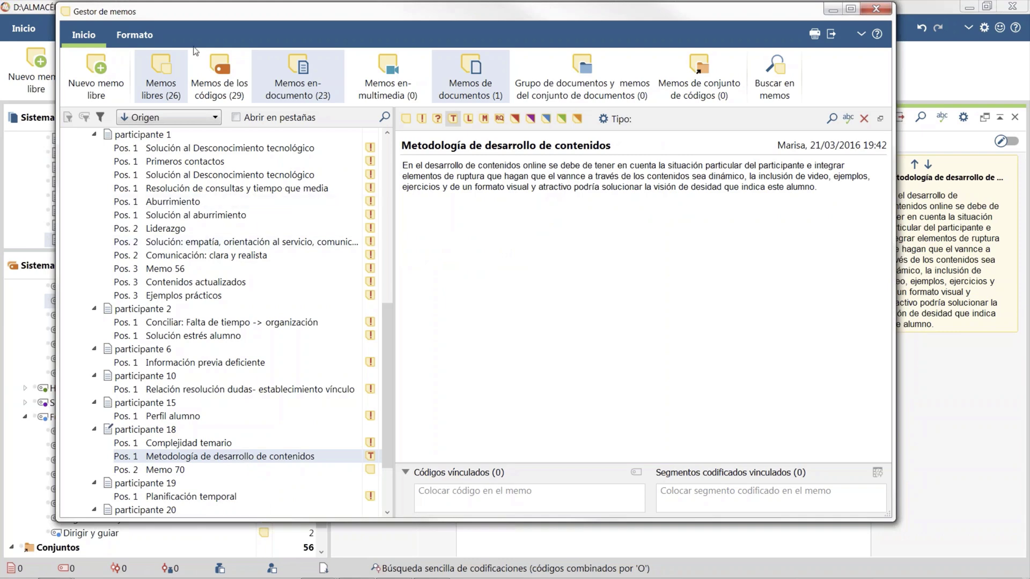
pyautogui.click(880, 8)
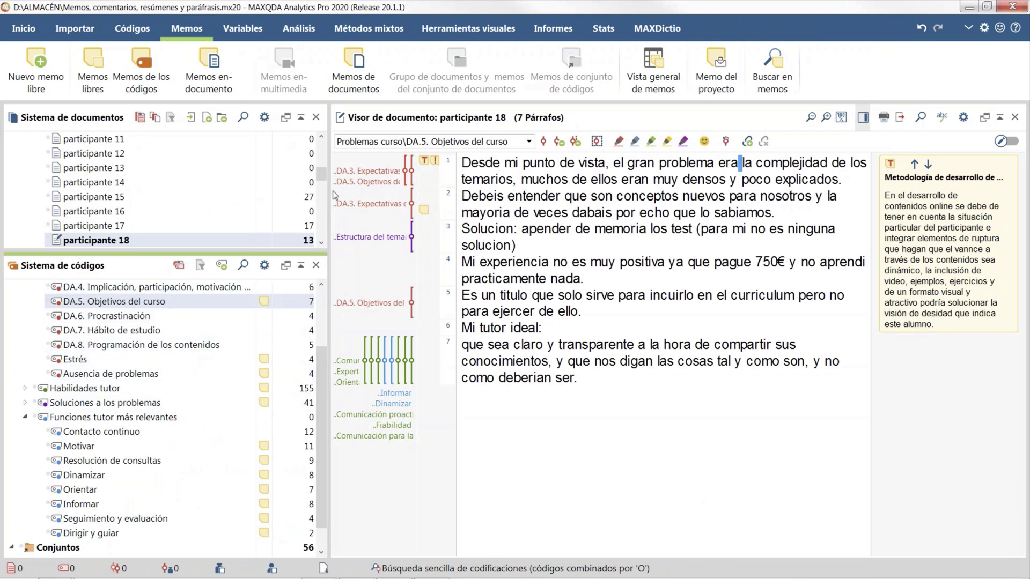
# - Create a document memo for participante 2 titled "participante 2- Resumen de caso" and close it
pyautogui.moveTo(322, 176); pyautogui.dragTo(332, 139)
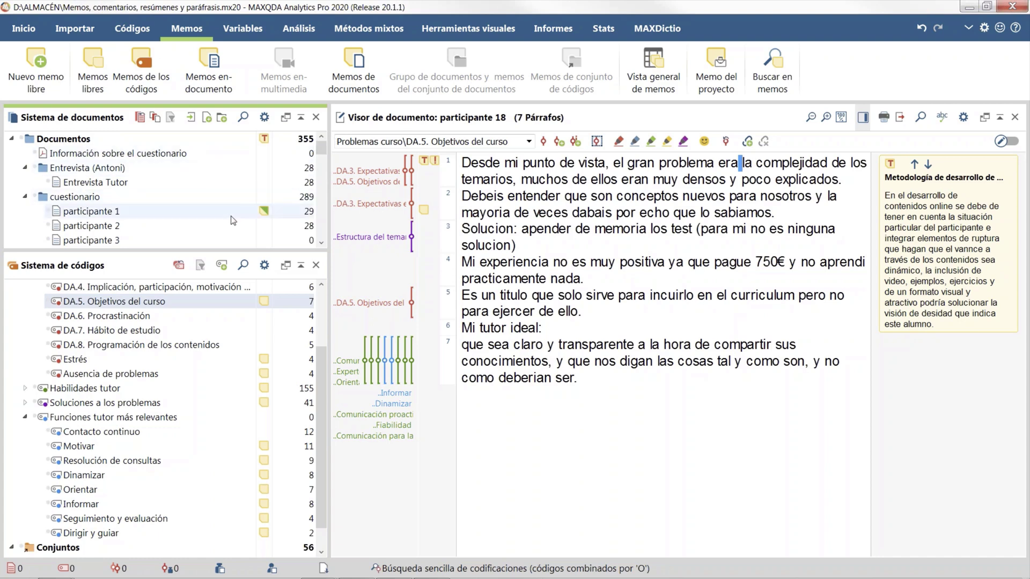
pyautogui.rightClick(263, 228)
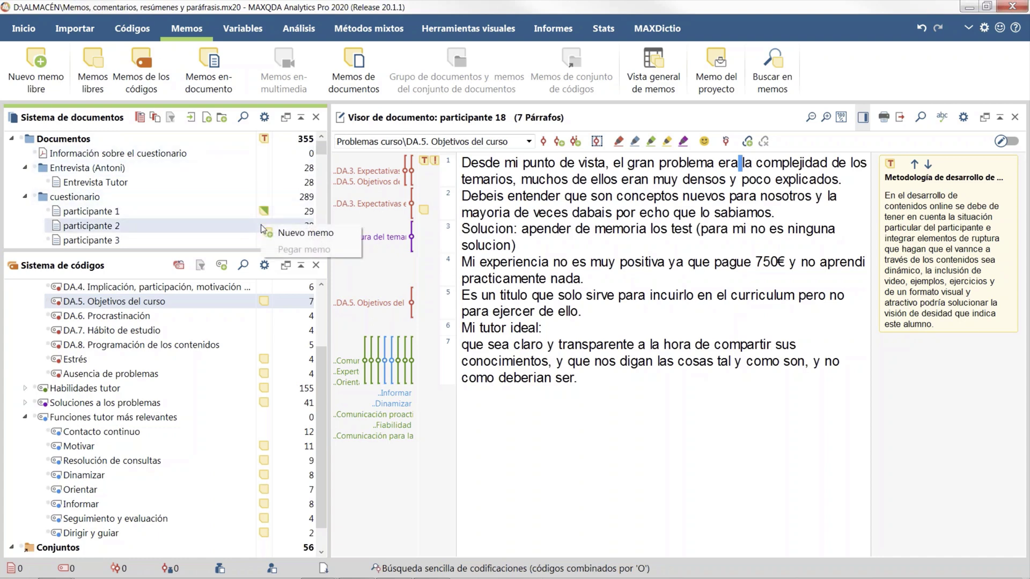
pyautogui.click(299, 238)
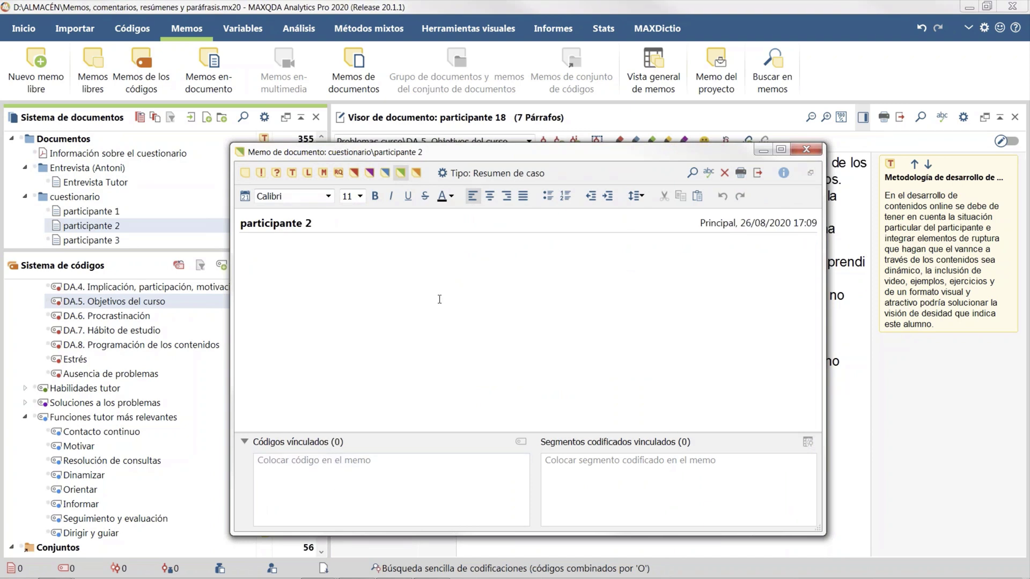
pyautogui.click(431, 224)
pyautogui.write('- Resumen de caso')
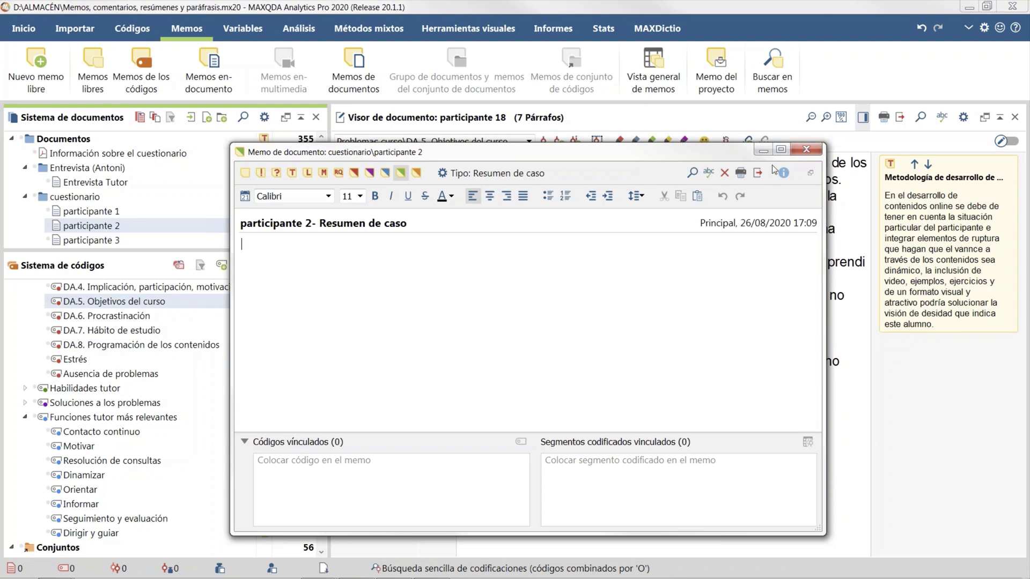
pyautogui.click(819, 154)
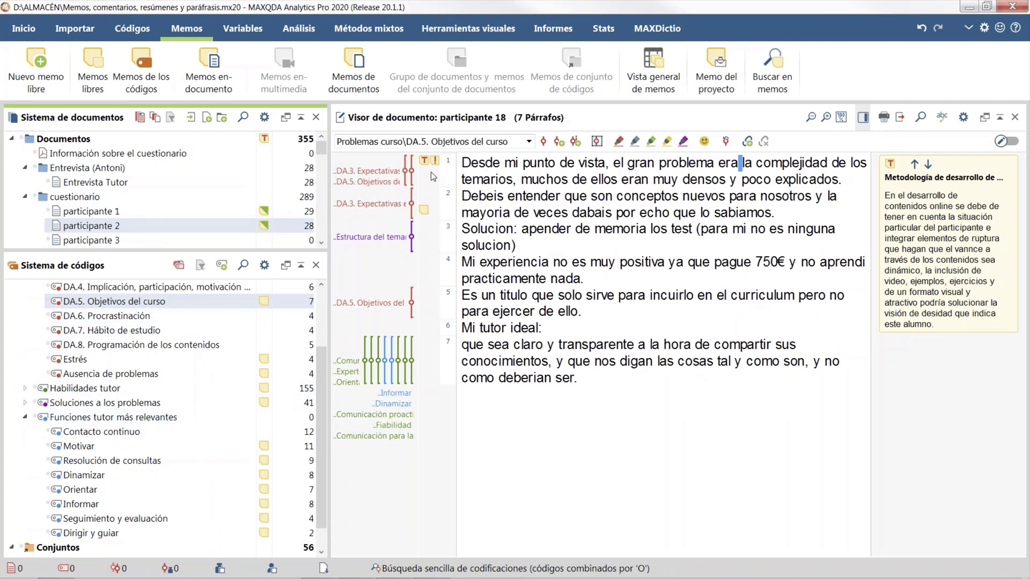
# - Insert an in-document memo on "Mi tutor ideal" in paragraph 6 of participante 18 and title it "Tutor ideal"
pyautogui.moveTo(426, 161)
pyautogui.moveTo(461, 328); pyautogui.dragTo(541, 330)
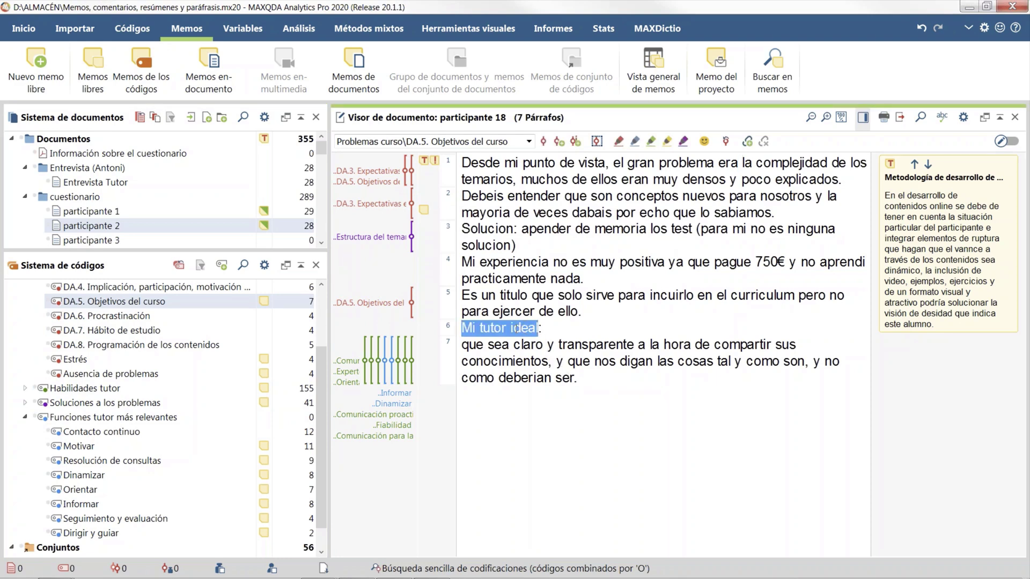
pyautogui.rightClick(516, 329)
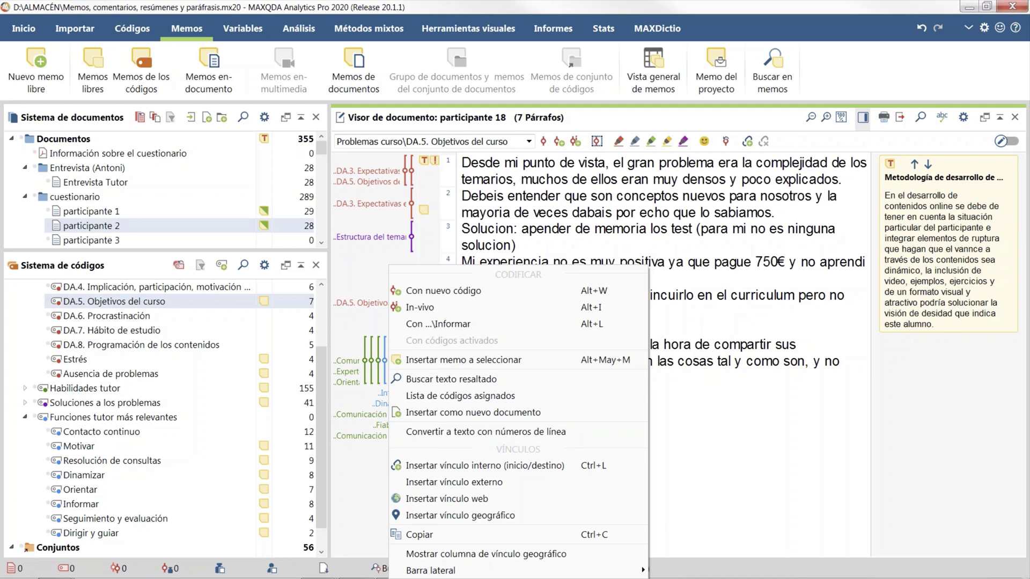
pyautogui.click(517, 360)
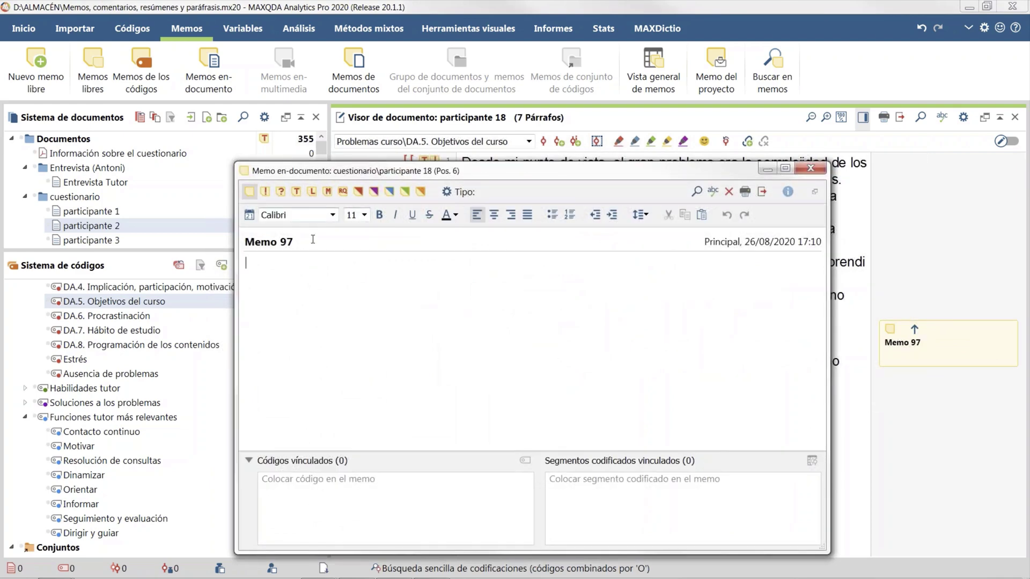
pyautogui.moveTo(362, 169); pyautogui.dragTo(475, 164)
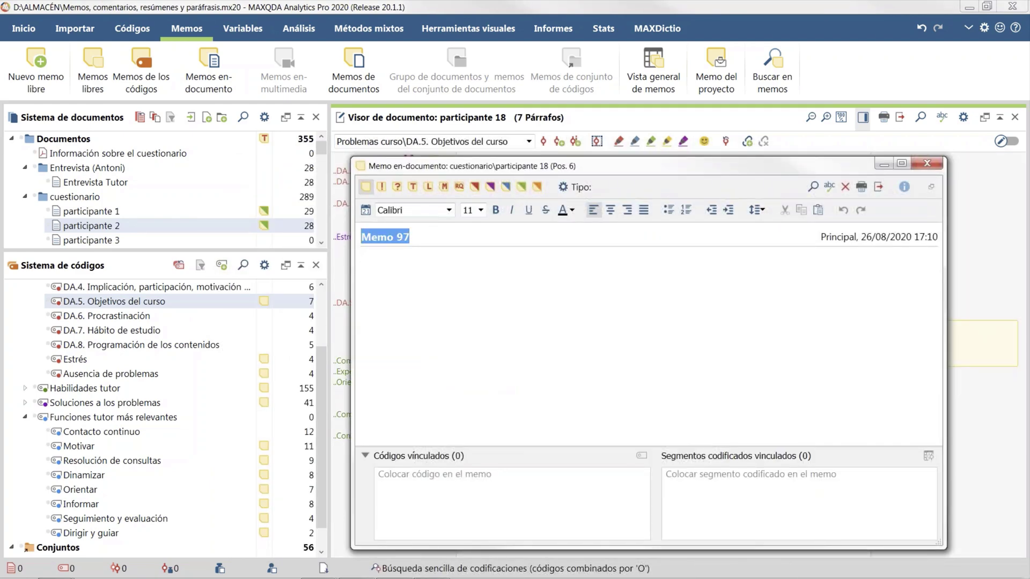
pyautogui.write('Tut')
pyautogui.press('BackSpace')
pyautogui.press('BackSpace')
pyautogui.write('utor ideal')
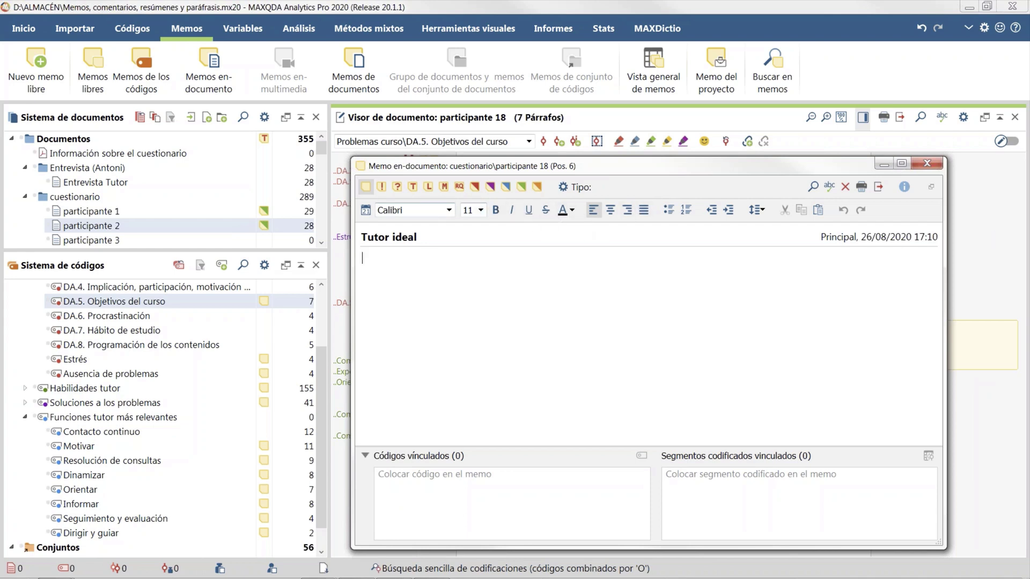
# - Insert the current date and time in the Tutor ideal memo and write "Claro" as the first item of a numbered list
pyautogui.click(366, 214)
pyautogui.moveTo(524, 167); pyautogui.dragTo(414, 393)
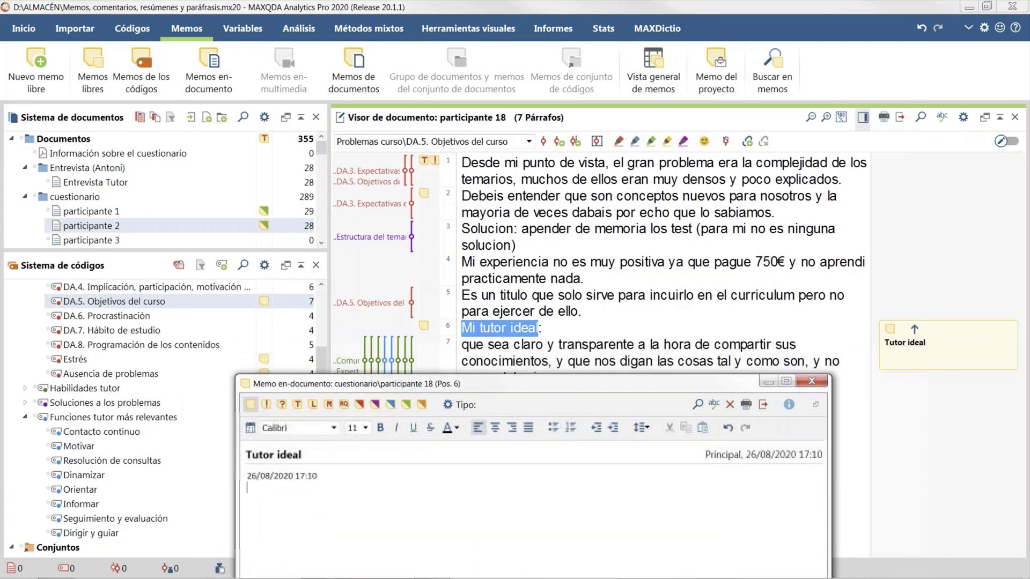
pyautogui.write('Claro')
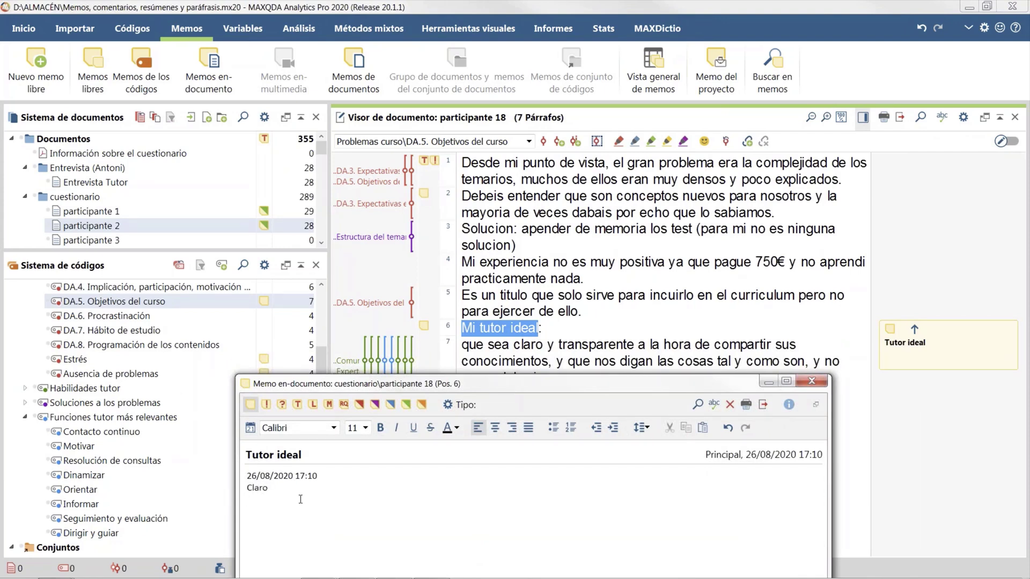
pyautogui.doubleClick(257, 488)
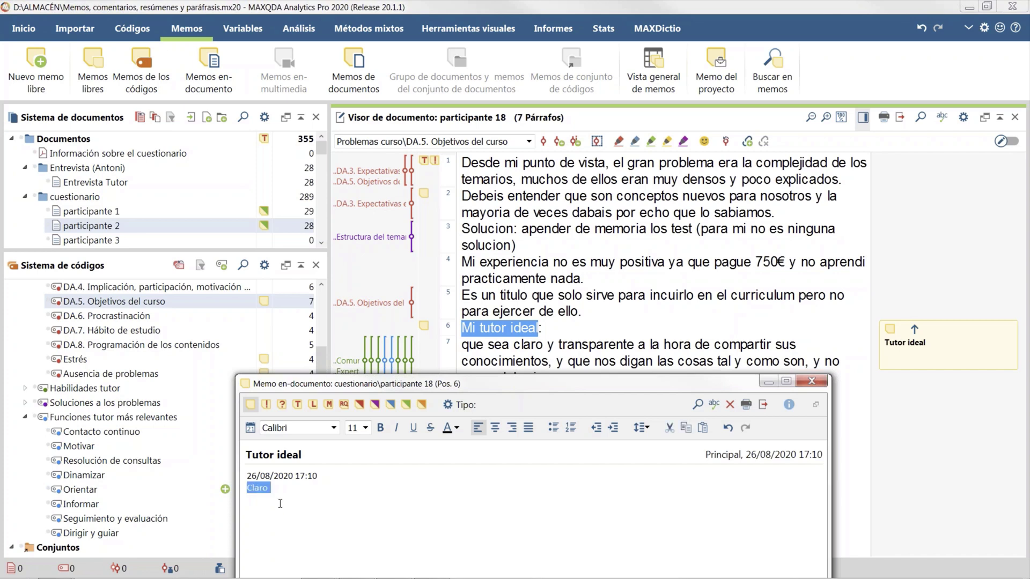
pyautogui.click(571, 428)
pyautogui.click(358, 501)
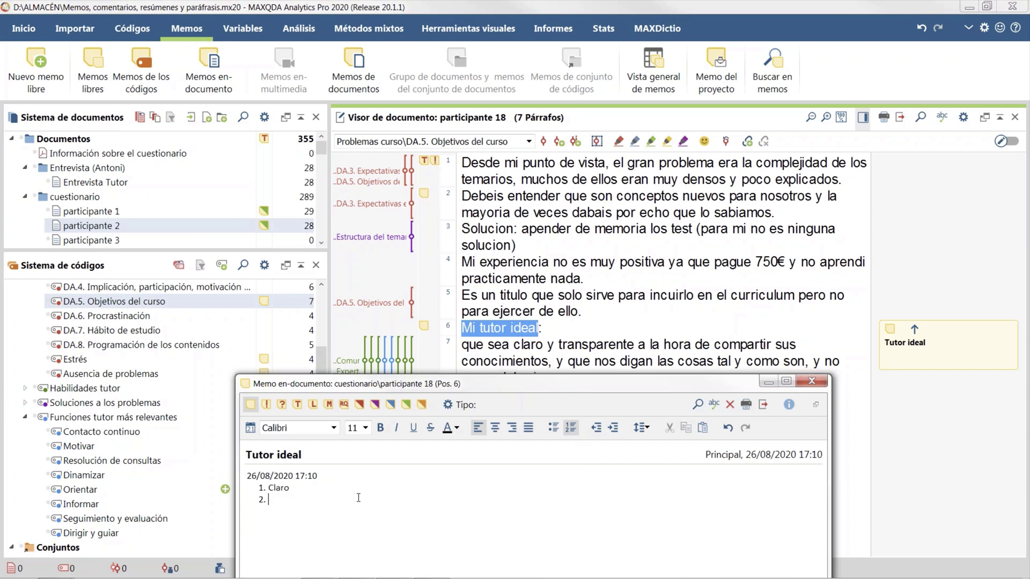
# - Add "Transparente" and "Asertivo/realista" as the second and third items of the memo's numbered list
pyautogui.write('Transparente')
pyautogui.moveTo(561, 391); pyautogui.dragTo(598, 391)
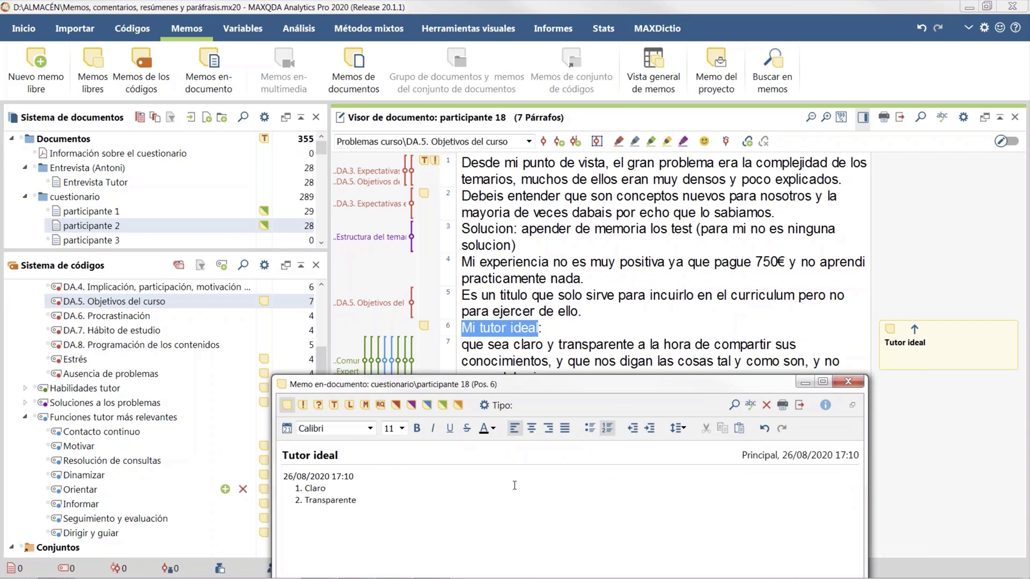
pyautogui.write('sertivo')
pyautogui.moveTo(633, 394); pyautogui.dragTo(680, 310)
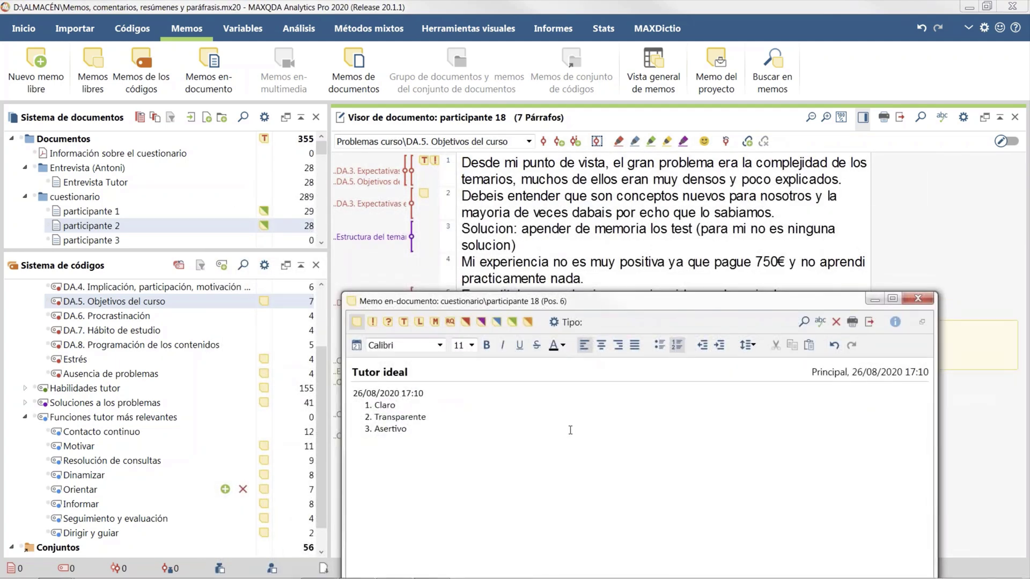
pyautogui.write('/realista')
pyautogui.moveTo(638, 302); pyautogui.dragTo(566, 150)
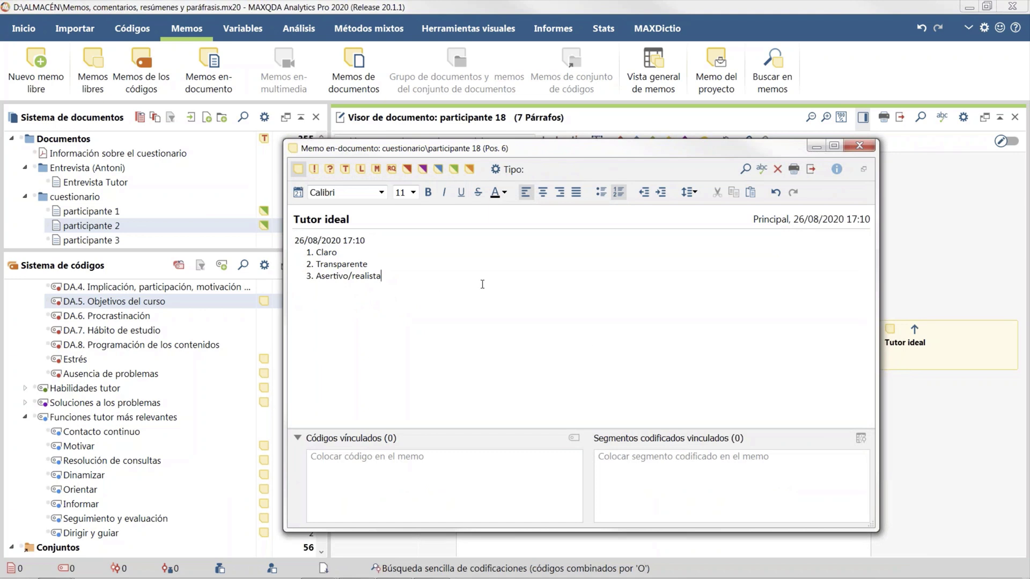
# - Insert another date and time stamp below the list with three empty numbered items under it, and close the memo
pyautogui.click(620, 193)
pyautogui.click(622, 194)
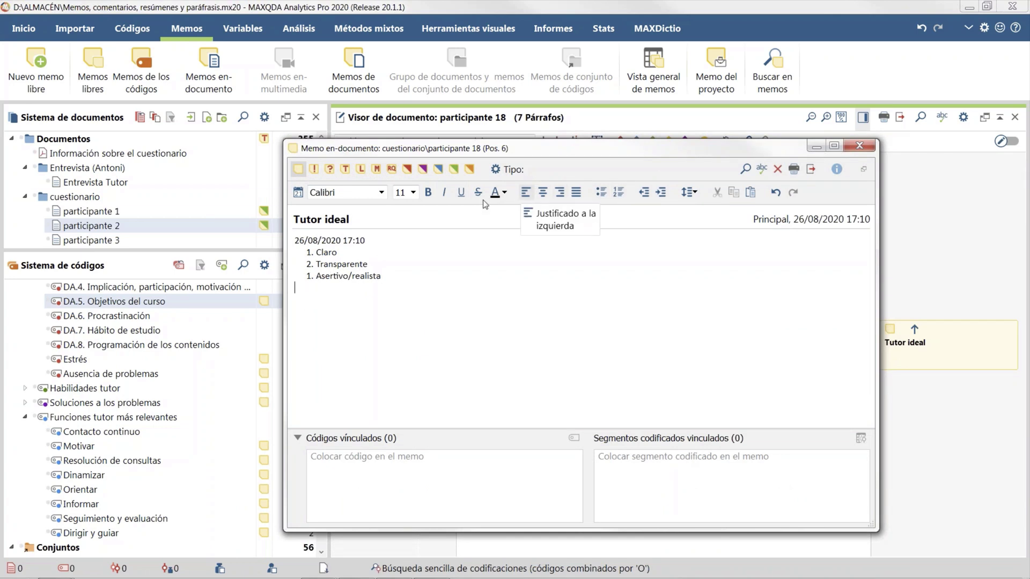
pyautogui.click(299, 195)
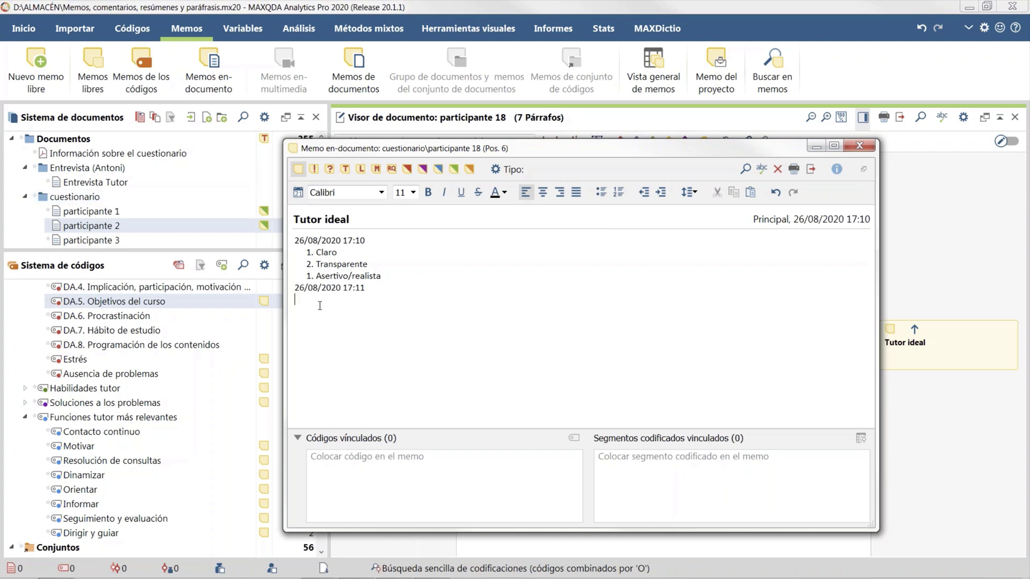
pyautogui.click(617, 195)
pyautogui.press('Return')
pyautogui.click(865, 146)
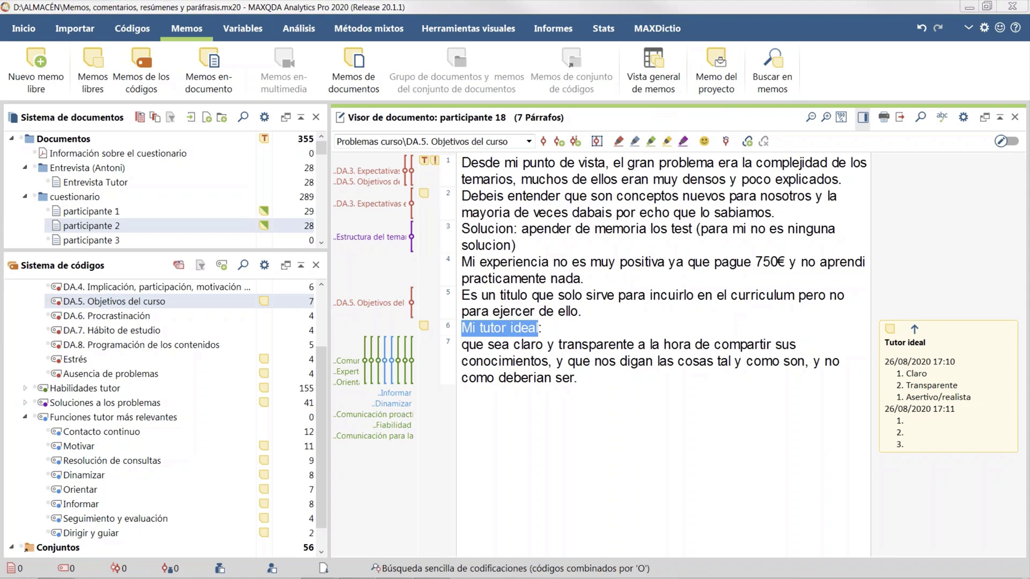
# - Open the overview of all project memos and maximize its window
pyautogui.click(653, 70)
pyautogui.moveTo(751, 210); pyautogui.dragTo(555, 115)
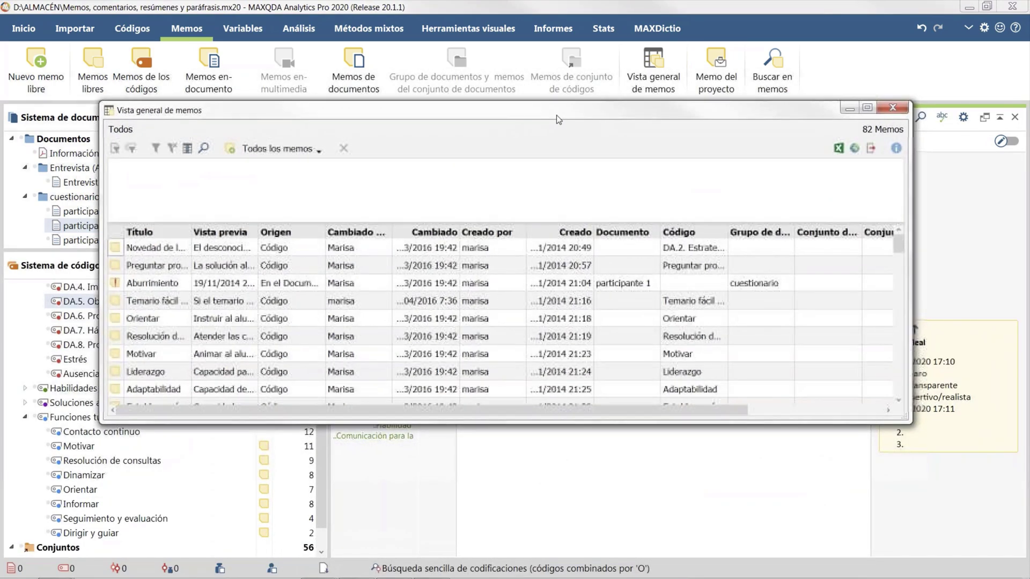
pyautogui.doubleClick(541, 114)
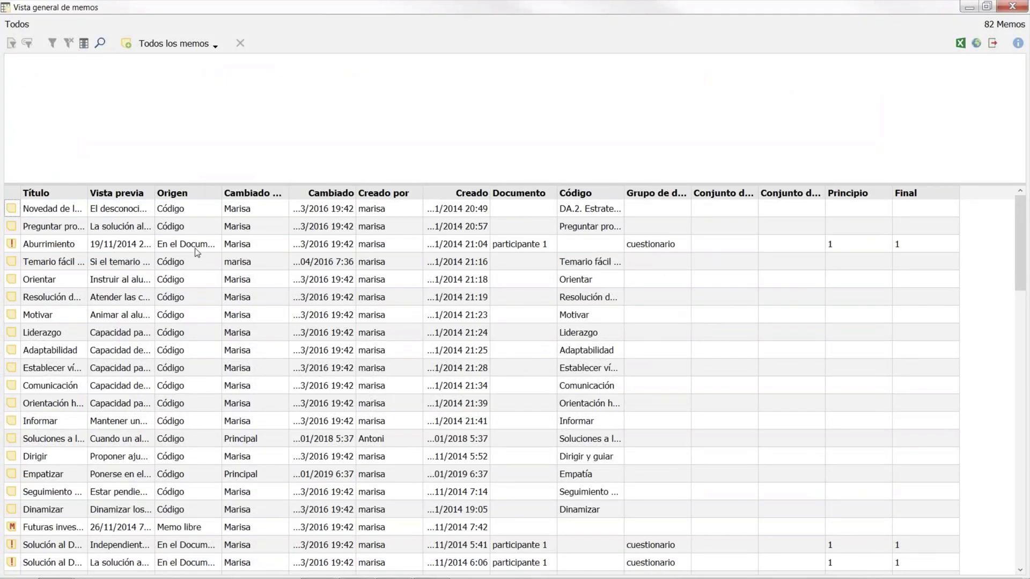
# - Go through the memo overview row by row down to the Empatizar memo, reading each memo's text, and close the overview
pyautogui.click(374, 209)
pyautogui.press('Down')
pyautogui.press('Down')
pyautogui.press('Down')
pyautogui.press('Down')
pyautogui.press('Down')
pyautogui.press('Down')
pyautogui.press('Down')
pyautogui.press('Down')
pyautogui.press('Down')
pyautogui.press('Down')
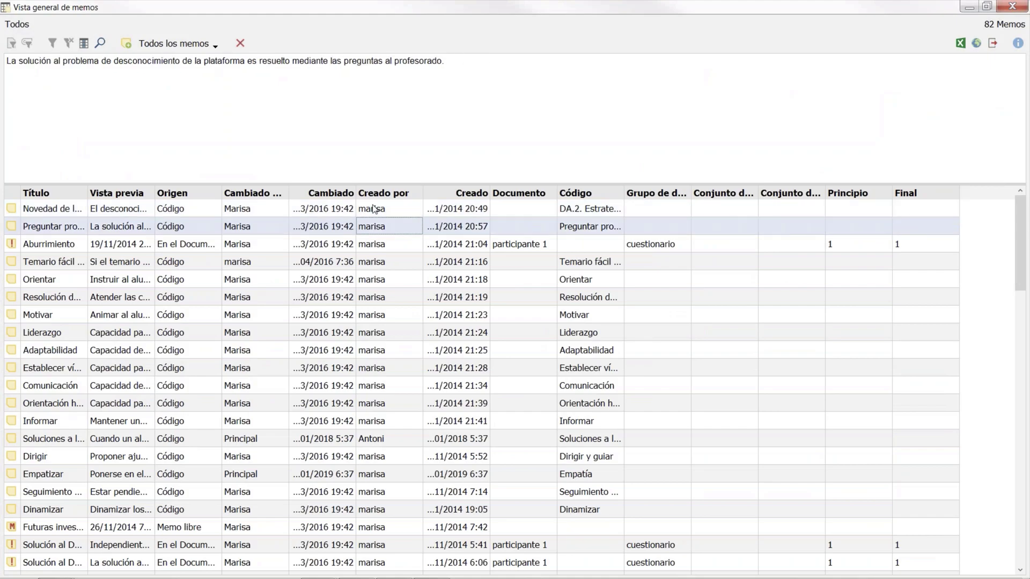
pyautogui.press('Down')
pyautogui.press('Down')
pyautogui.press('Down')
pyautogui.press('Down')
pyautogui.press('Down')
pyautogui.press('Down')
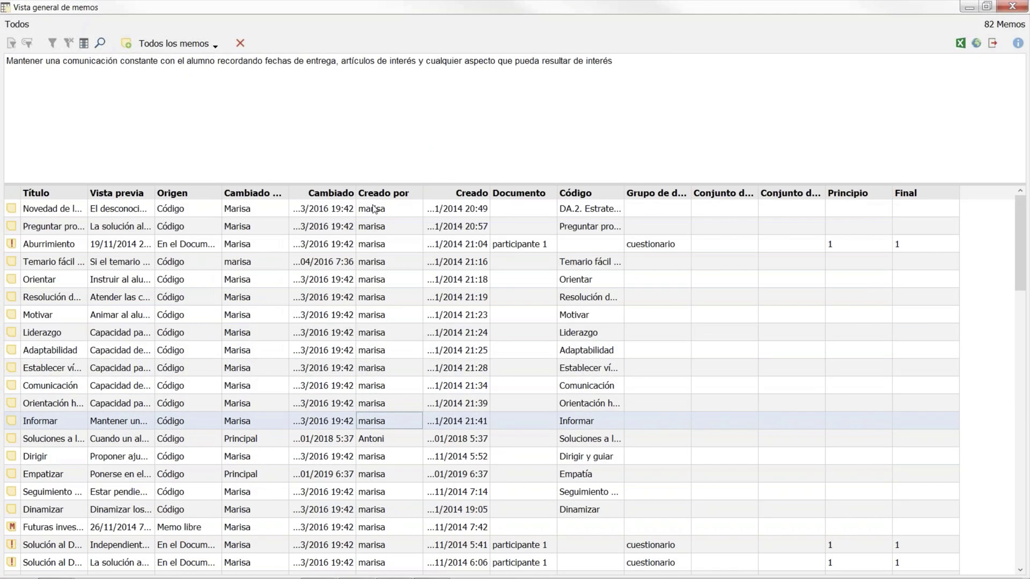
pyautogui.press('Up')
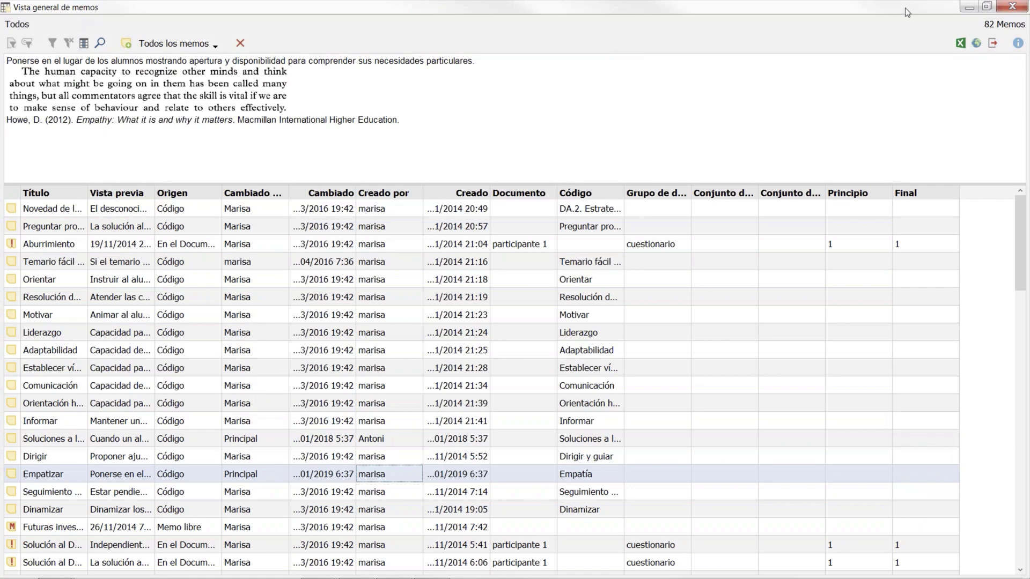
pyautogui.click(1008, 9)
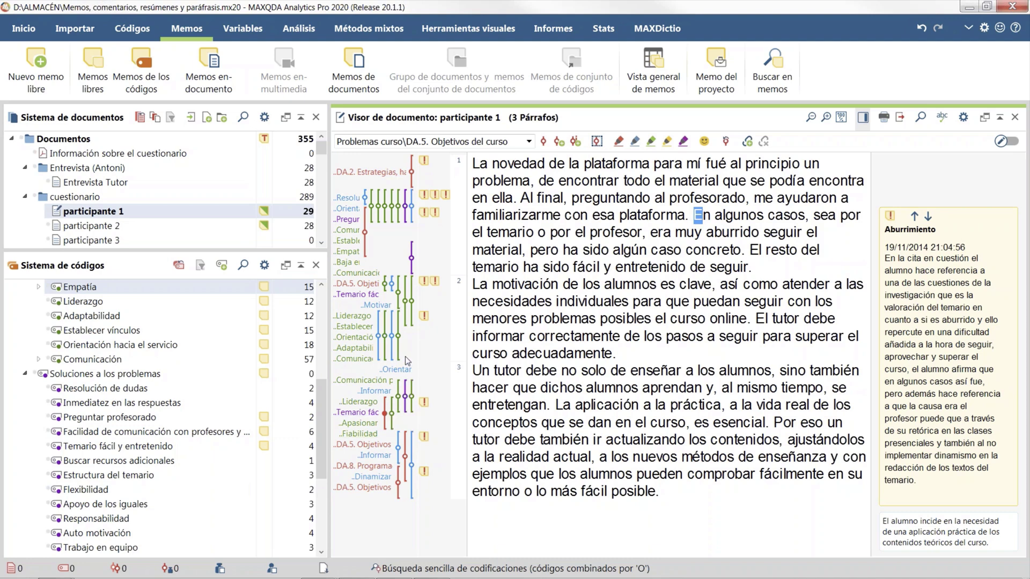
# - Add the comment "Importante información técnica debido al perfil profesional participantes." to the Orientar coded segment in participante 1's second paragraph
pyautogui.click(393, 342)
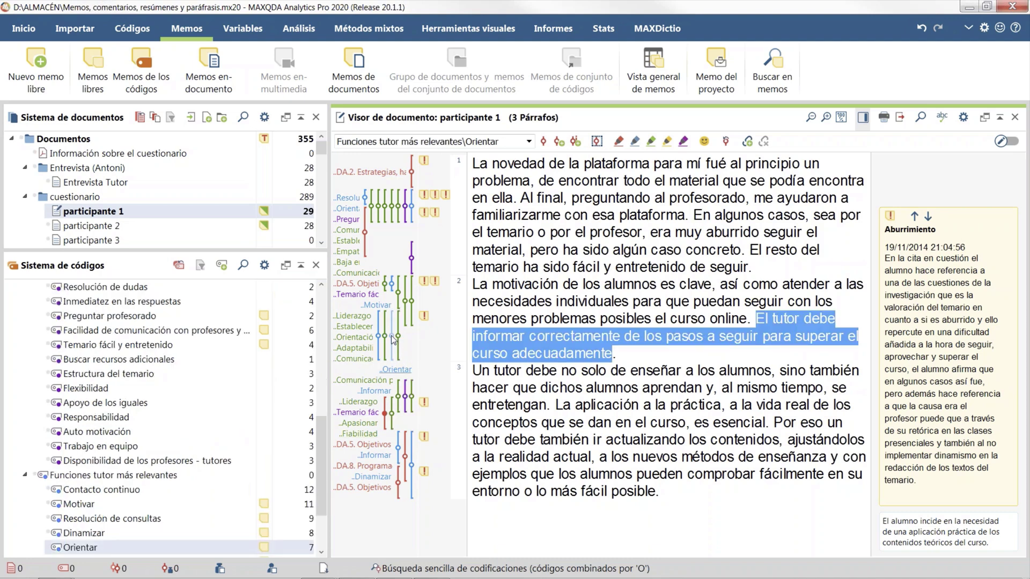
pyautogui.doubleClick(393, 342)
pyautogui.moveTo(497, 262); pyautogui.dragTo(576, 379)
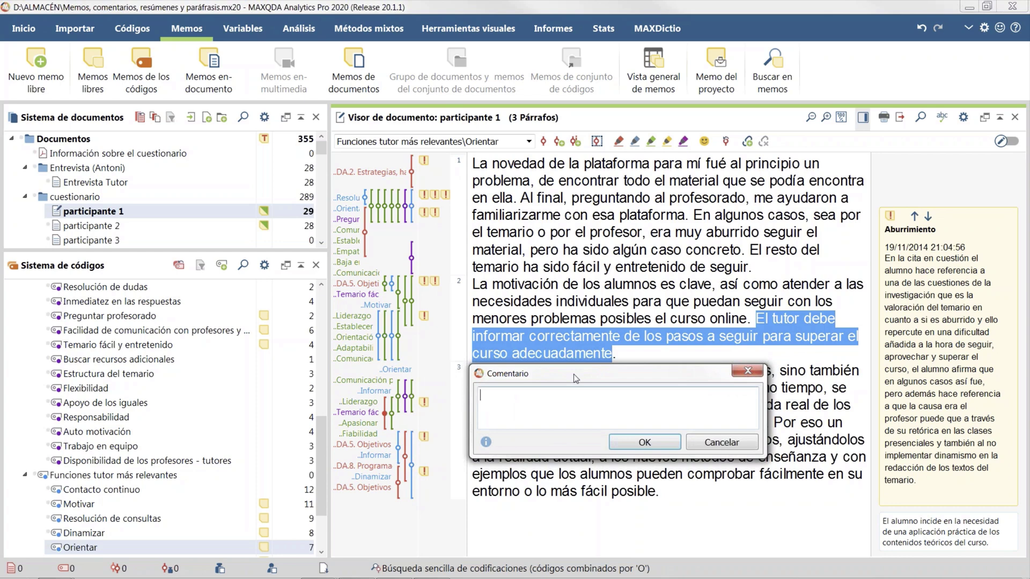
pyautogui.write('Importante informacfi')
pyautogui.press('BackSpace')
pyautogui.press('BackSpace')
pyautogui.write('ión técnica debido al perfil profesinal participantes.')
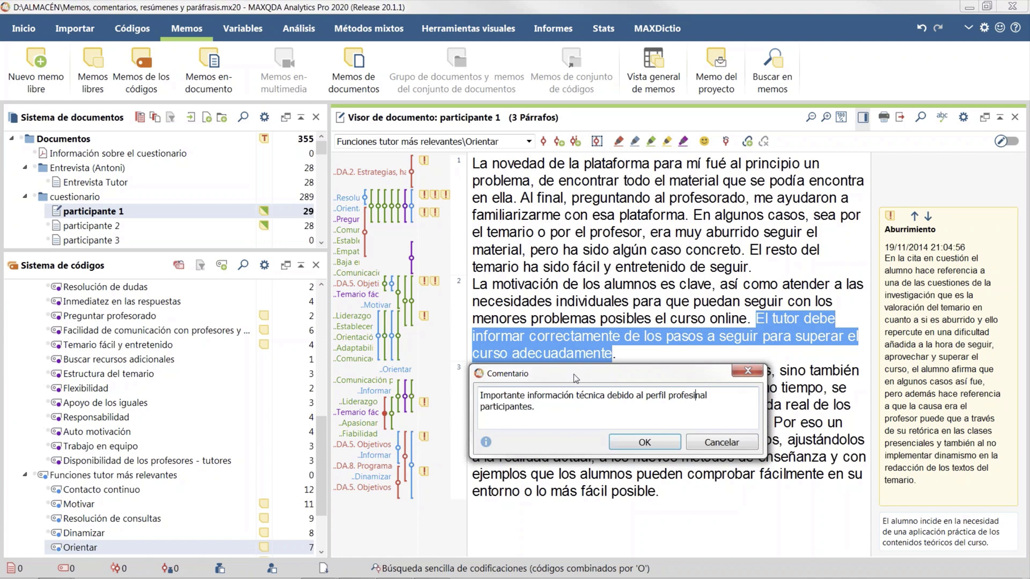
pyautogui.write('o')
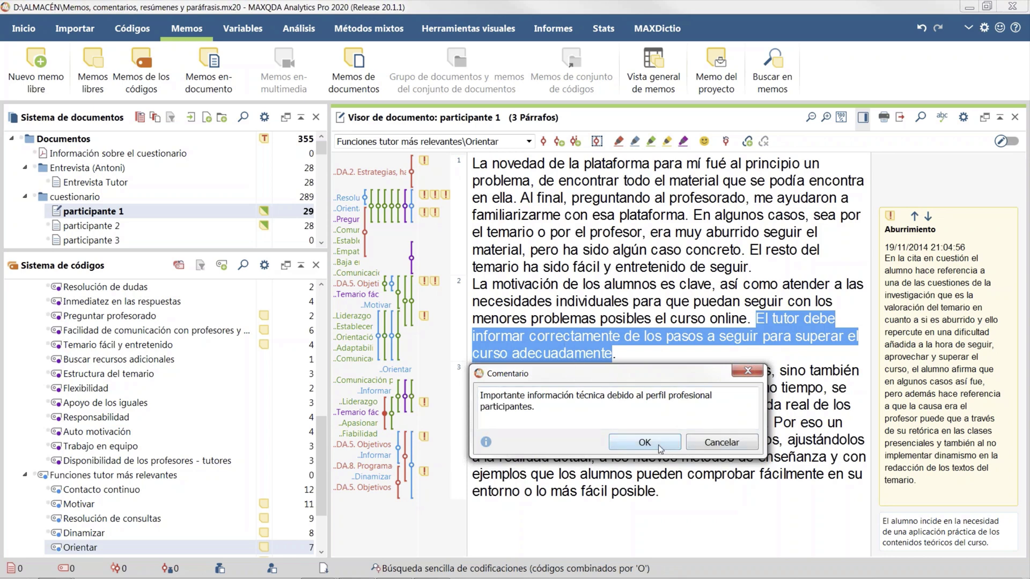
pyautogui.click(645, 442)
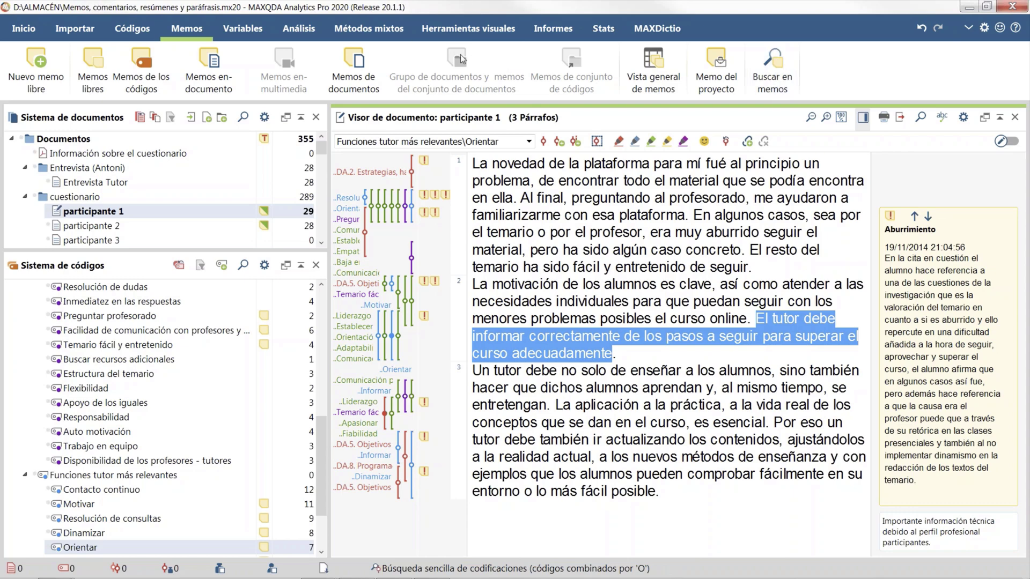
# - Open the summary grid and maximize its window
pyautogui.click(296, 28)
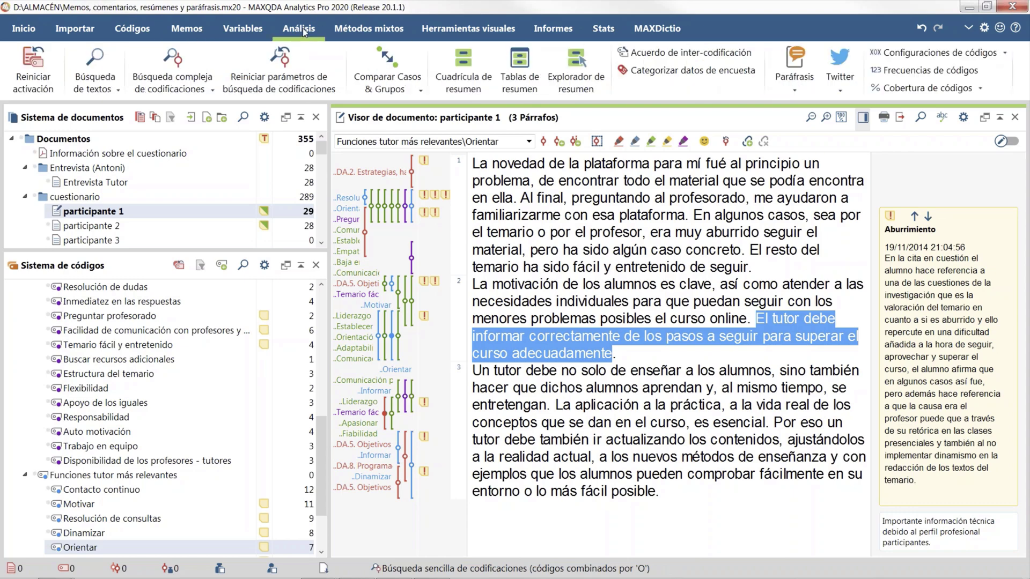
pyautogui.click(462, 92)
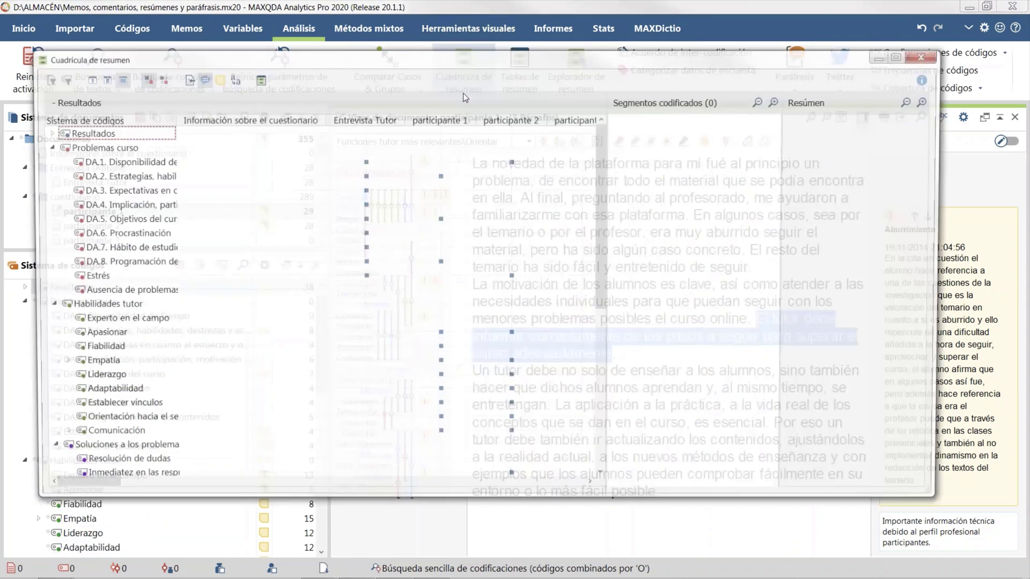
pyautogui.doubleClick(450, 63)
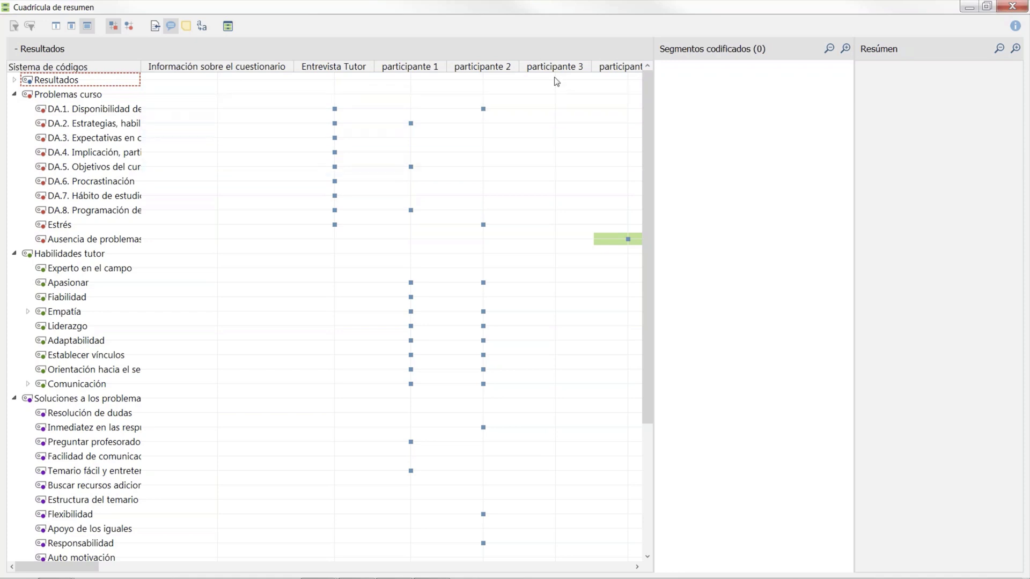
# - Examine the coded segments and summaries of participante 4's Ausencia de problemas and participante 37's DA.3, Experto en el campo and Fiabilidad cells
pyautogui.click(624, 242)
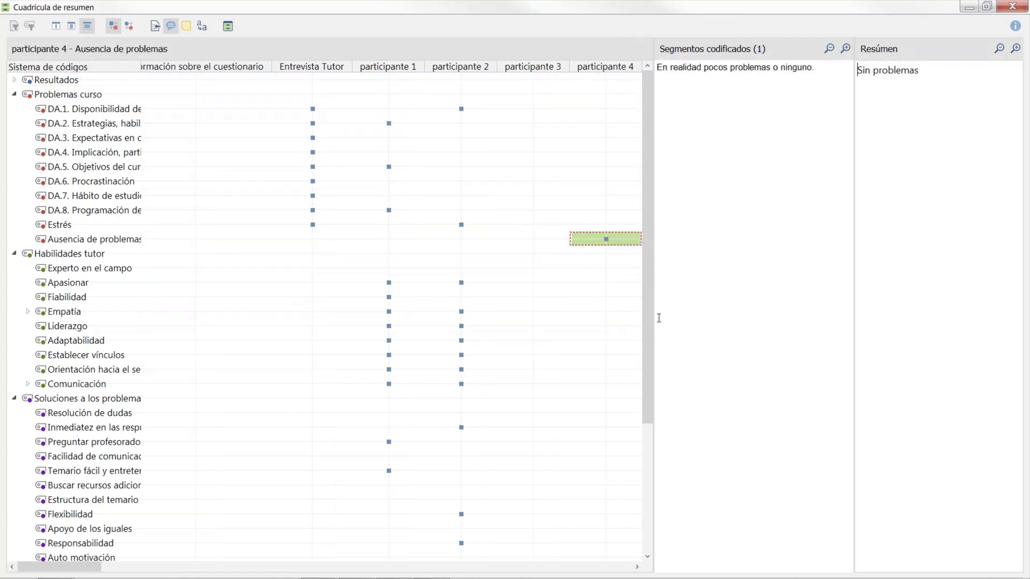
pyautogui.moveTo(95, 567); pyautogui.dragTo(431, 562)
pyautogui.click(465, 138)
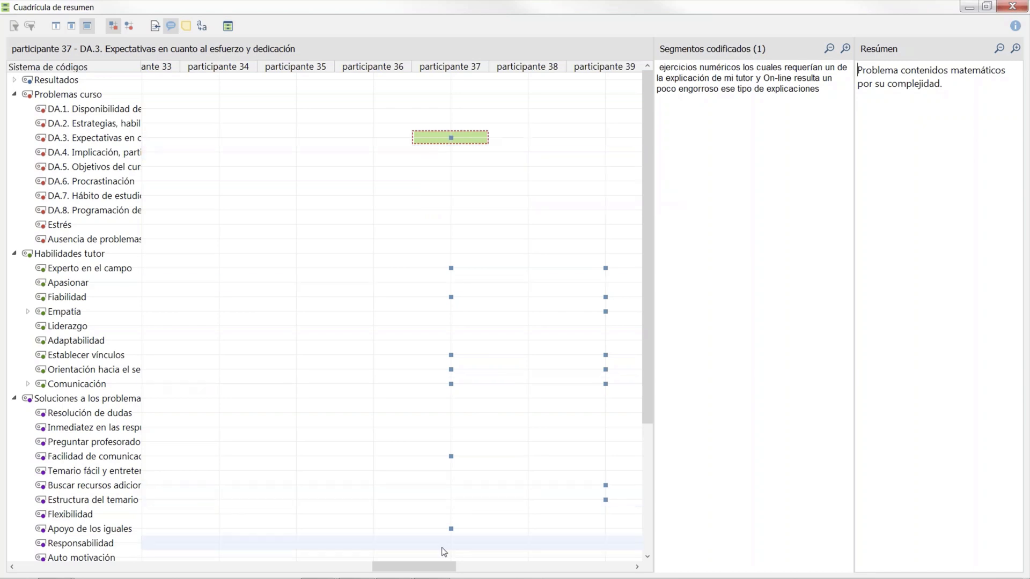
pyautogui.moveTo(446, 567)
pyautogui.mouseDown()
pyautogui.moveTo(515, 570)
pyautogui.moveTo(457, 569)
pyautogui.mouseUp()
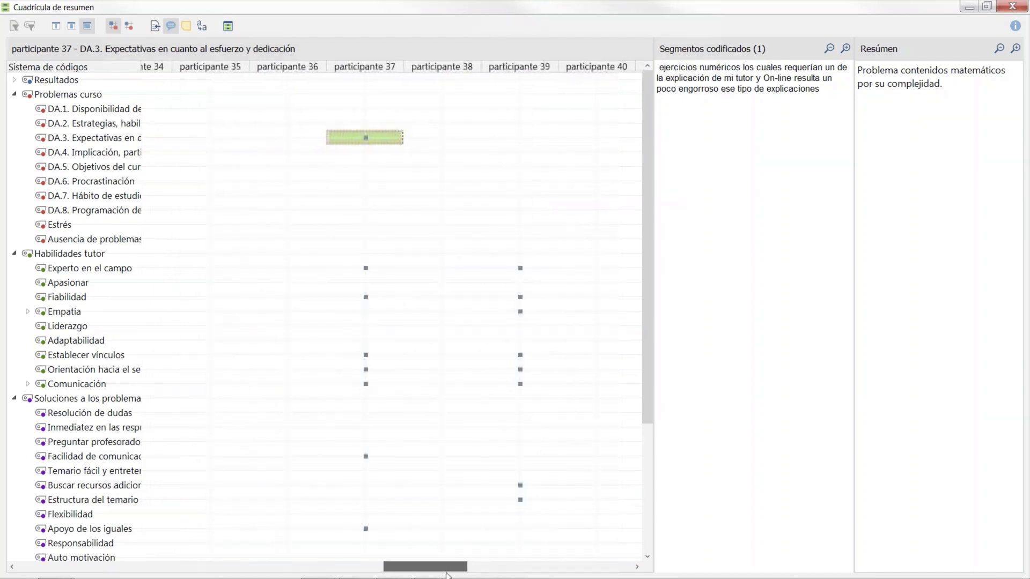
pyautogui.click(378, 272)
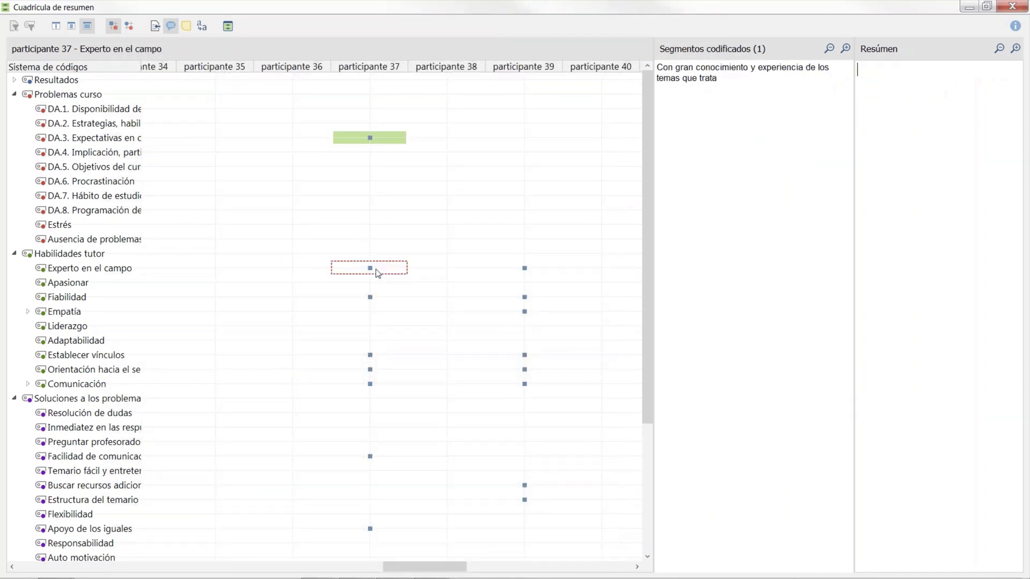
pyautogui.click(378, 301)
# - Write the summary "Experto profesional y académicamente." for participante 39 under the code Experto en el campo
pyautogui.click(526, 271)
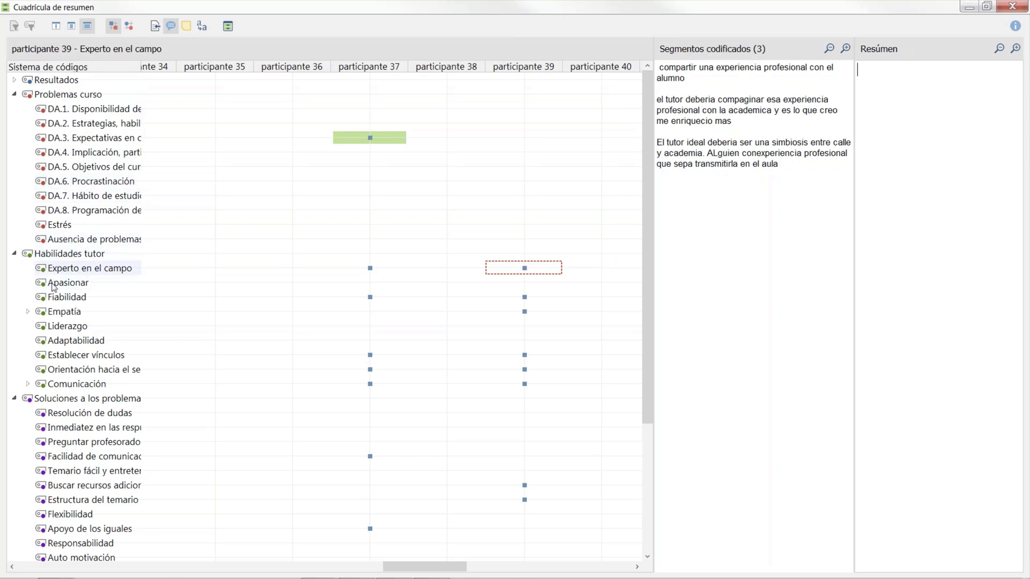
pyautogui.click(886, 106)
pyautogui.write('Ex')
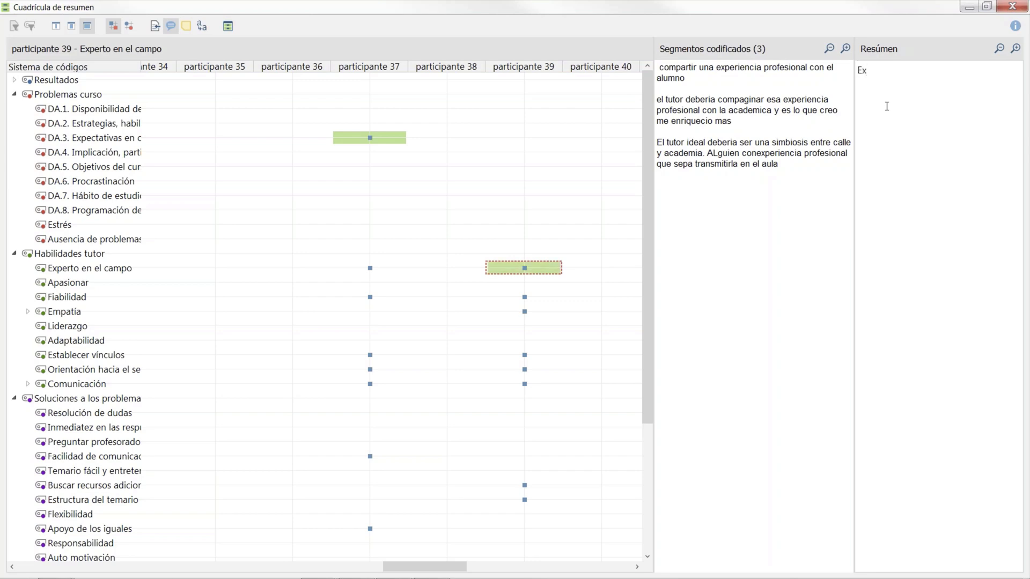
pyautogui.write('perto profesional y aca')
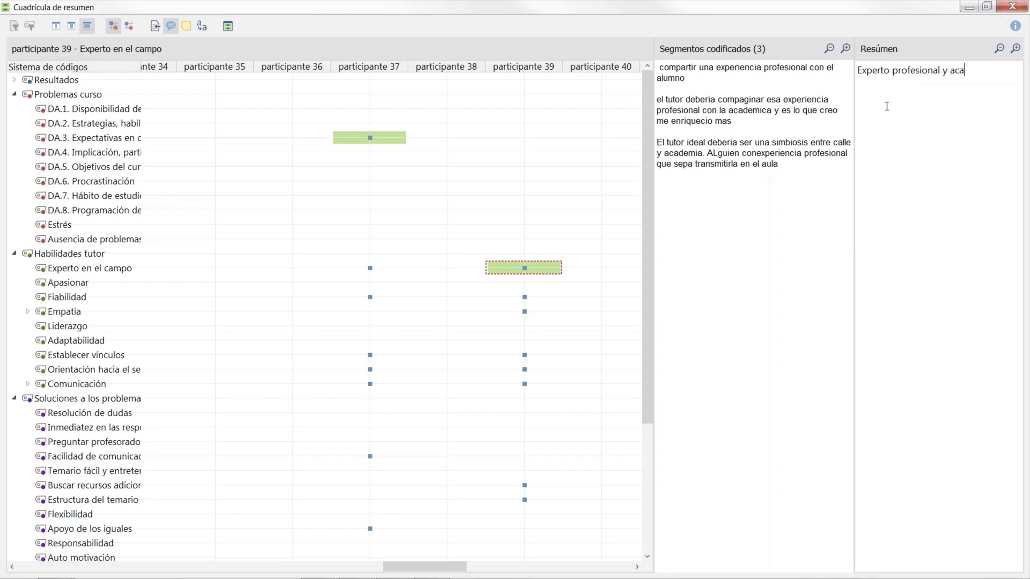
pyautogui.write('démicamente.')
# - Restore the summary grid to a smaller window, open the summary tables from it, and enlarge the tables window to show more columns
pyautogui.moveTo(250, 8); pyautogui.dragTo(429, 110)
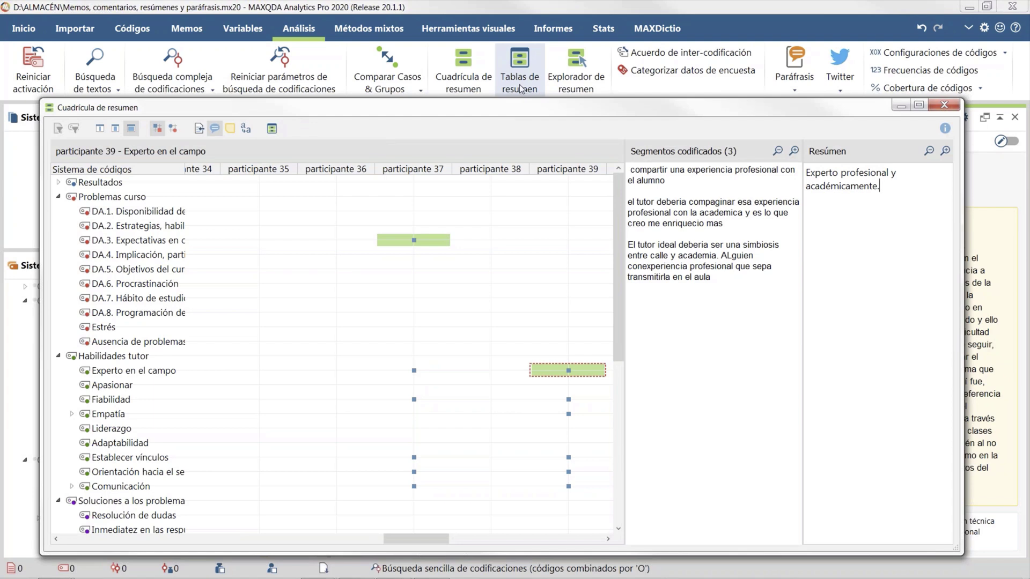
pyautogui.click(272, 129)
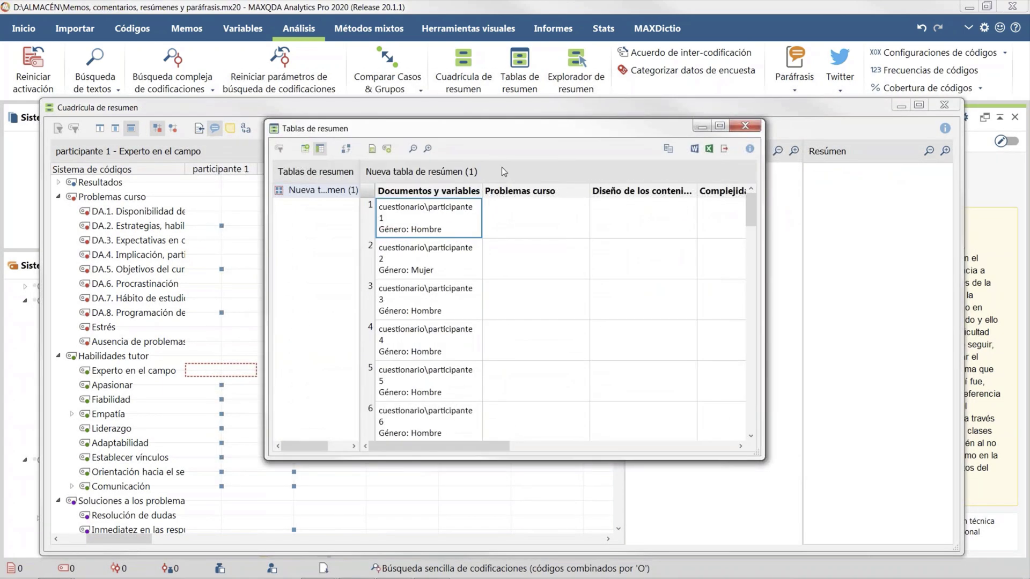
pyautogui.moveTo(528, 128); pyautogui.dragTo(392, 67)
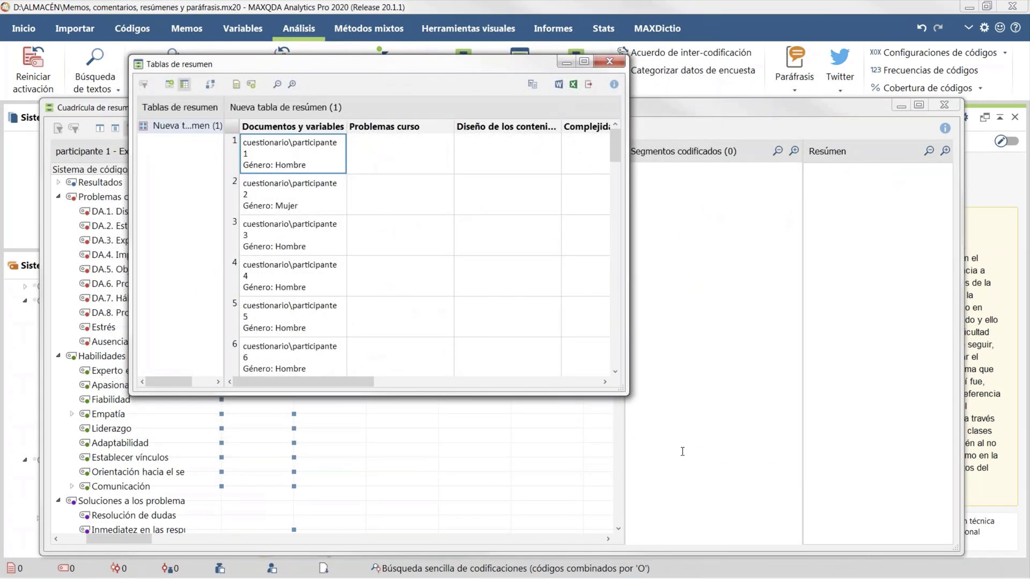
pyautogui.moveTo(649, 424); pyautogui.dragTo(853, 519)
pyautogui.moveTo(341, 508); pyautogui.dragTo(276, 484)
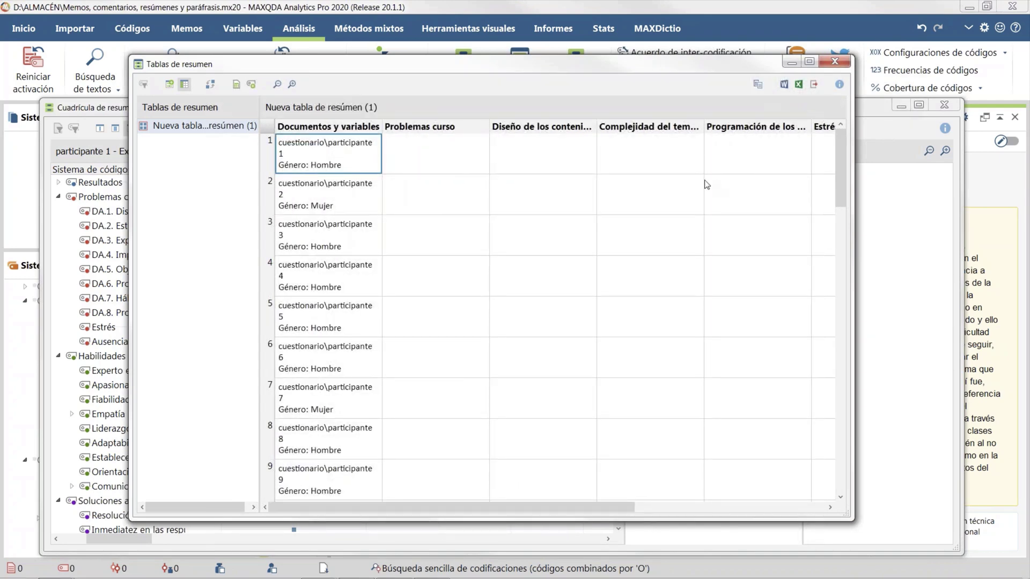
# - Create a summary table for all documents, adding the codes Apasionar, Fiabilidad, Empatía, Liderazgo and Adaptabilidad to the preselected ones, with Género in the first column
pyautogui.click(170, 86)
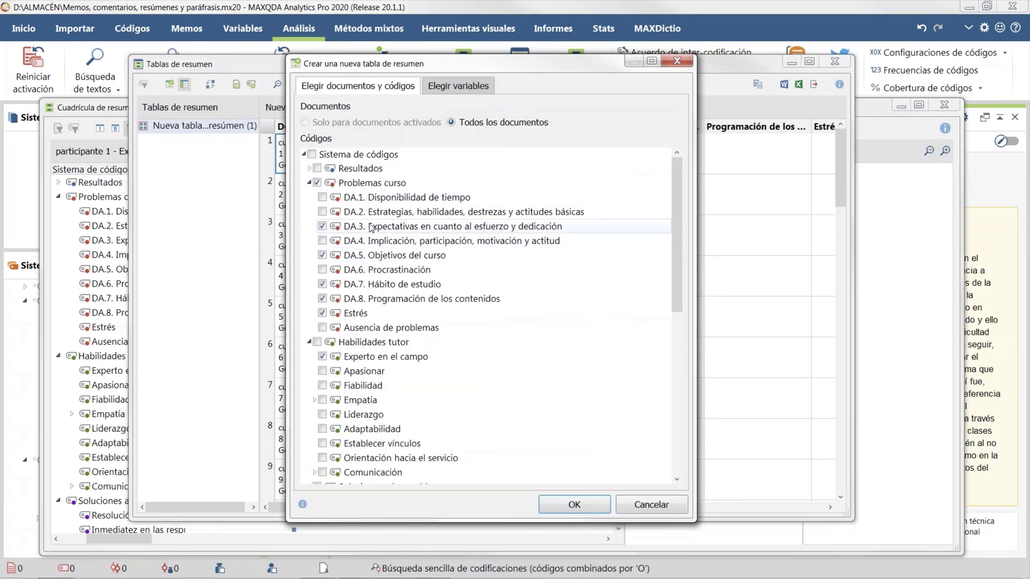
pyautogui.click(470, 84)
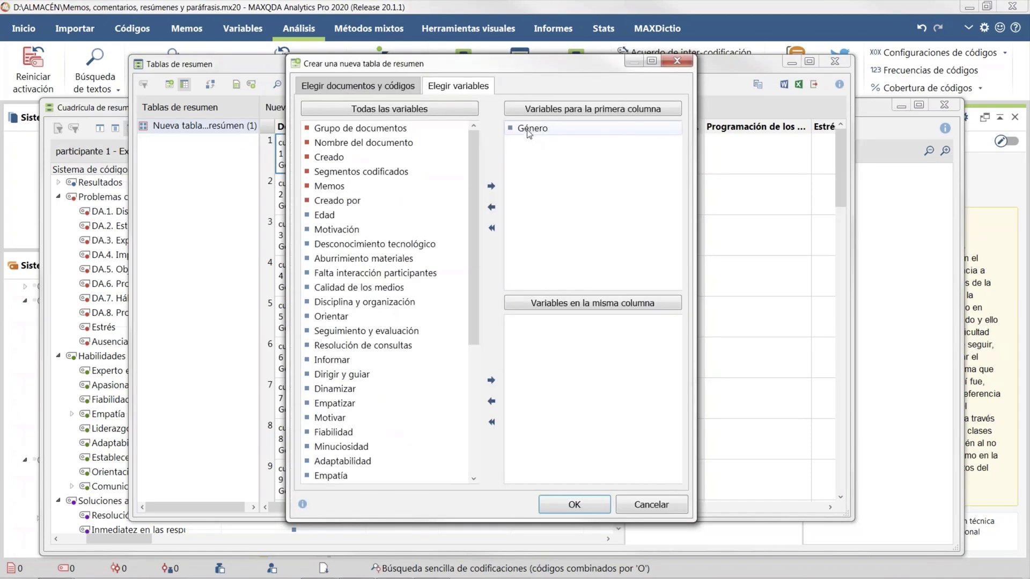
pyautogui.click(378, 89)
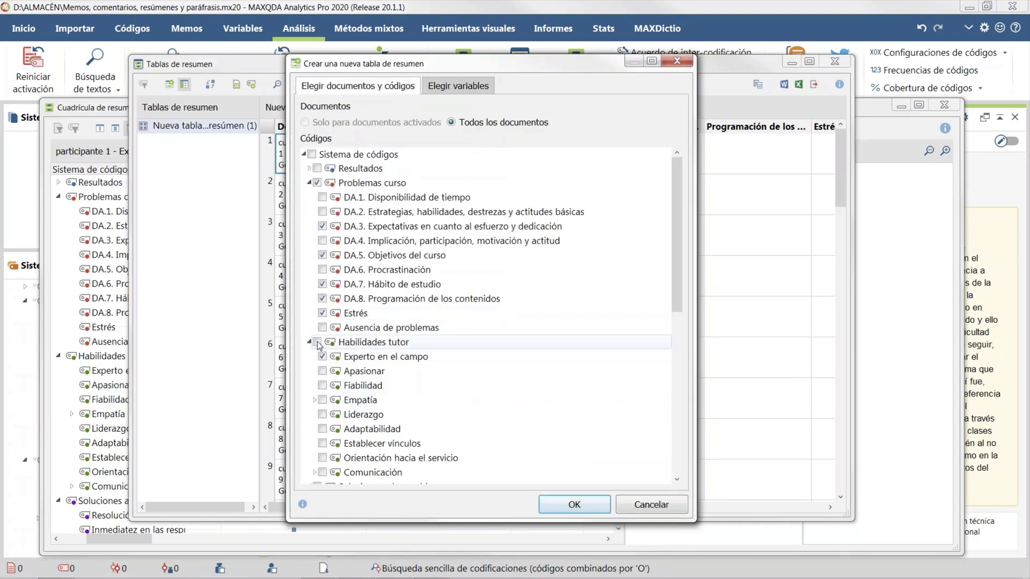
pyautogui.click(323, 371)
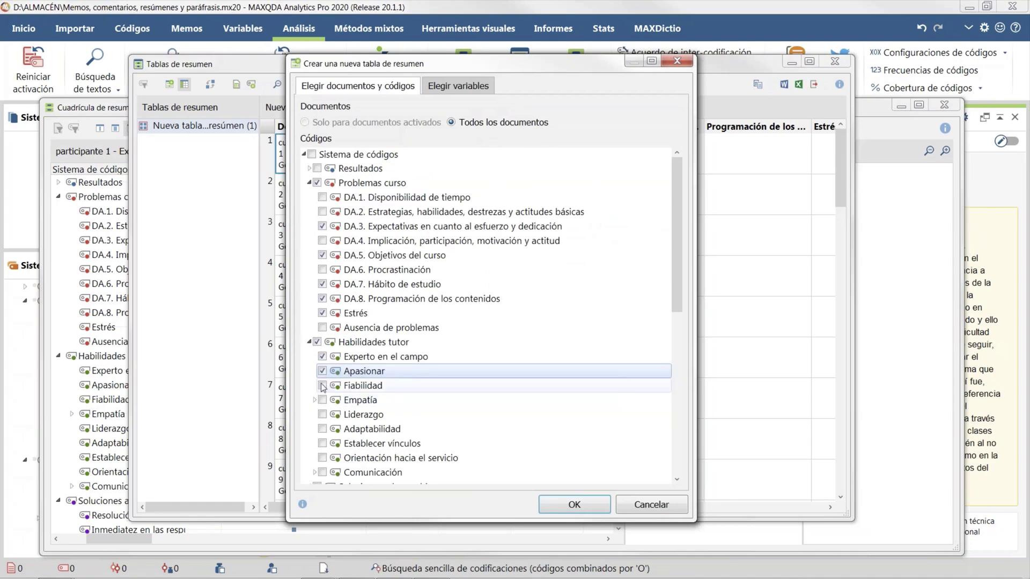
pyautogui.click(322, 385)
pyautogui.click(322, 401)
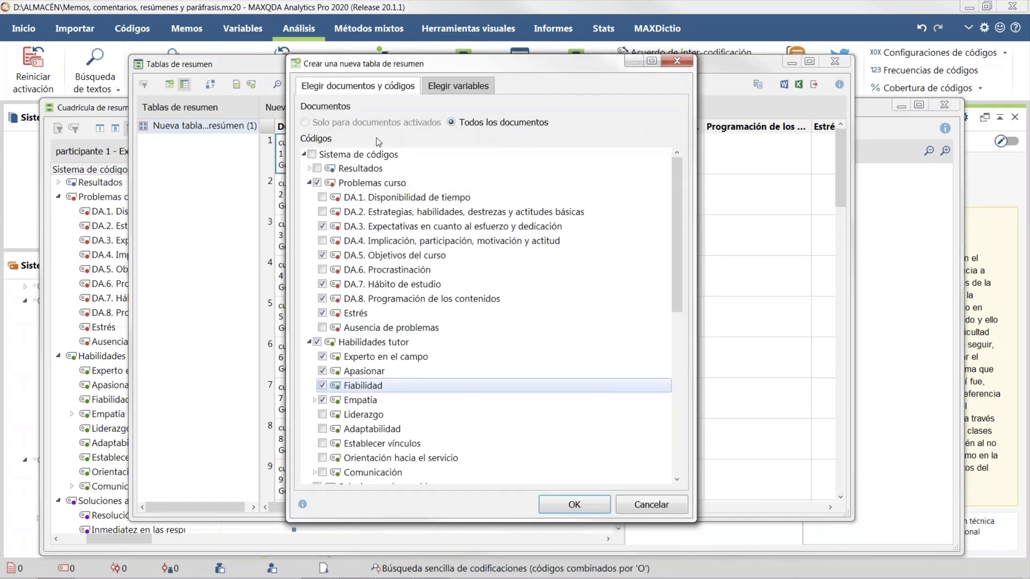
pyautogui.click(322, 428)
pyautogui.click(322, 414)
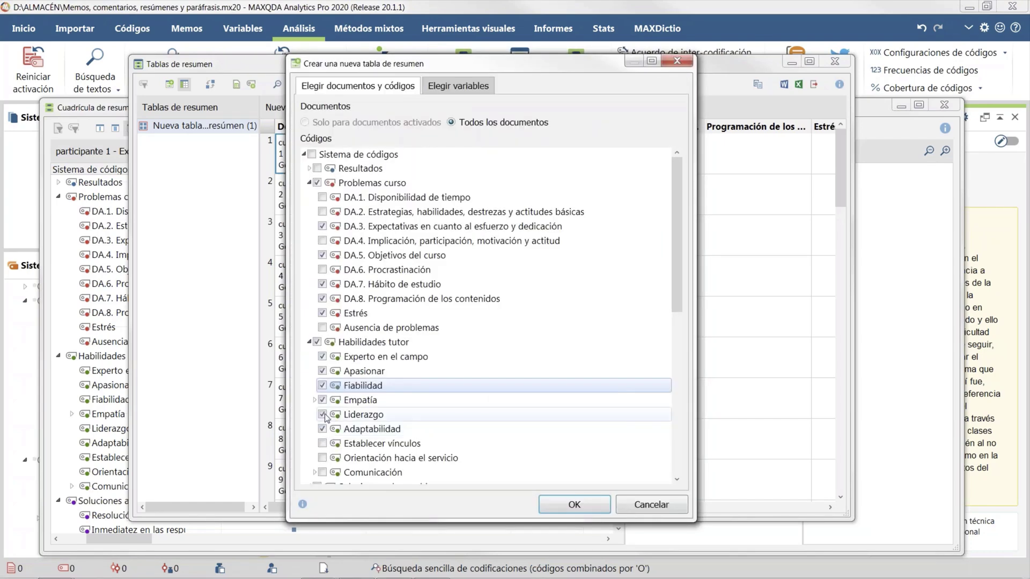
pyautogui.click(573, 505)
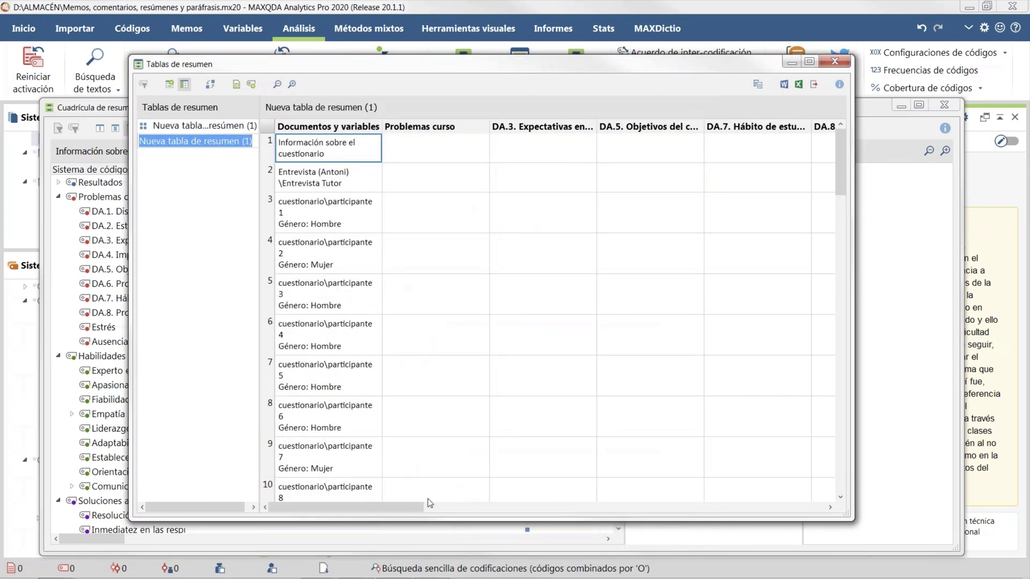
# - Check the new table for the summaries of participante 39 under Experto en el campo and participante 37 under DA.3. Expectativas
pyautogui.moveTo(407, 506); pyautogui.dragTo(570, 493)
pyautogui.scroll(-13, 762, 509)
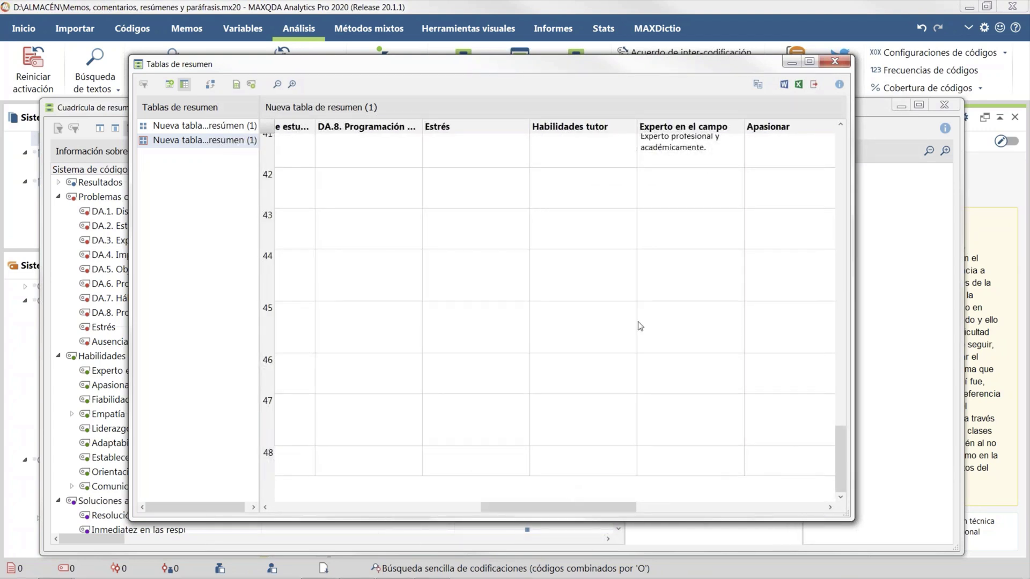
pyautogui.scroll(2, 638, 325)
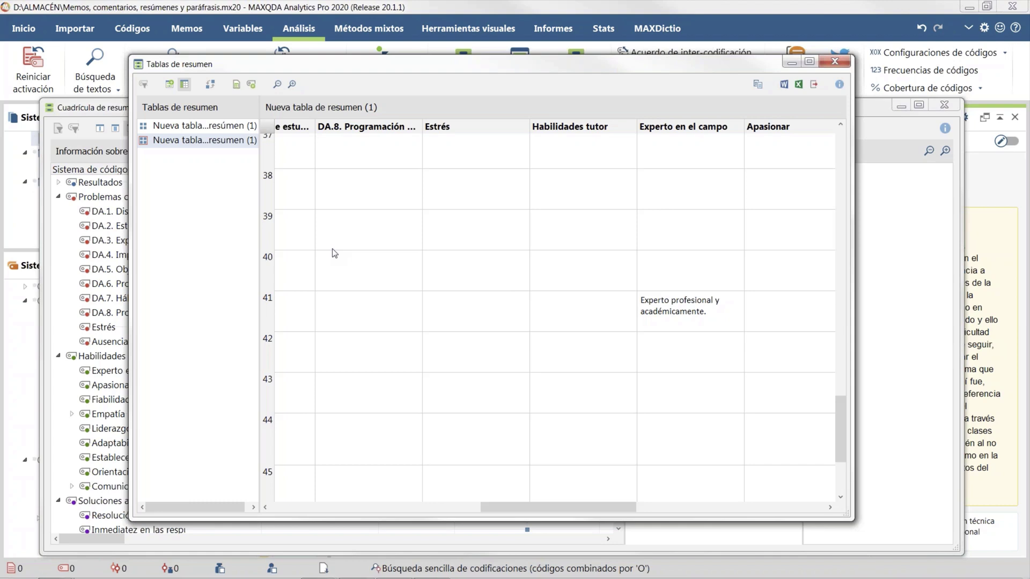
pyautogui.moveTo(513, 508); pyautogui.dragTo(283, 514)
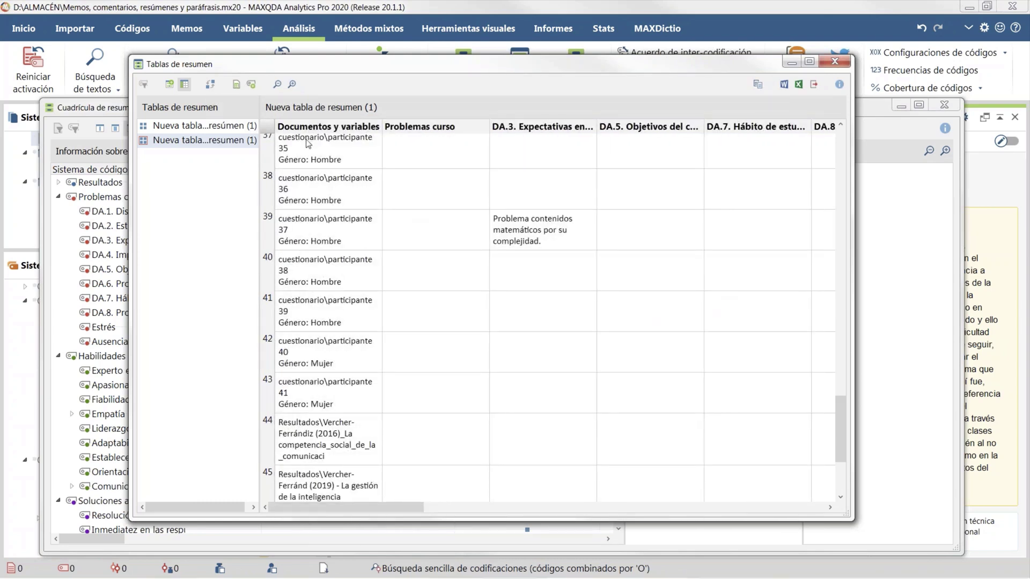
# - Swap the rows and columns of the new summary table, and close the summary tables and summary grid windows
pyautogui.click(214, 88)
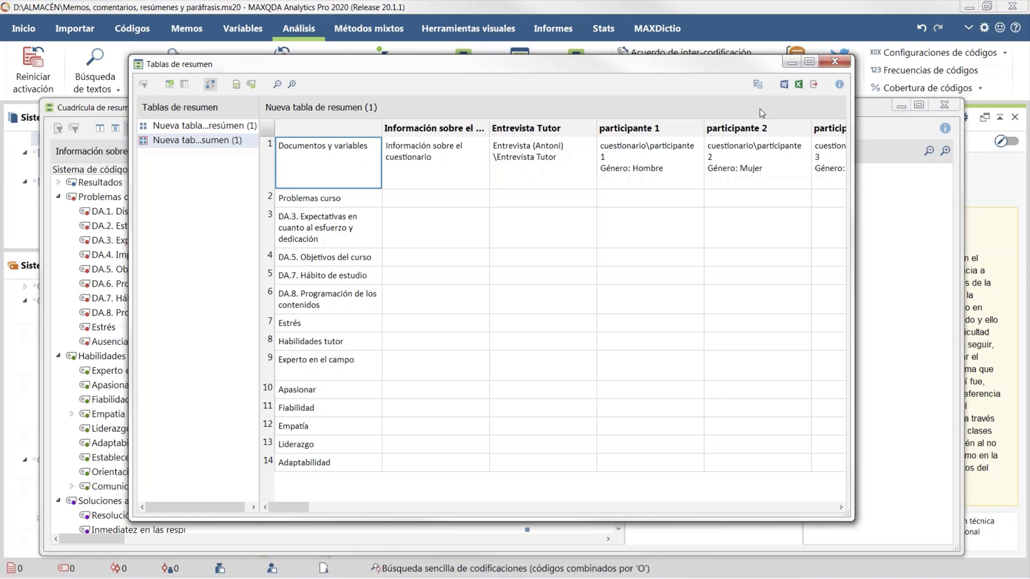
pyautogui.click(835, 62)
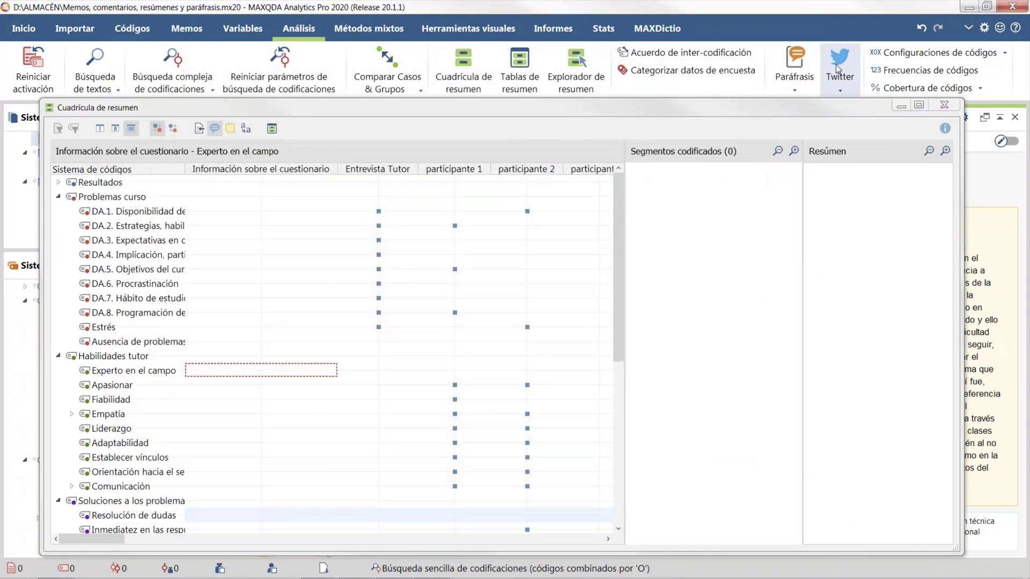
pyautogui.click(944, 106)
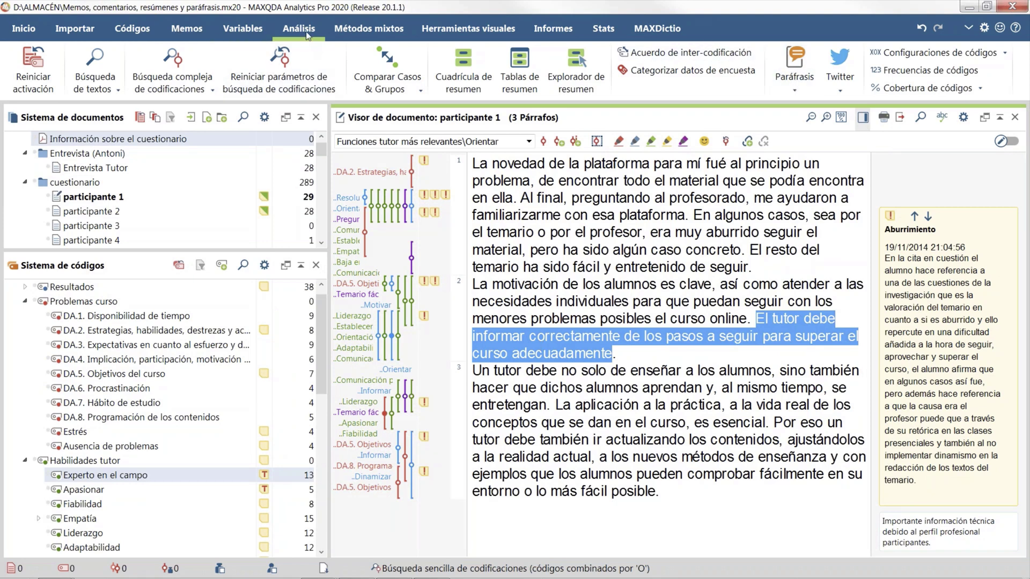
# - Paraphrase the last sentence of participante 1's third paragraph as "Importancia de la actualización de contenidos en la formación online."
pyautogui.click(795, 85)
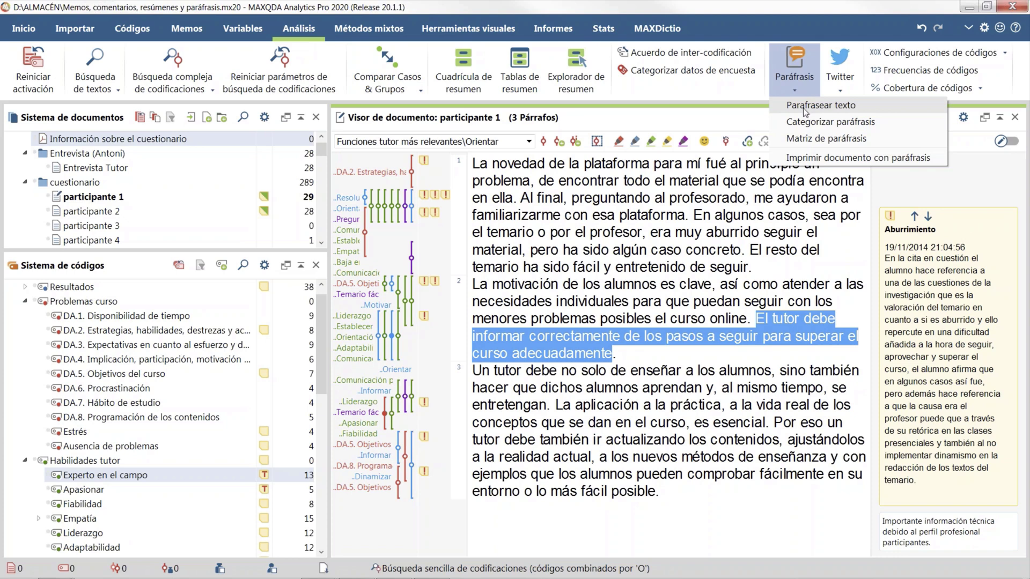
pyautogui.click(804, 107)
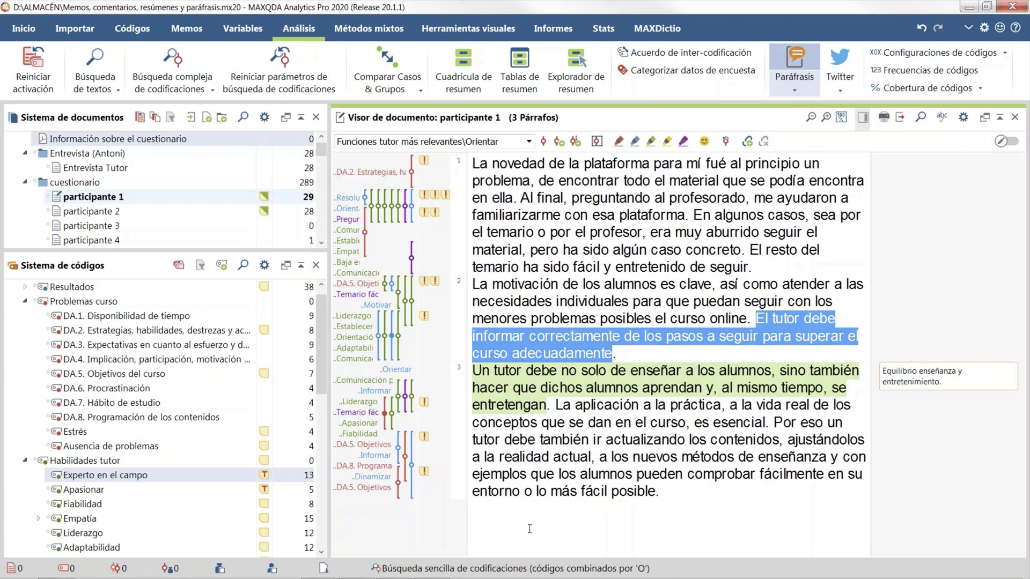
pyautogui.moveTo(666, 494); pyautogui.dragTo(775, 424)
pyautogui.moveTo(804, 333); pyautogui.dragTo(500, 344)
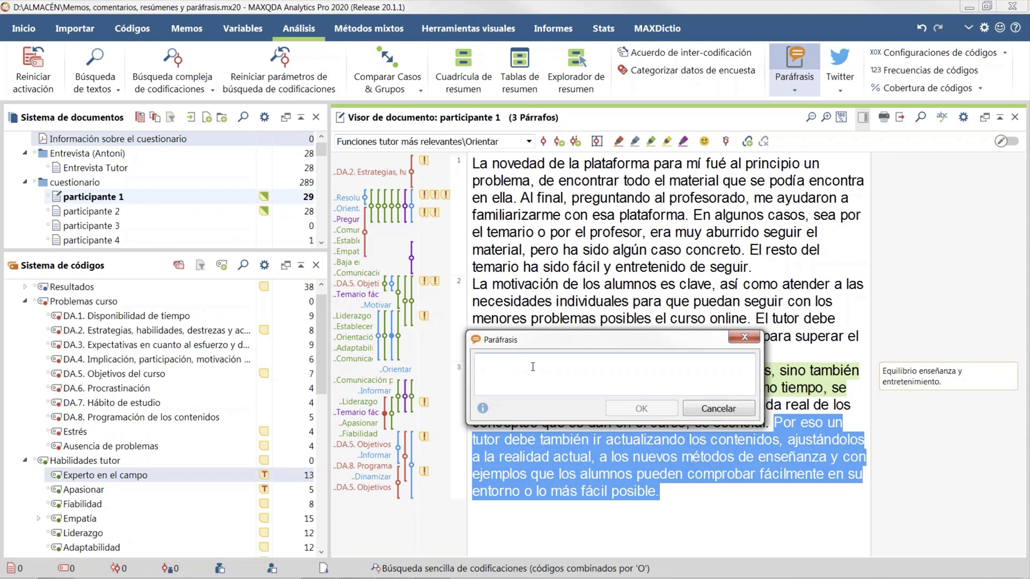
pyautogui.write('Import')
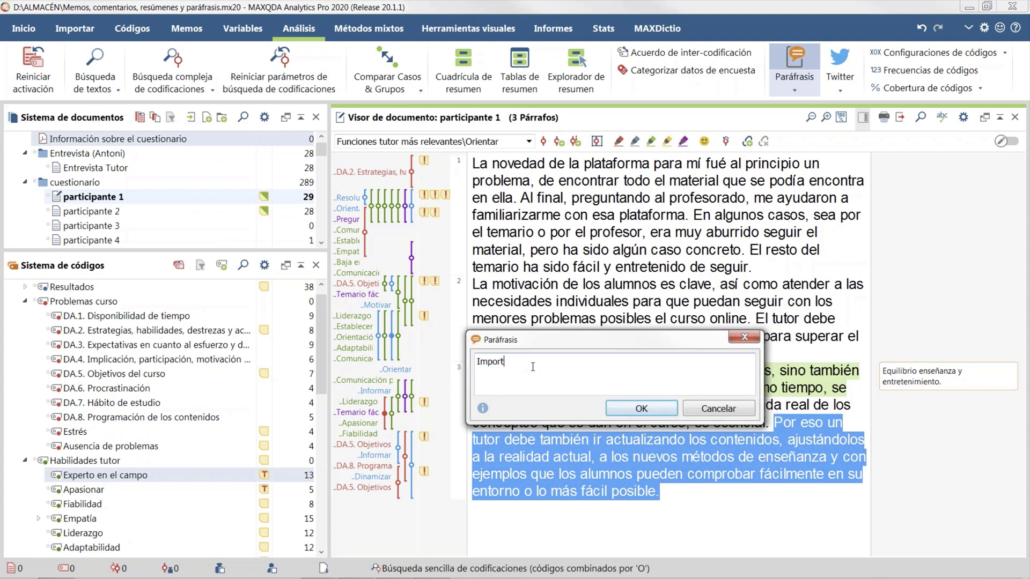
pyautogui.write('ancia de la actualización')
pyautogui.write('de conte')
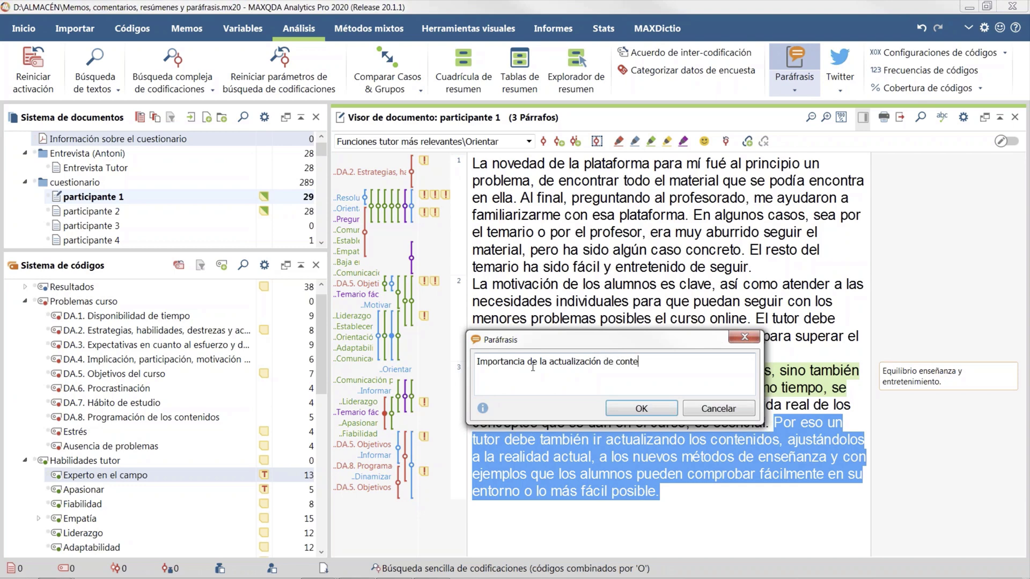
pyautogui.write('nidos en la formación online.')
pyautogui.click(668, 411)
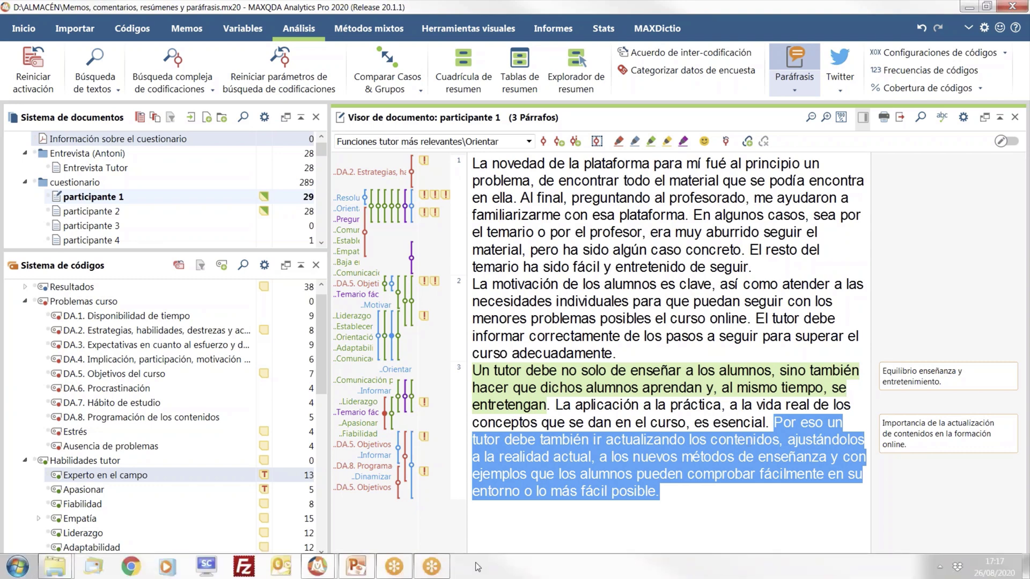
# - Switch to the Educación en Finanzas Fase III project, review the code system in its Categorize Paraphrases window, and close that window
pyautogui.moveTo(336, 571)
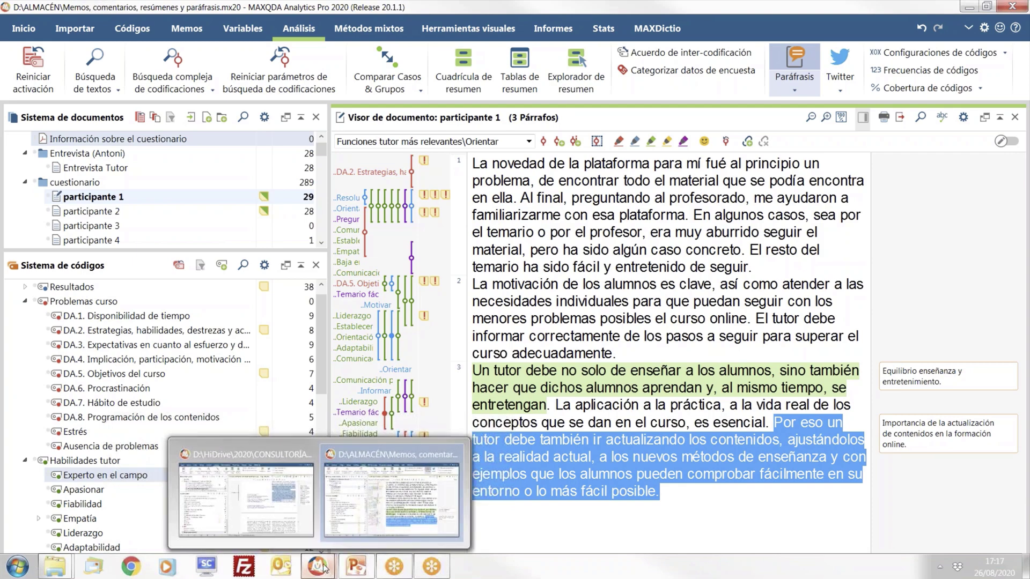
pyautogui.click(307, 519)
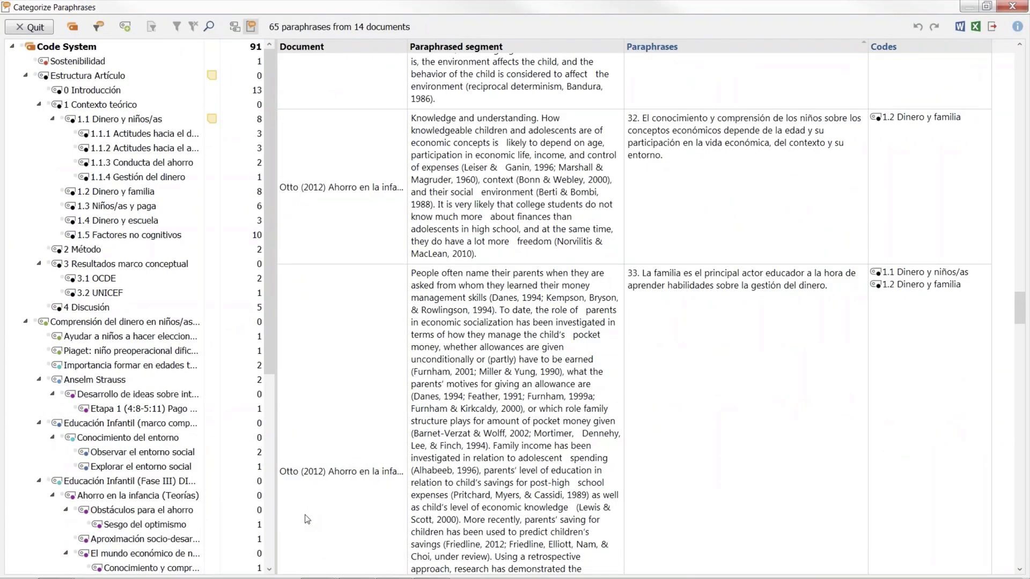
pyautogui.scroll(-4, 161, 394)
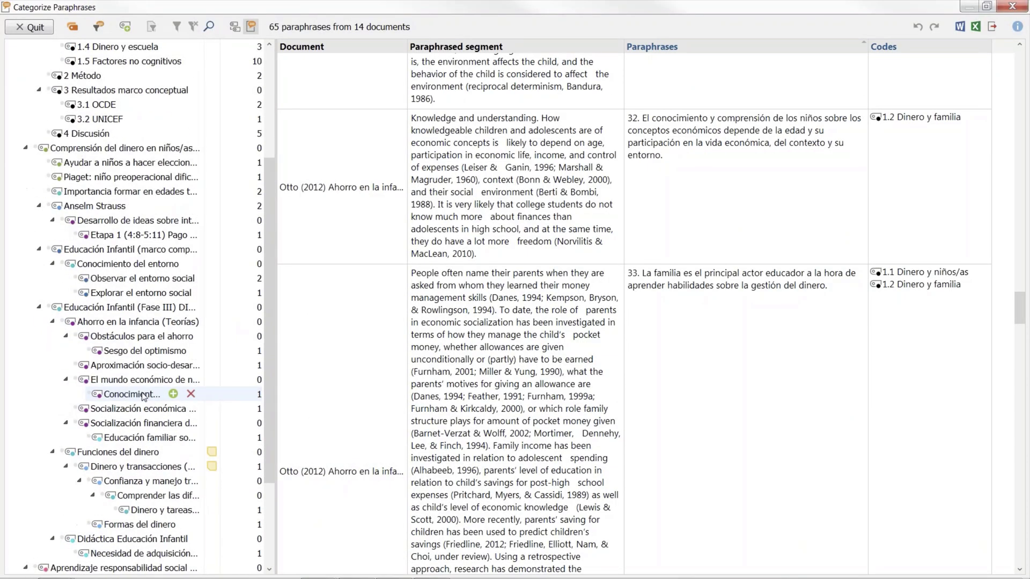
pyautogui.scroll(4, 144, 396)
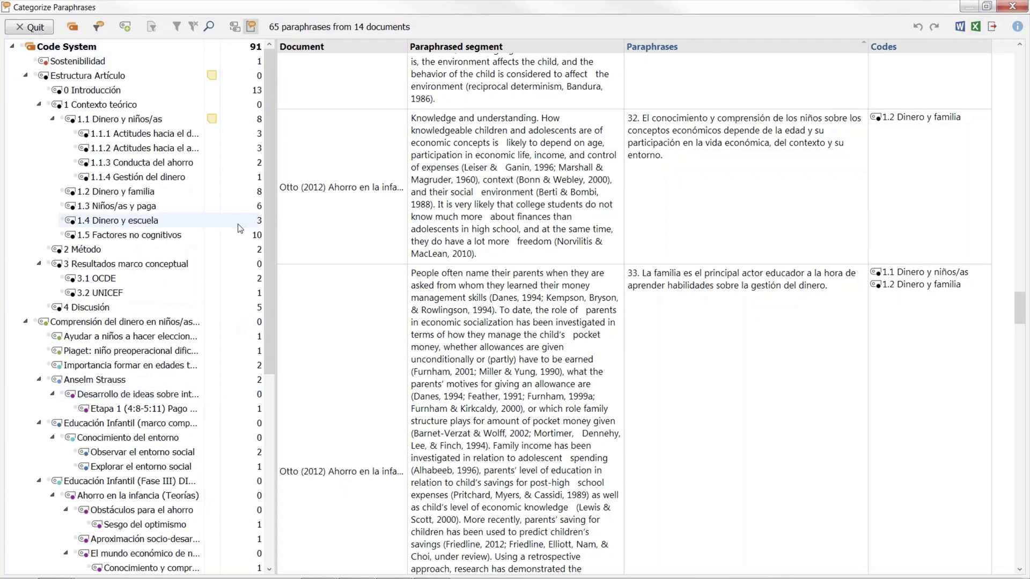
pyautogui.click(1012, 5)
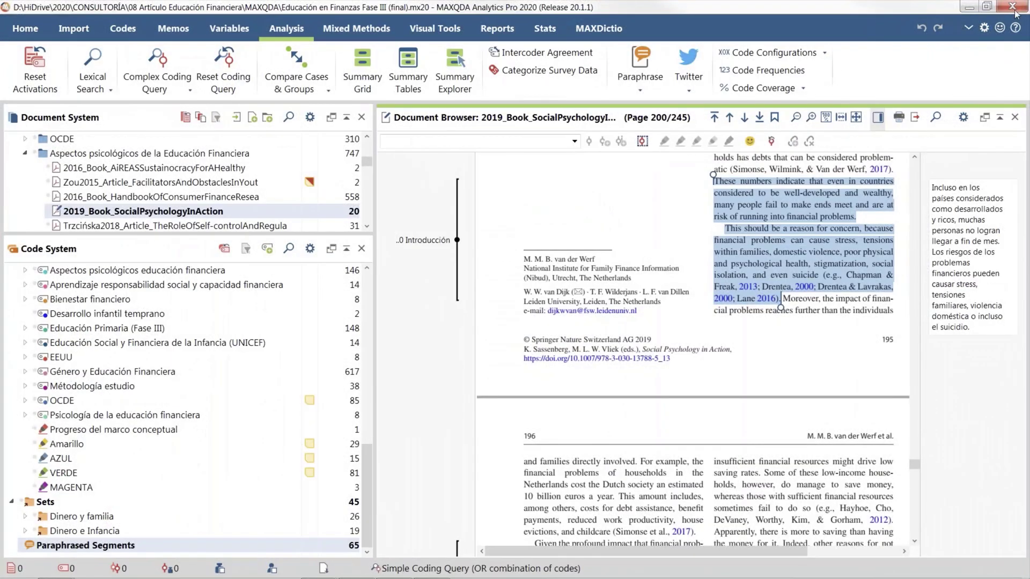
# - Read the paraphrase beside the highlighted passage on page 200 of 2019_Book_SocialPsychologyInAction and compare it with the original text
pyautogui.scroll(-3, 948, 290)
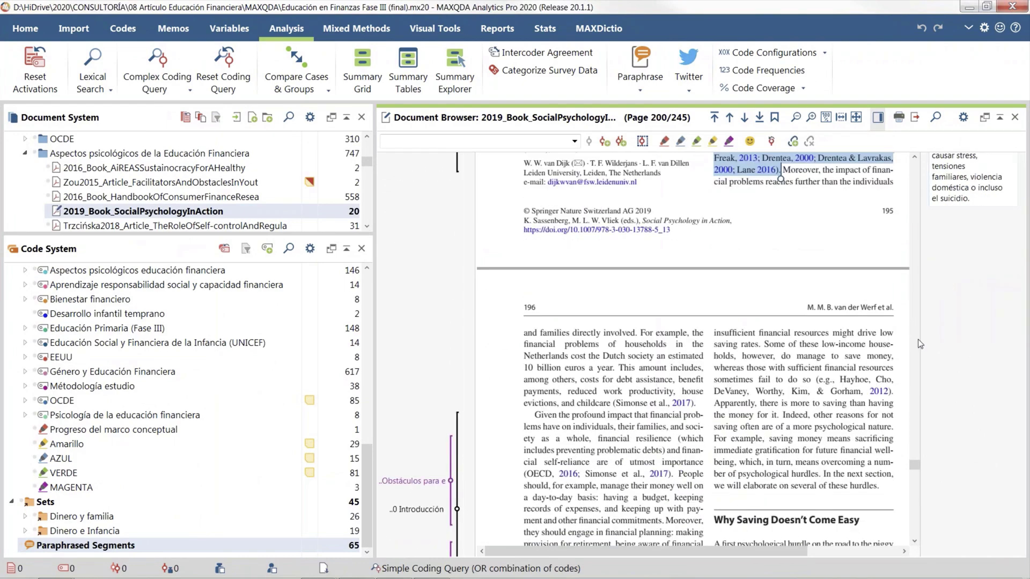
pyautogui.scroll(1, 915, 344)
pyautogui.scroll(2, 913, 339)
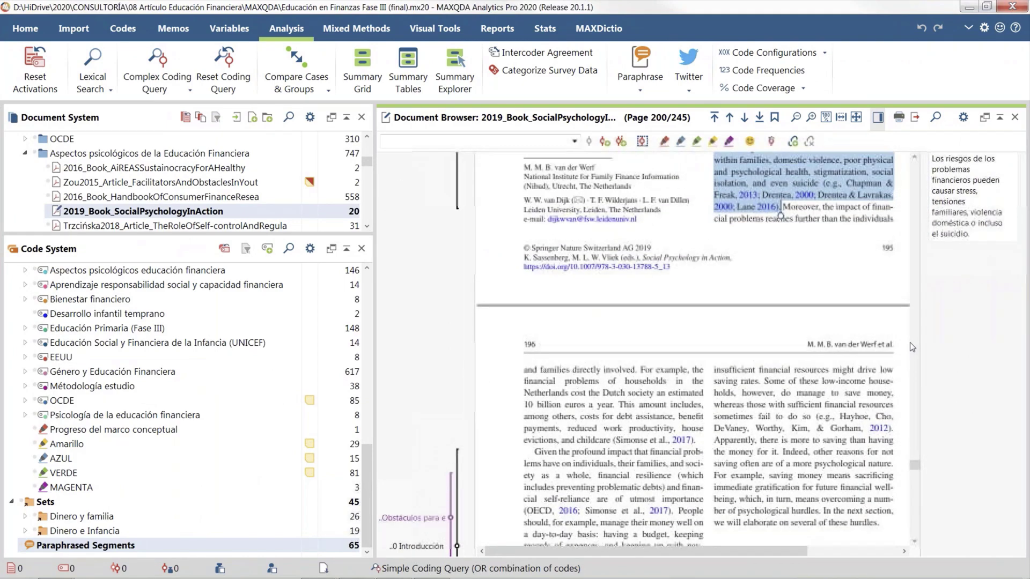
pyautogui.scroll(3, 912, 347)
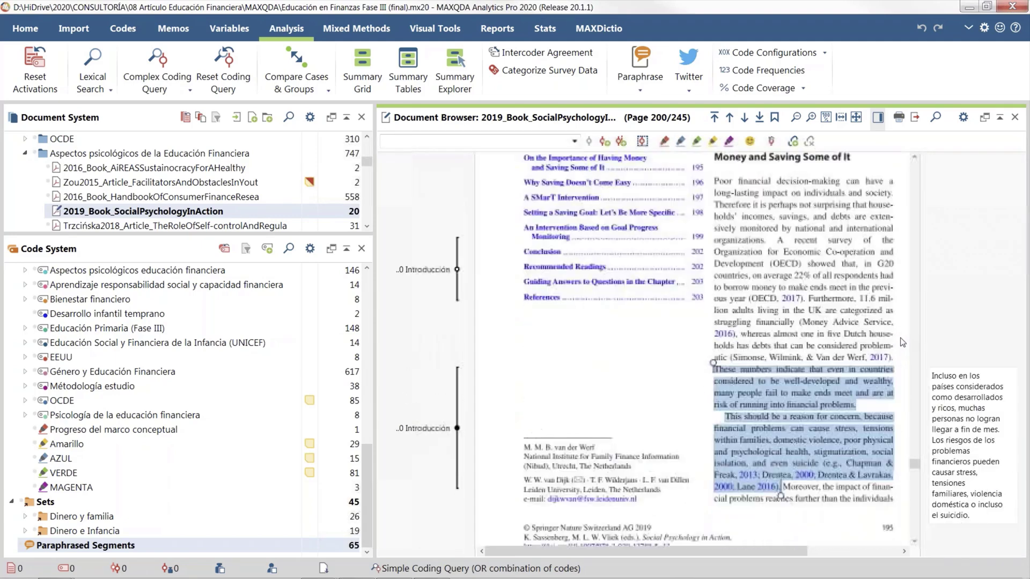
pyautogui.scroll(-8, 903, 342)
pyautogui.scroll(7, 903, 342)
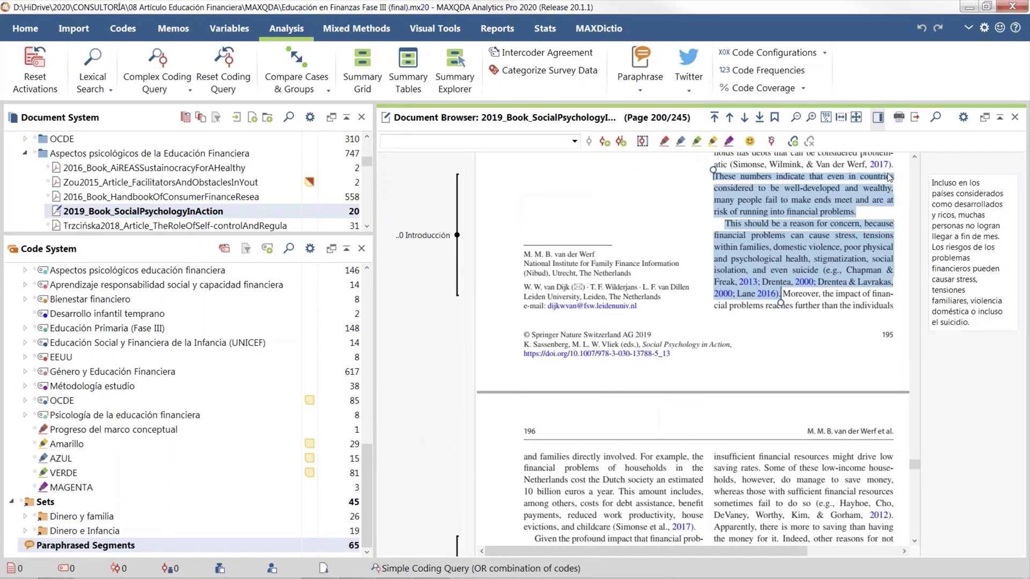
pyautogui.scroll(-1, 673, 429)
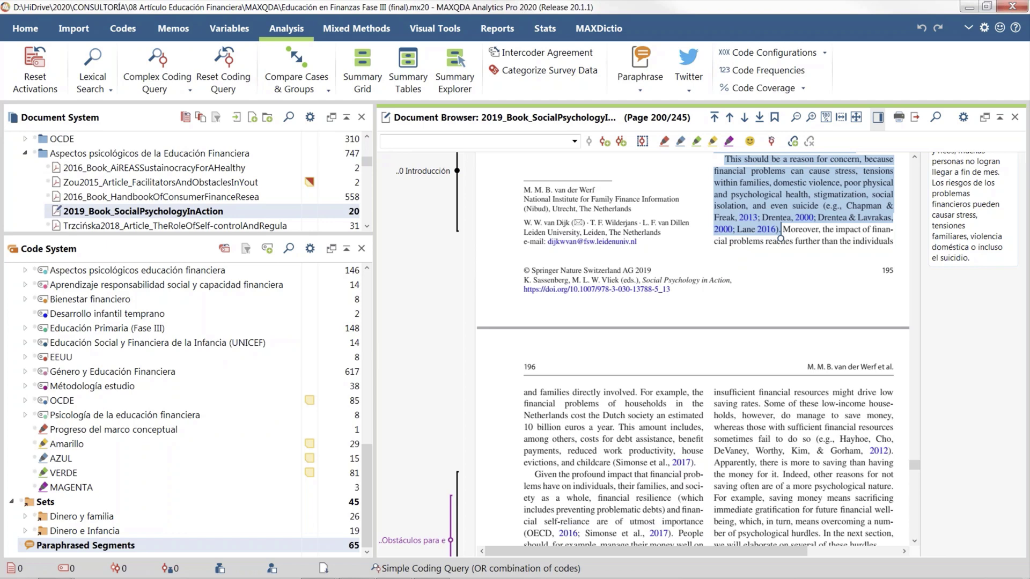
# - On page 201, show the segments coded 0 Introducción and Obstáculos para el ahorro, and the passages behind the optimism bias and self-control paraphrases
pyautogui.scroll(-3, 649, 410)
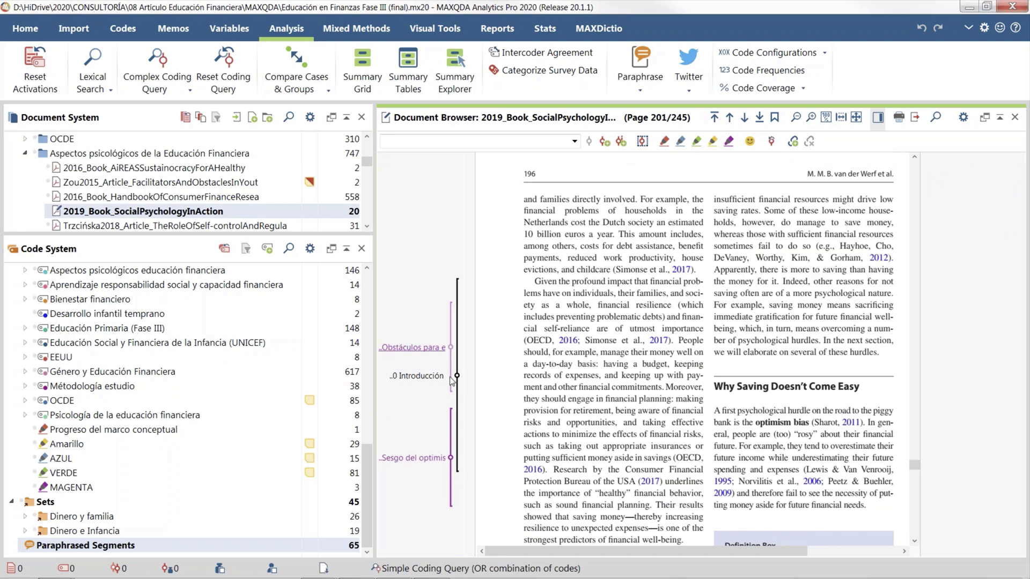
pyautogui.click(431, 378)
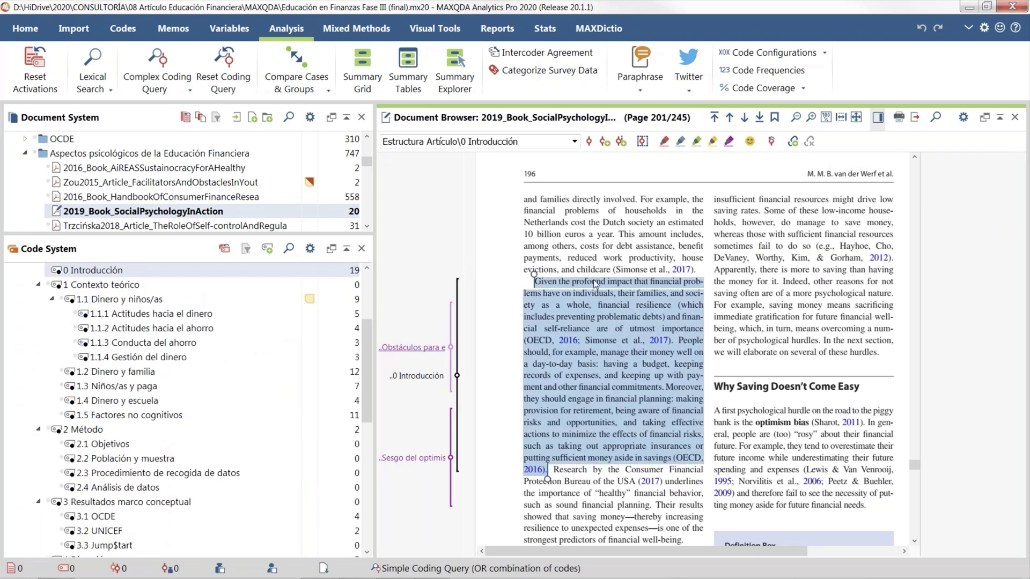
pyautogui.click(408, 349)
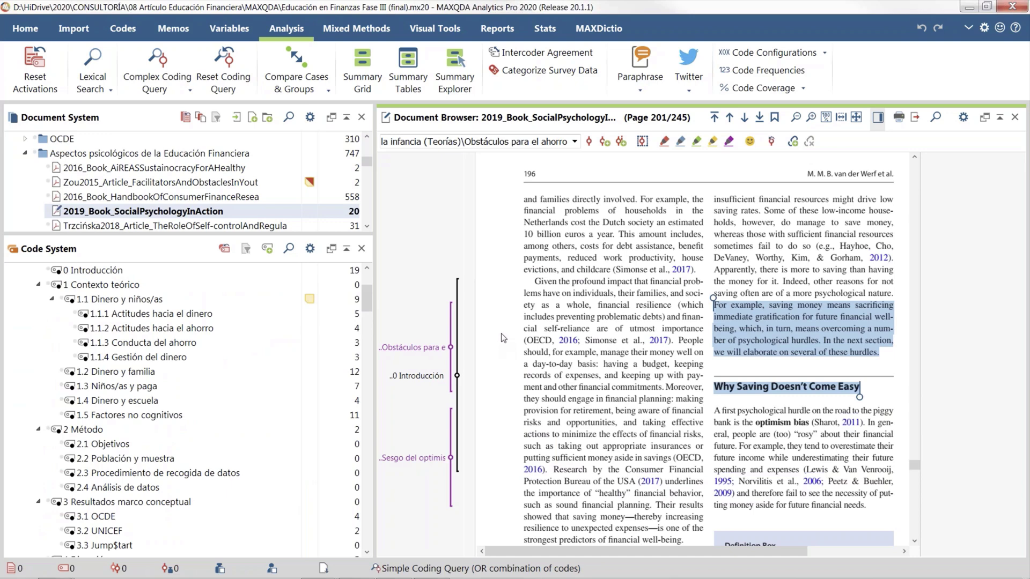
pyautogui.scroll(-6, 544, 344)
pyautogui.click(953, 256)
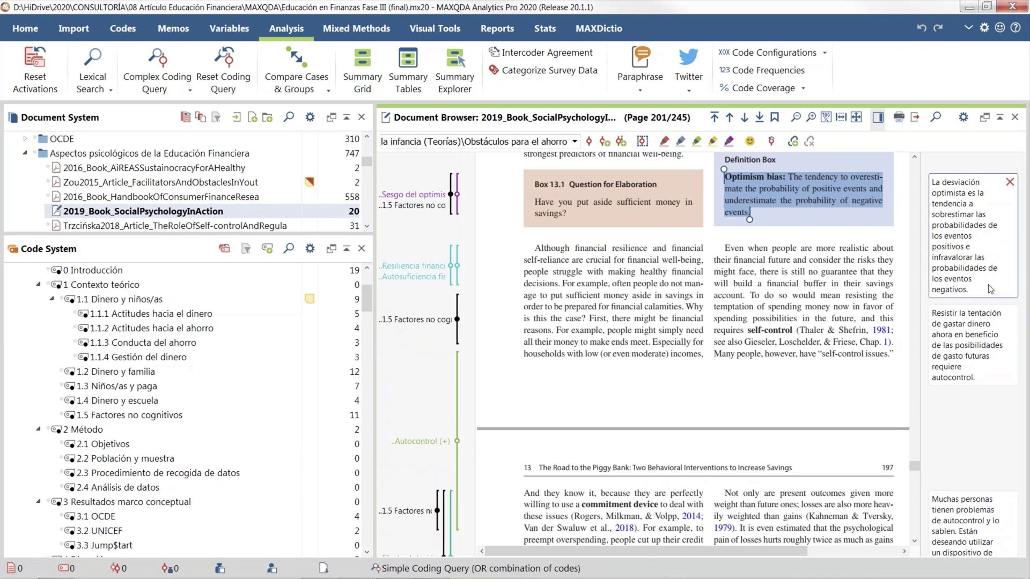
pyautogui.click(971, 346)
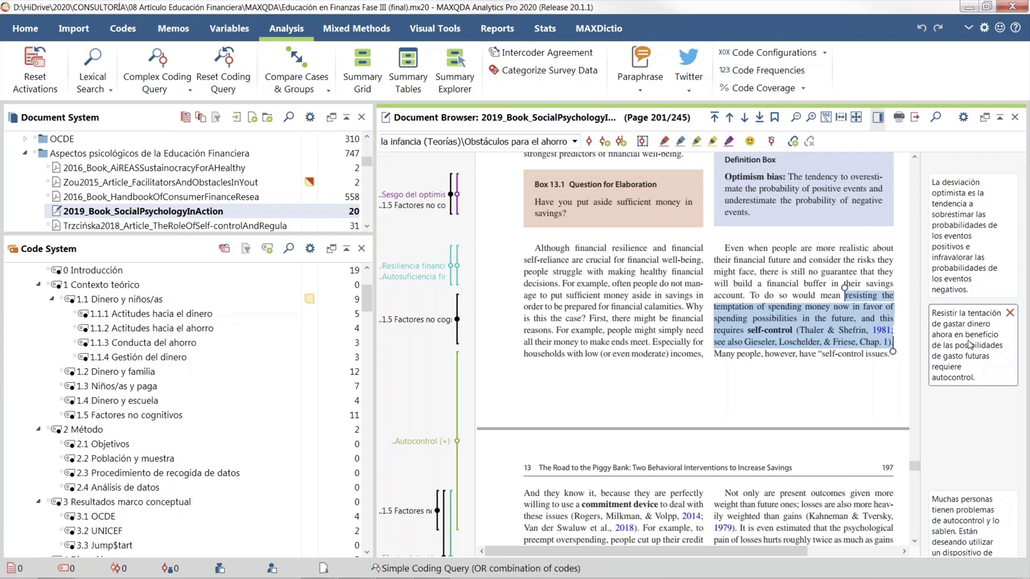
# - Check the available paraphrase functions and return to the Memos, comentarios, resúmenes y paráfrasis project
pyautogui.click(639, 92)
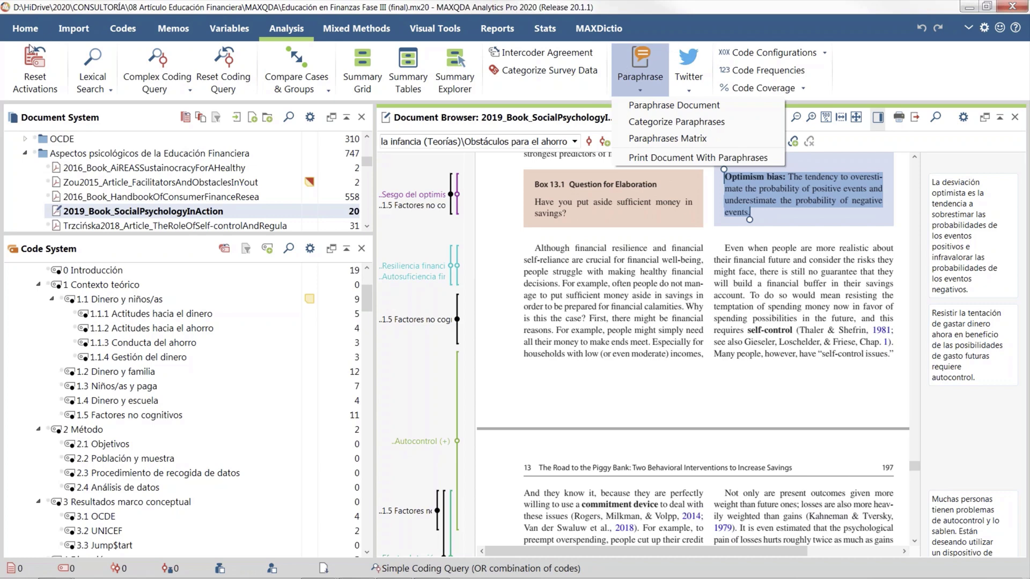
pyautogui.hotkey('alt', 'Tab')
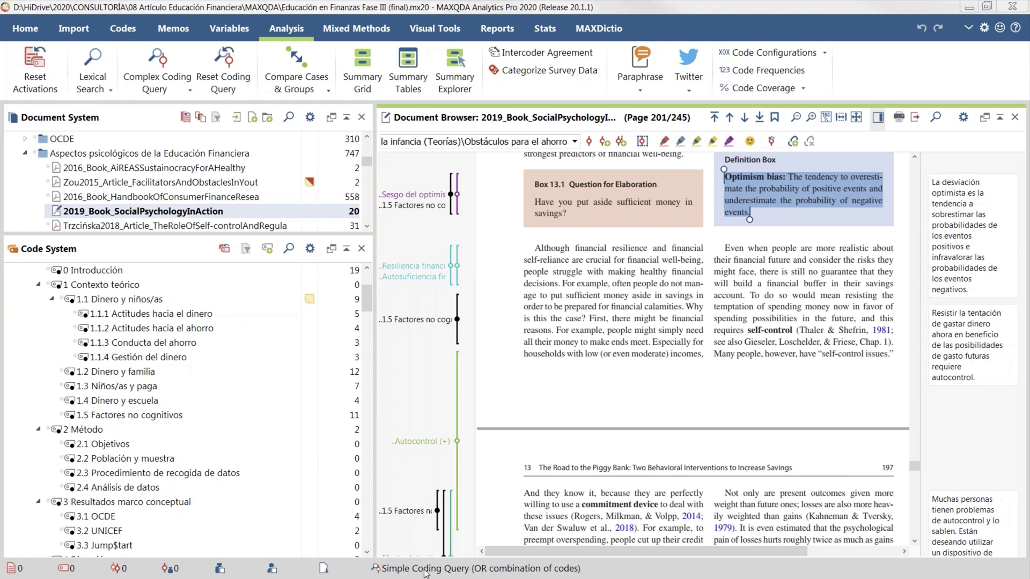
pyautogui.press('super')
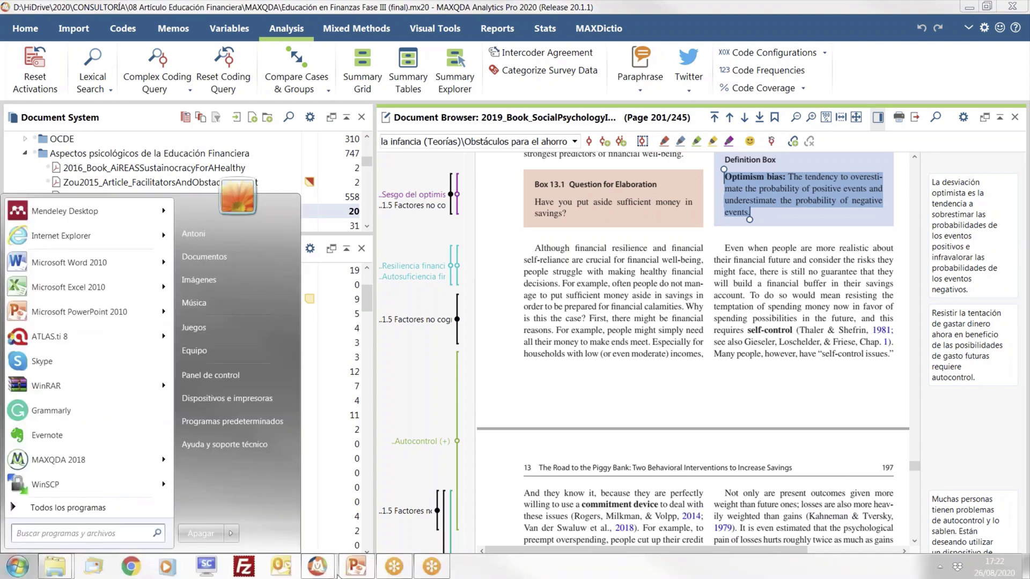
pyautogui.click(318, 566)
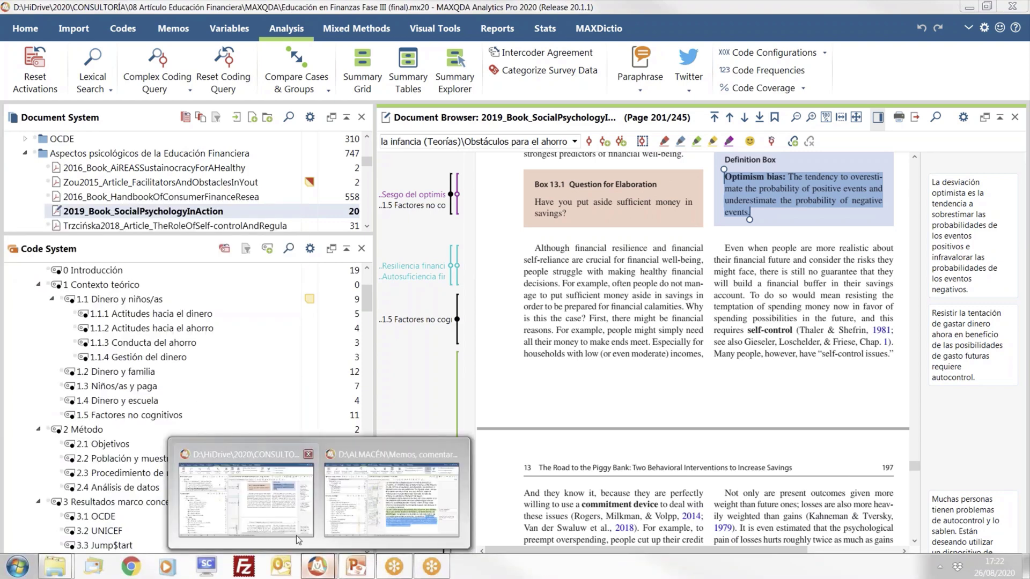
pyautogui.click(354, 501)
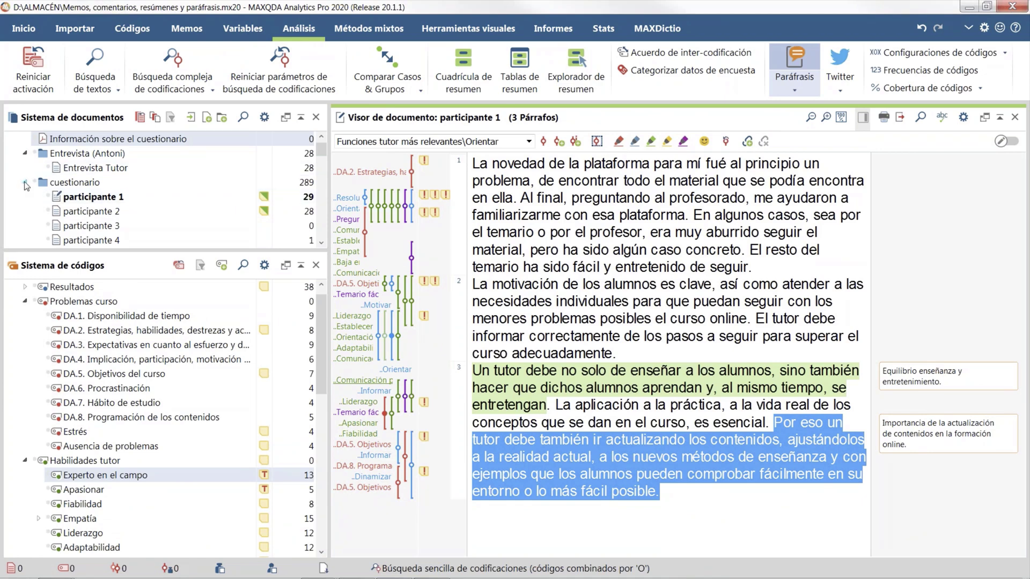
# - Load an Excel file from the Cuestionario folder as survey data, review its code and variable column options, and cancel the import
pyautogui.click(89, 35)
pyautogui.click(331, 92)
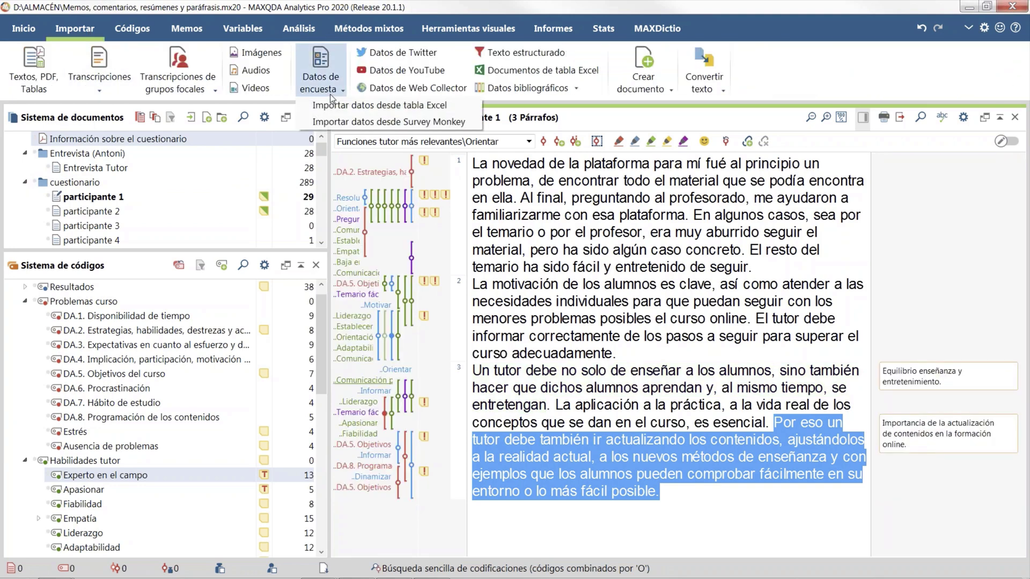
pyautogui.click(347, 114)
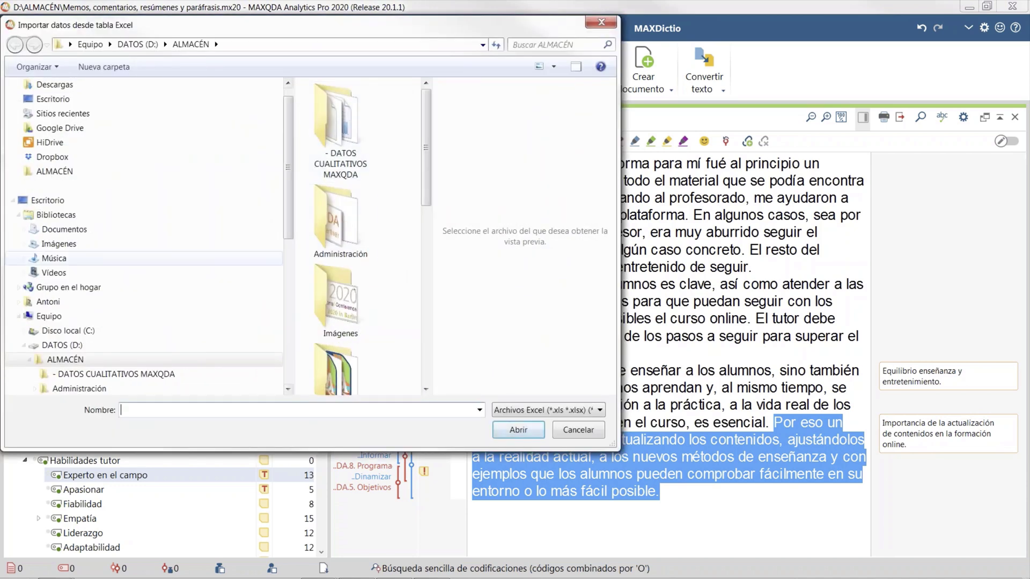
pyautogui.click(115, 373)
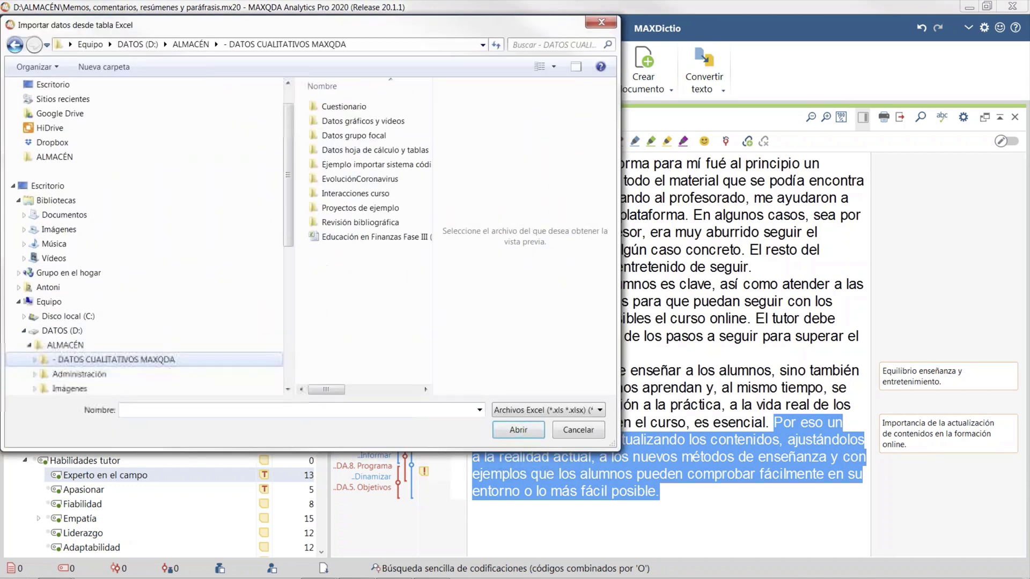
pyautogui.doubleClick(344, 106)
pyautogui.click(338, 134)
pyautogui.doubleClick(364, 190)
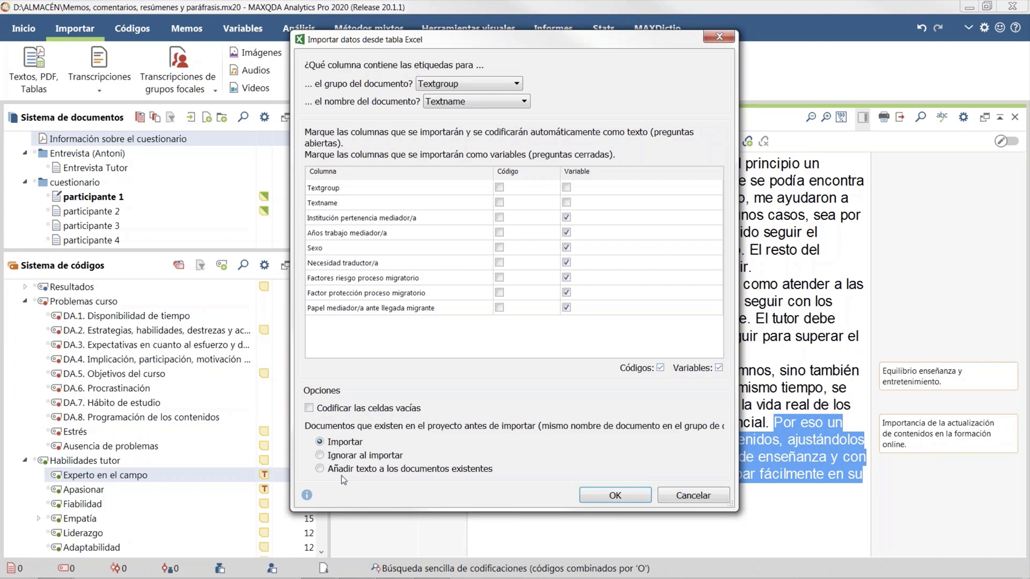
pyautogui.moveTo(427, 41); pyautogui.dragTo(189, 28)
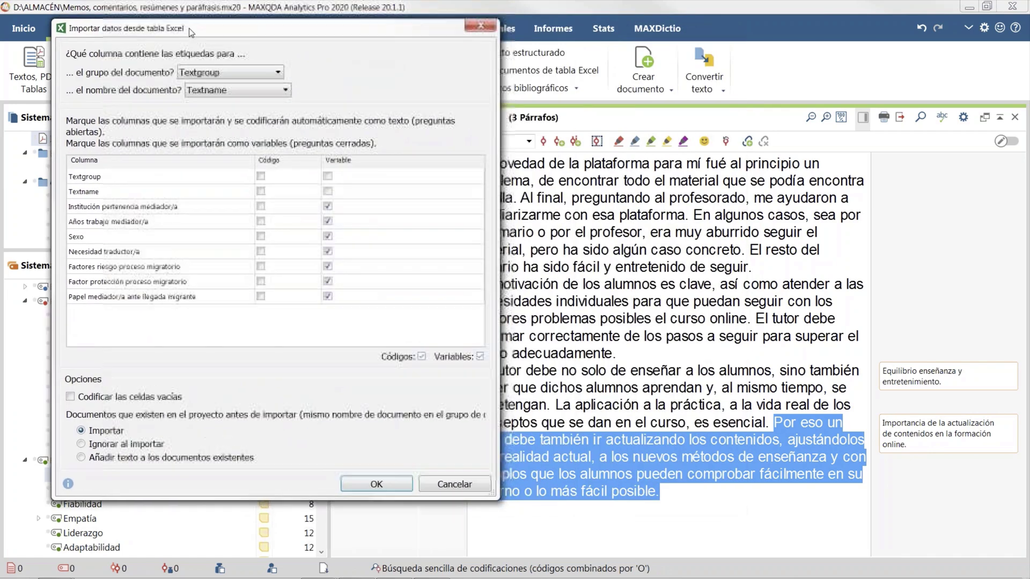
pyautogui.click(986, 30)
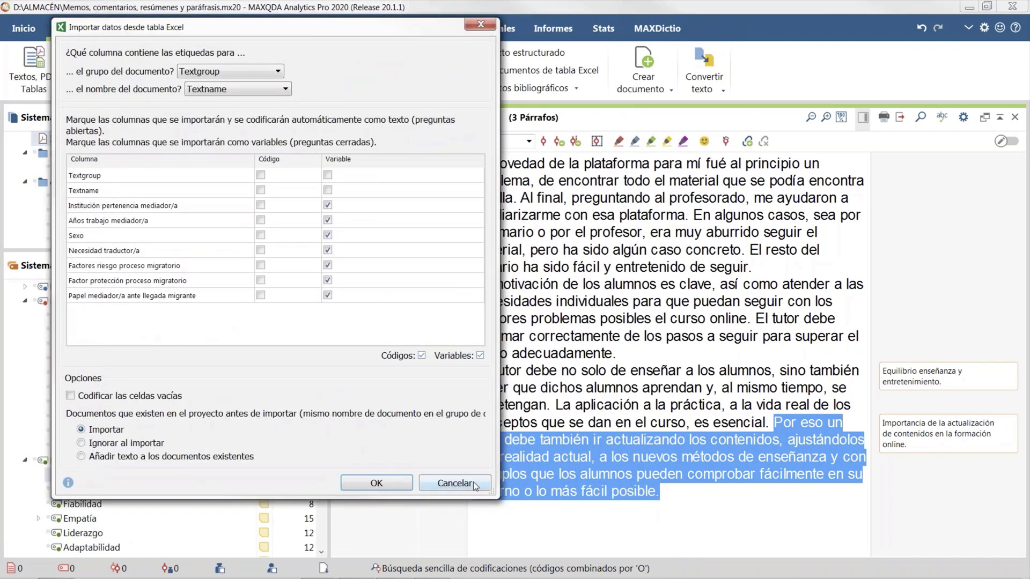
pyautogui.press('Escape')
# - Review the automatic backup settings in the program preferences and close them without changes
pyautogui.click(985, 27)
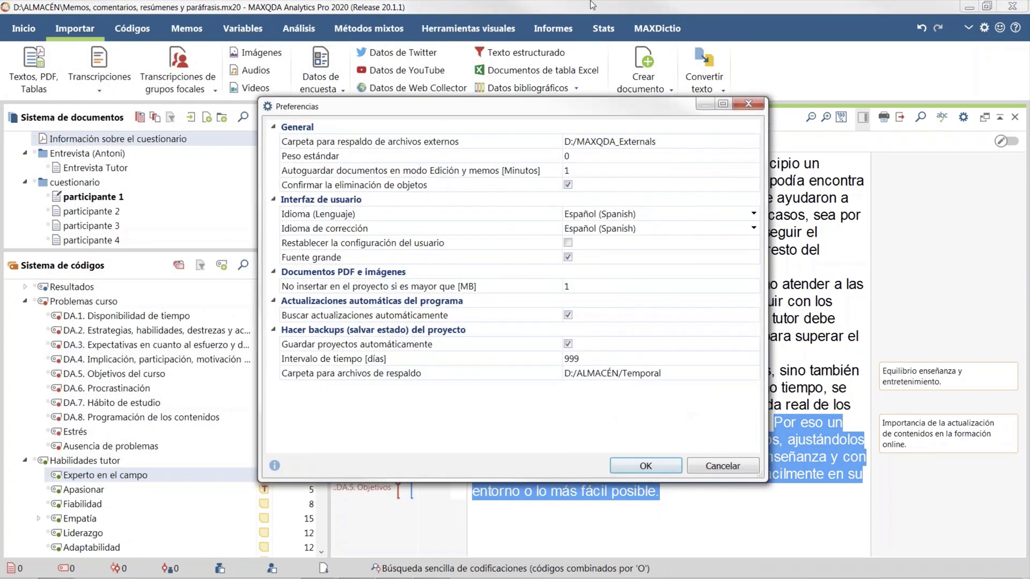
pyautogui.moveTo(462, 106); pyautogui.dragTo(369, 91)
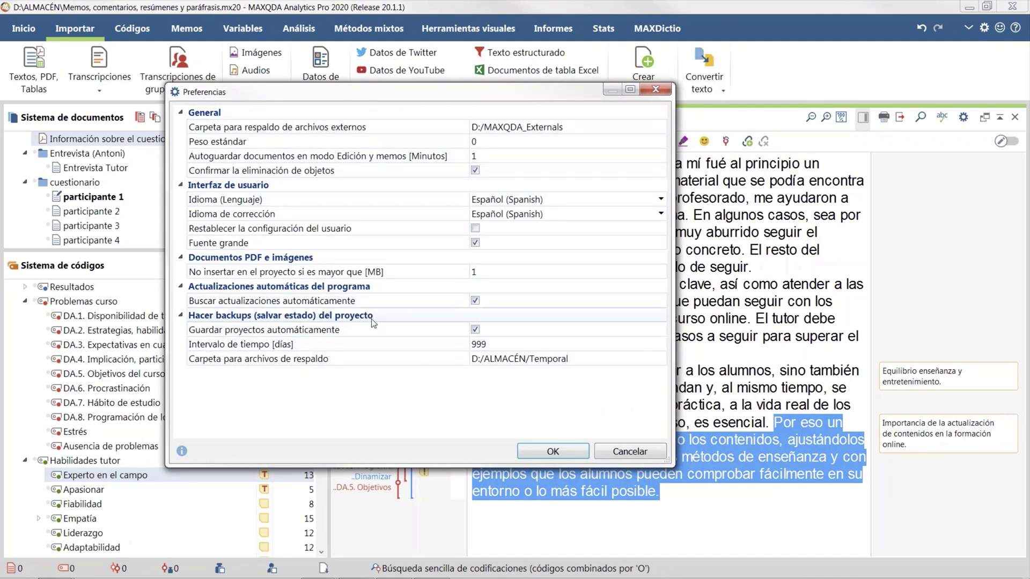
pyautogui.click(656, 89)
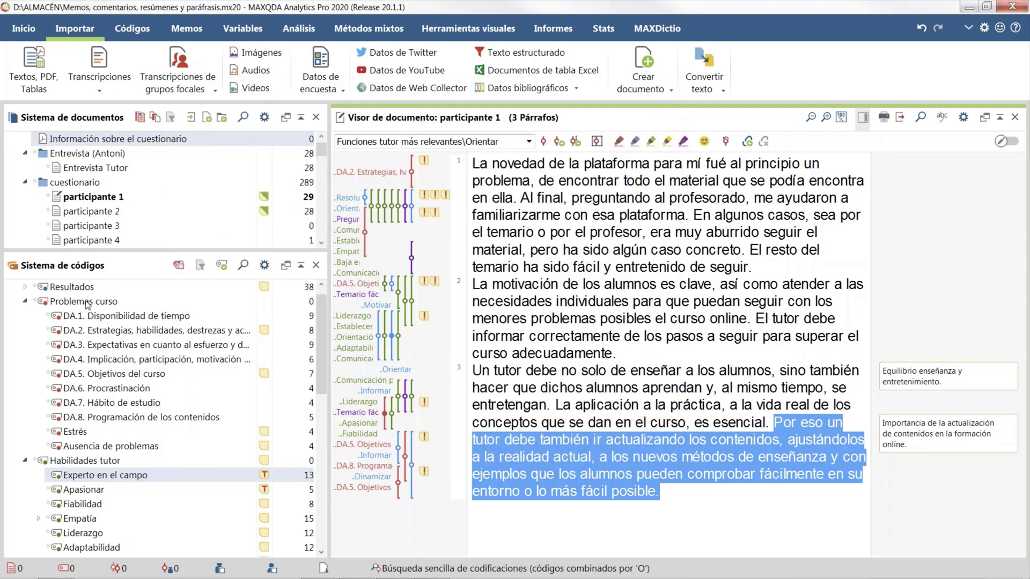
# - Review the code system's display, insertion and duplicate code name options, and close them without changes
pyautogui.click(266, 267)
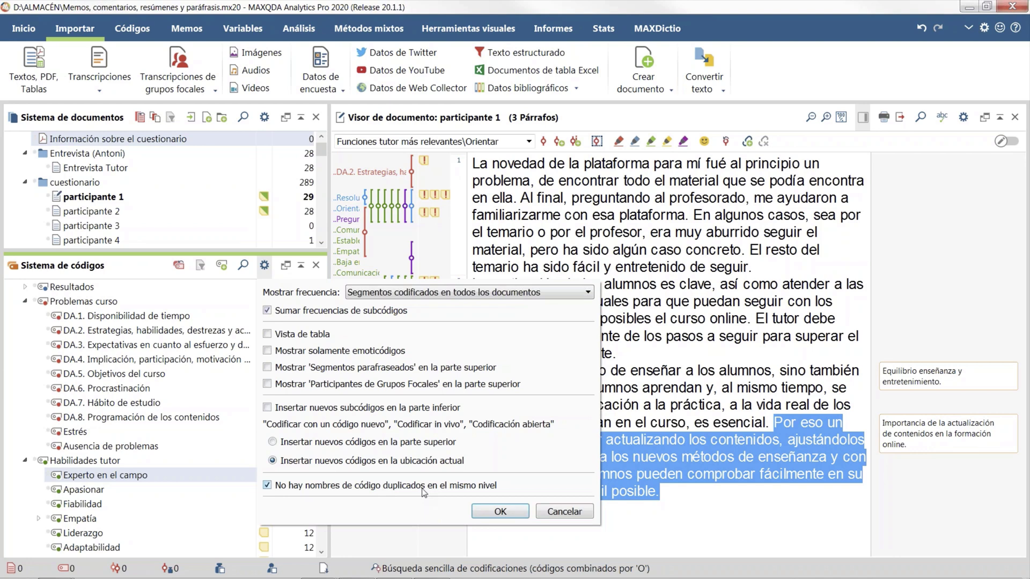
pyautogui.click(564, 512)
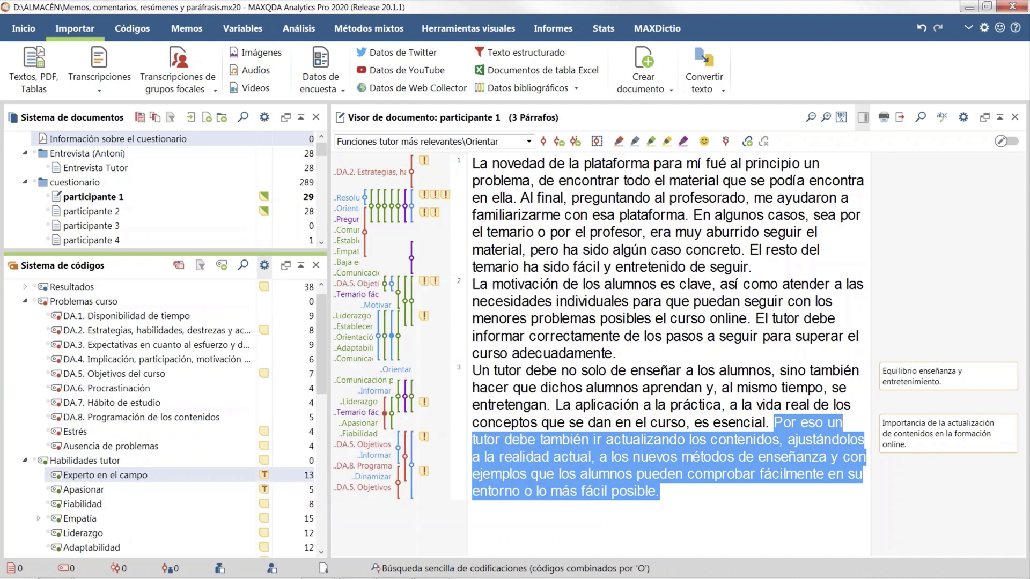
# - Load an Excel file as survey data, set documents already in the project to Ignorar al importar, and cancel the import
pyautogui.click(315, 91)
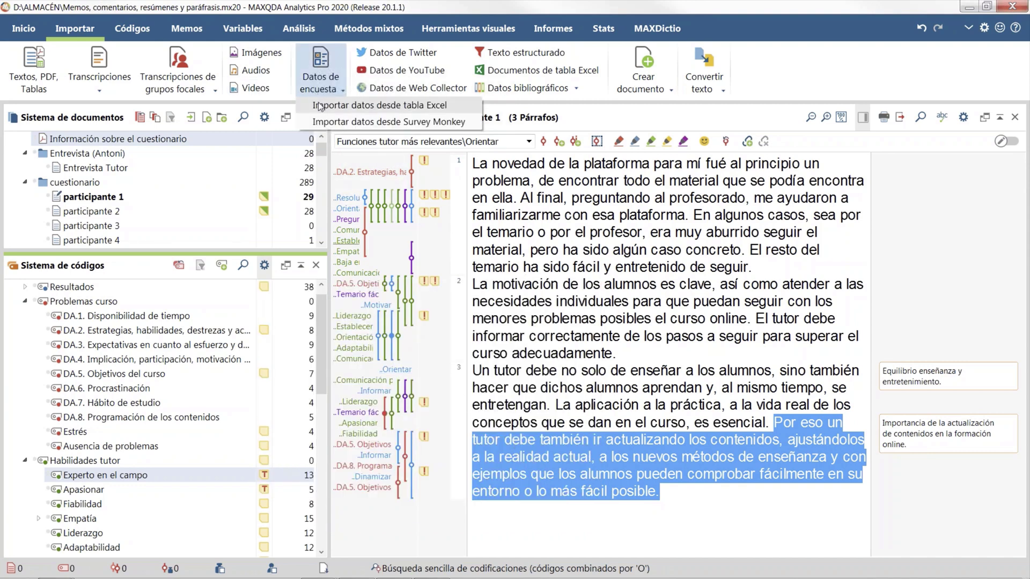
pyautogui.click(318, 102)
pyautogui.doubleClick(343, 125)
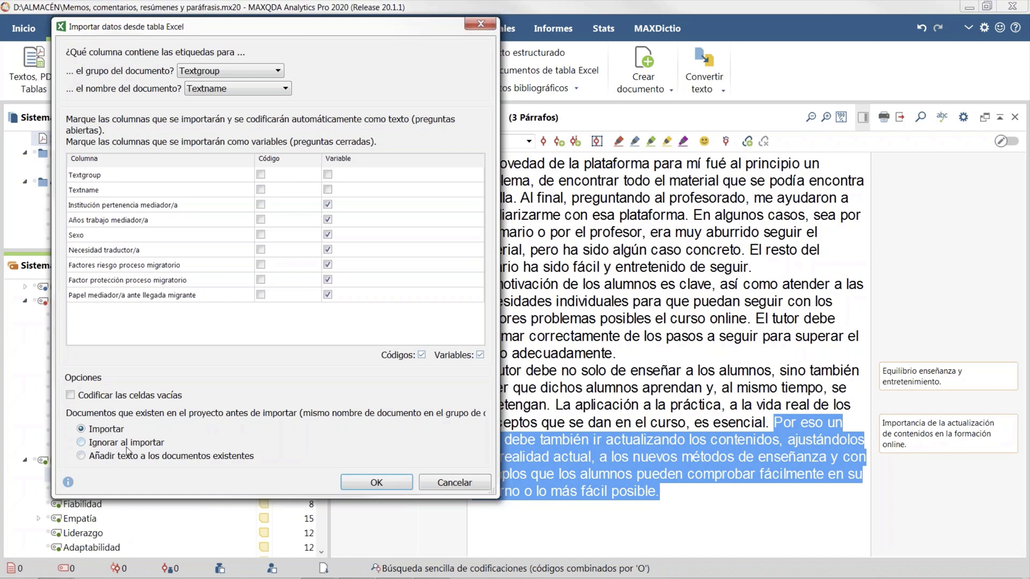
pyautogui.click(81, 442)
pyautogui.moveTo(251, 32); pyautogui.dragTo(621, 61)
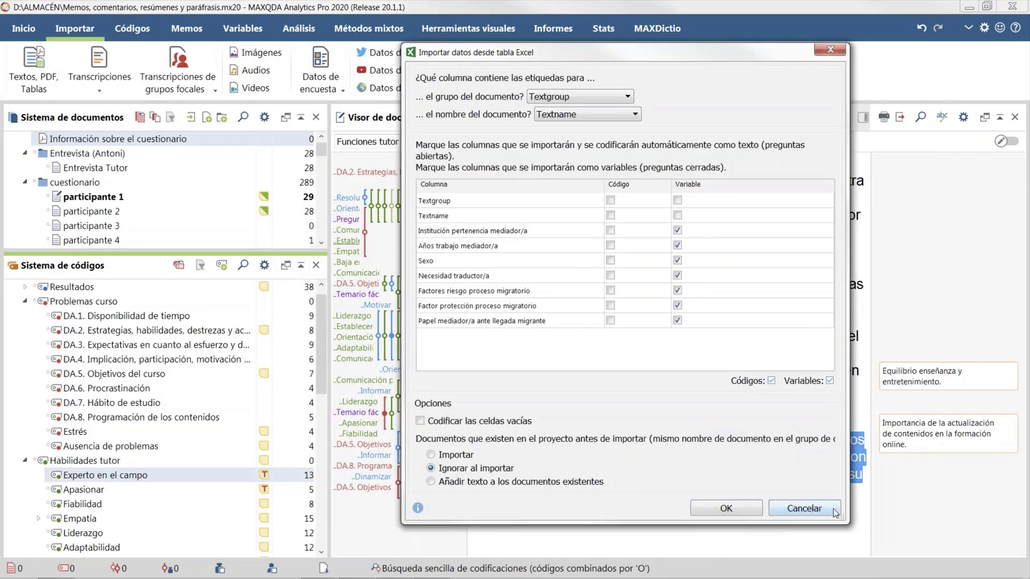
pyautogui.click(834, 513)
# - Turn off the code system option No hay nombres de código duplicados en el mismo nivel, and discard the change
pyautogui.click(264, 265)
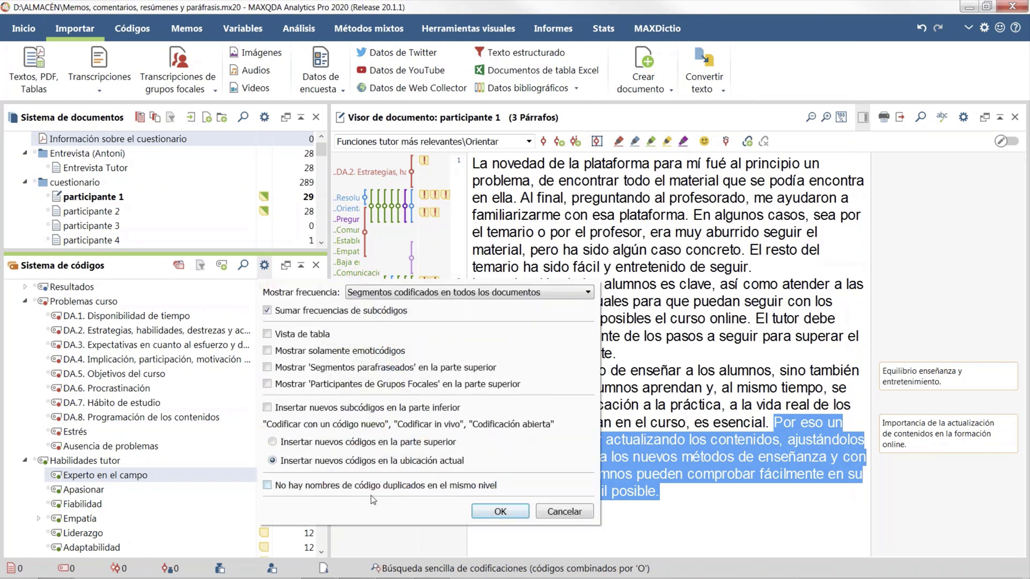
pyautogui.click(582, 511)
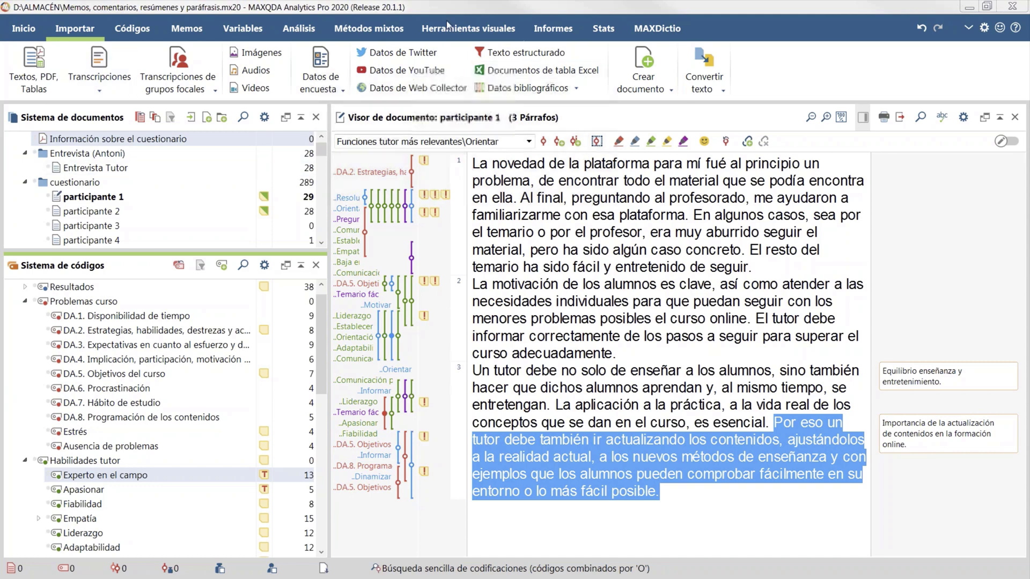
# - Check the available visual tools and the analysis functions
pyautogui.click(468, 28)
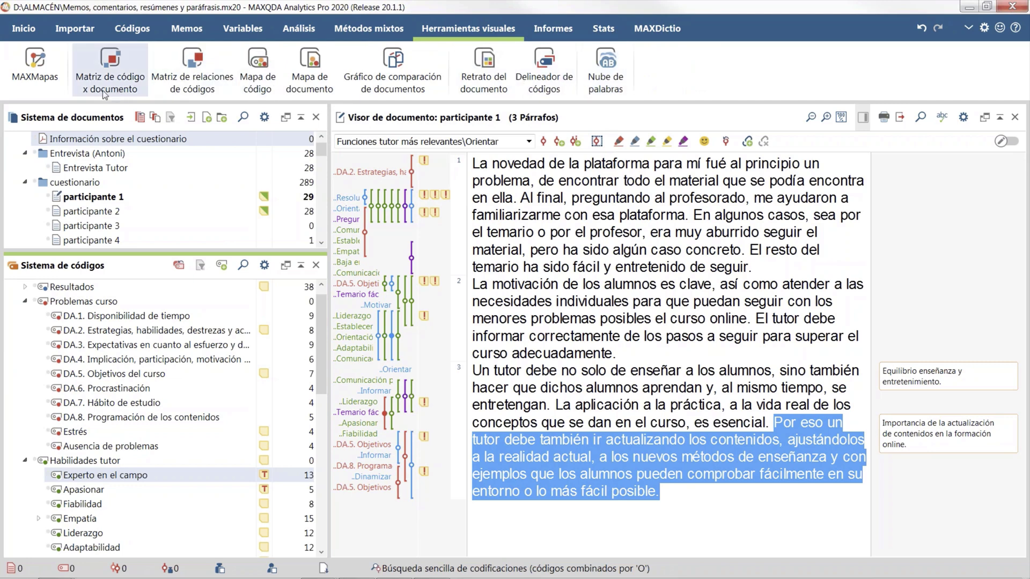
pyautogui.click(301, 36)
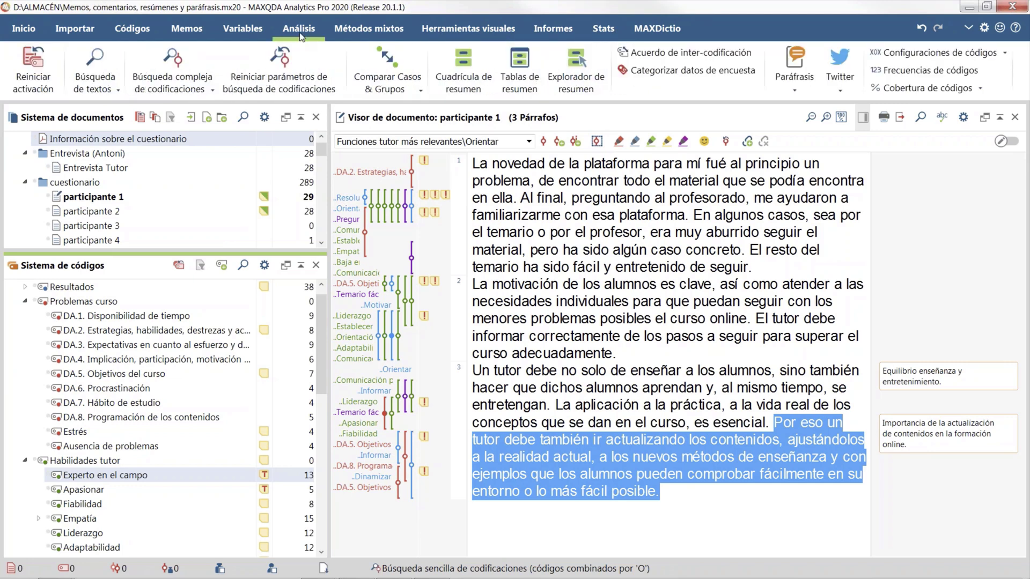